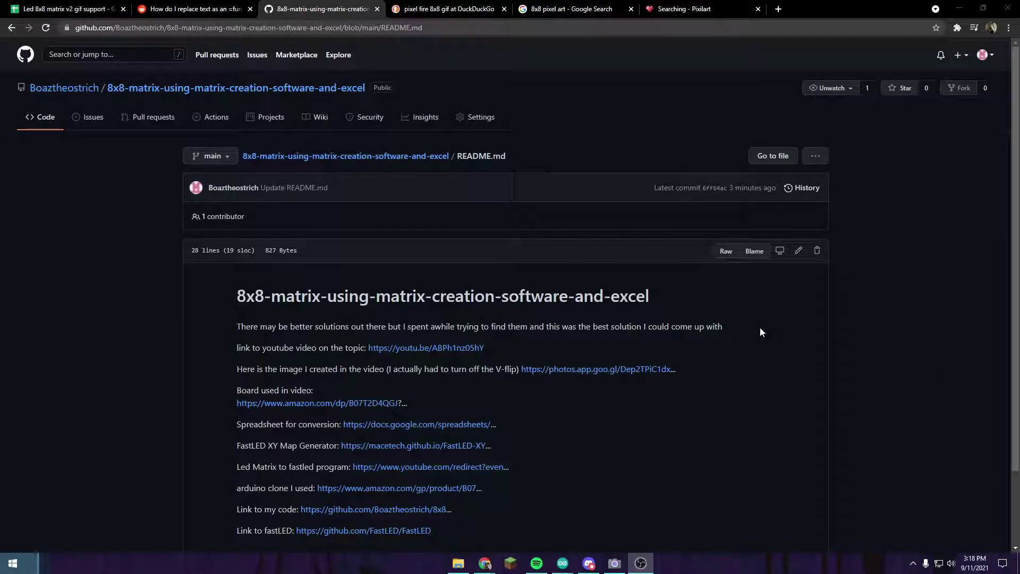
- Bring the Downloads File Explorer window in front of the GitHub README
mouse_move(459, 568)
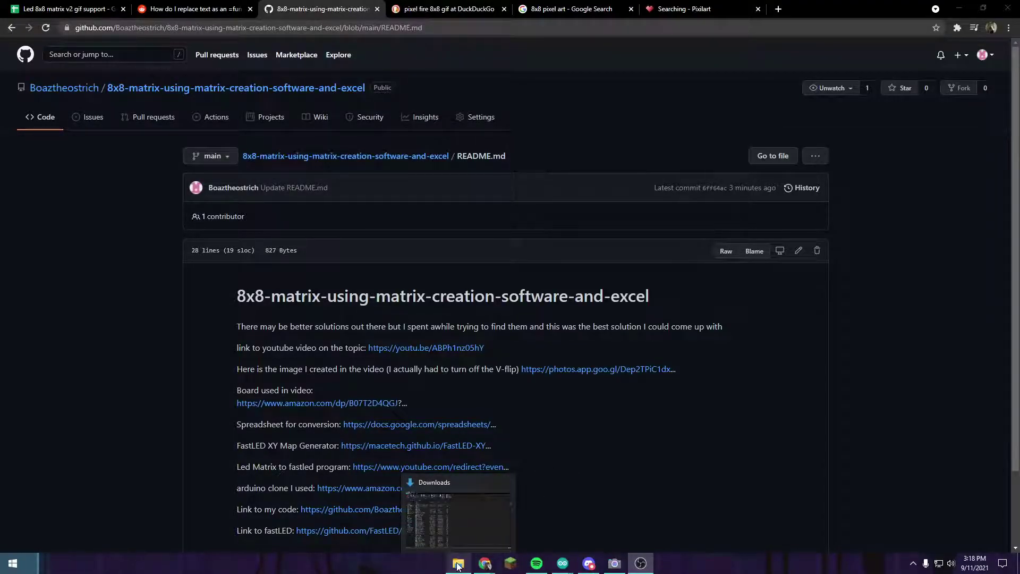
- Open the LEDMatrixControl1.3.2 folder from the Downloads list
click(457, 563)
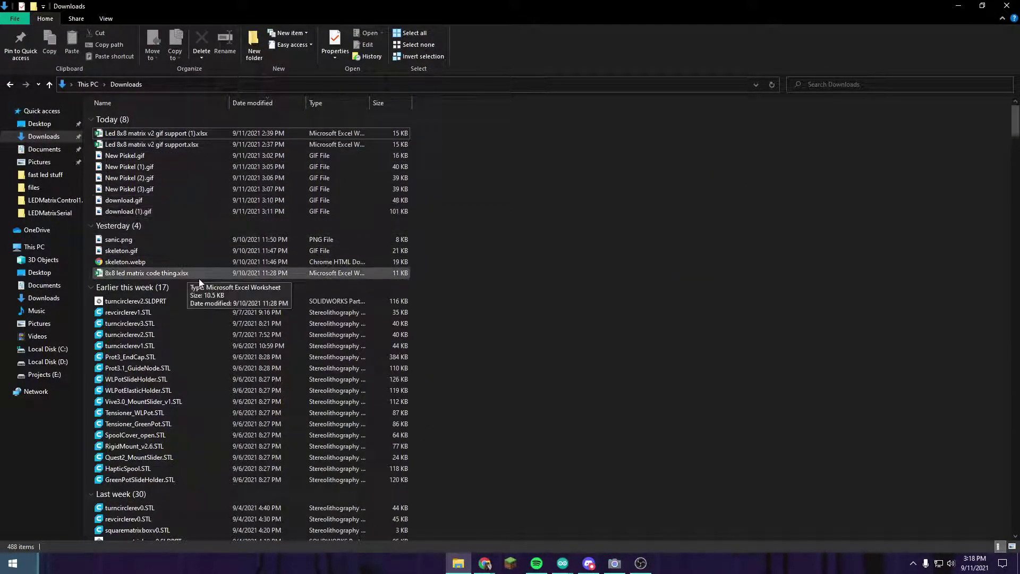
scroll(219, 291, down, 3)
scroll(211, 355, down, 9)
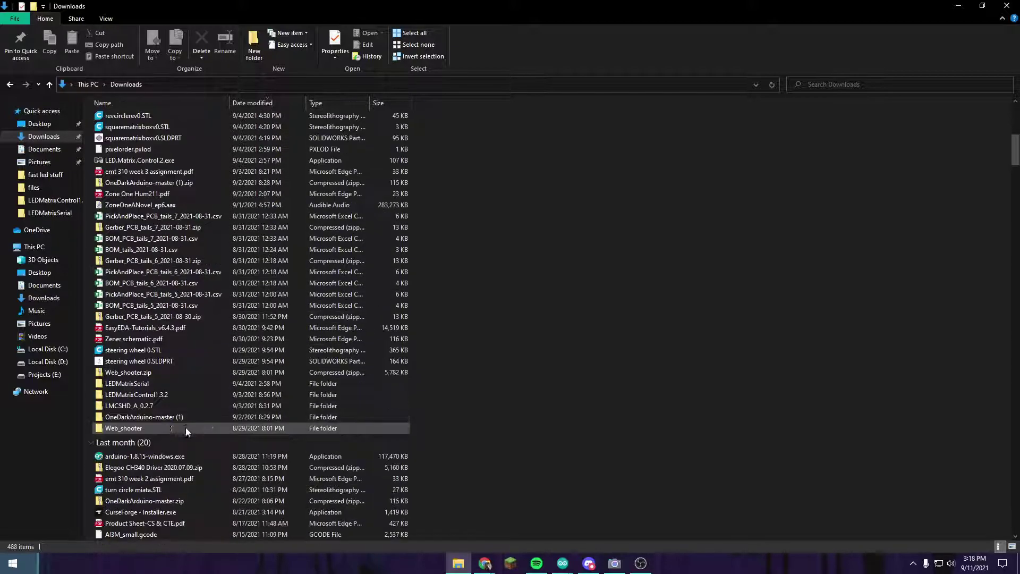
double_click(165, 394)
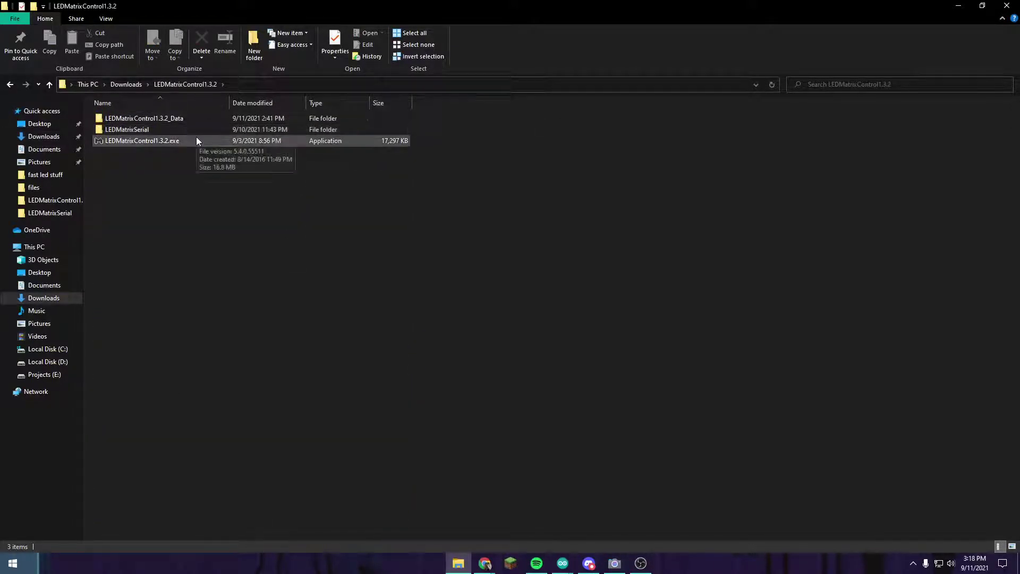
- Launch LEDMatrixControl1.3.2.exe full-screen and connect to the matrix board on COM3
double_click(195, 138)
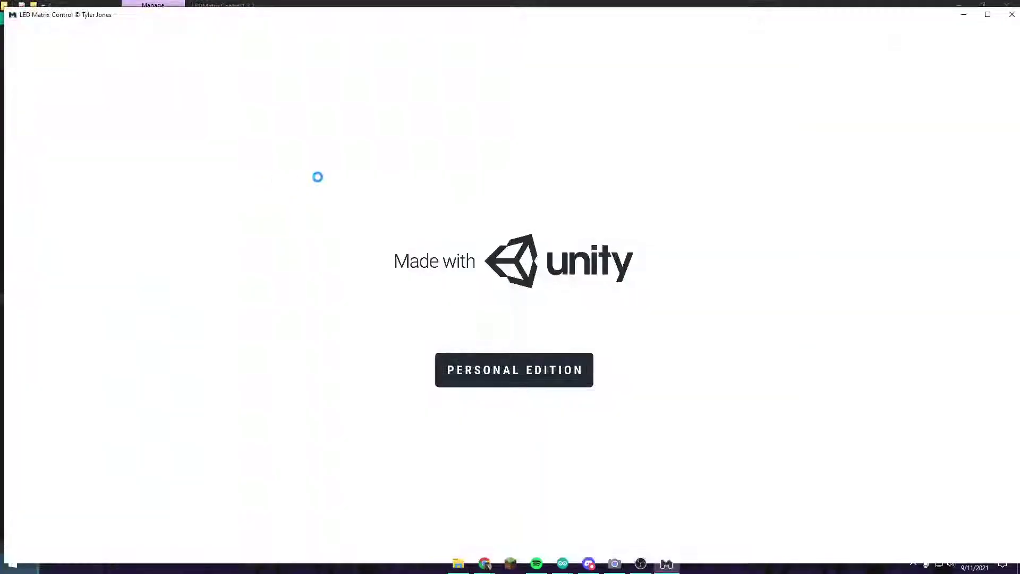
mouse_move(295, 19)
mouse_down()
mouse_move(285, 66)
mouse_move(295, 15)
mouse_up()
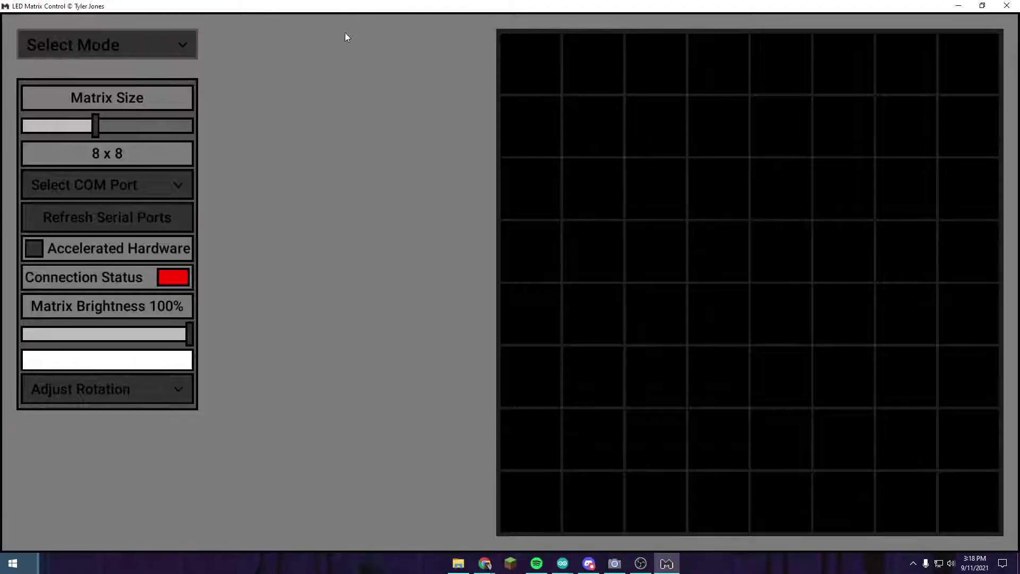
click(128, 186)
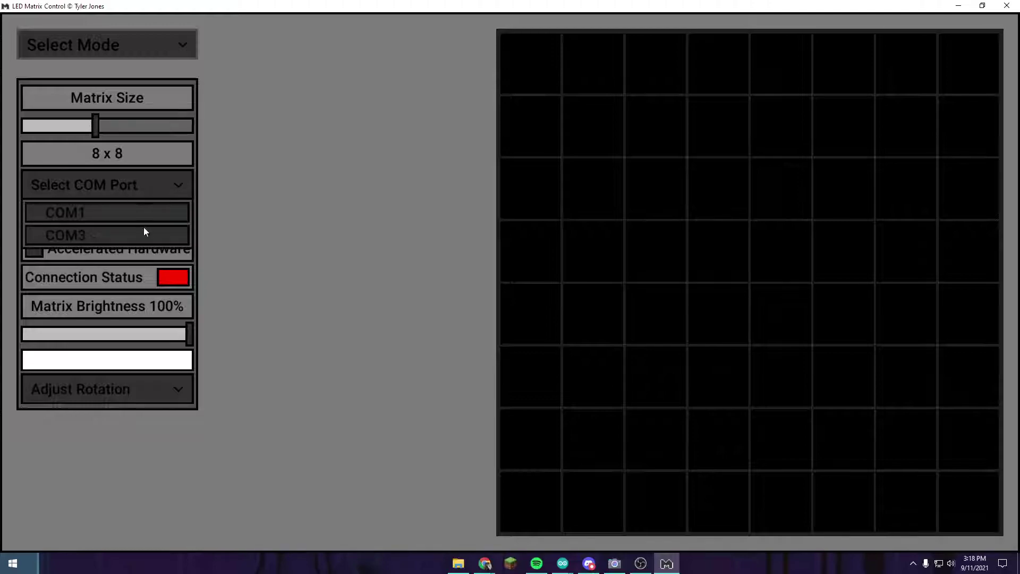
click(138, 234)
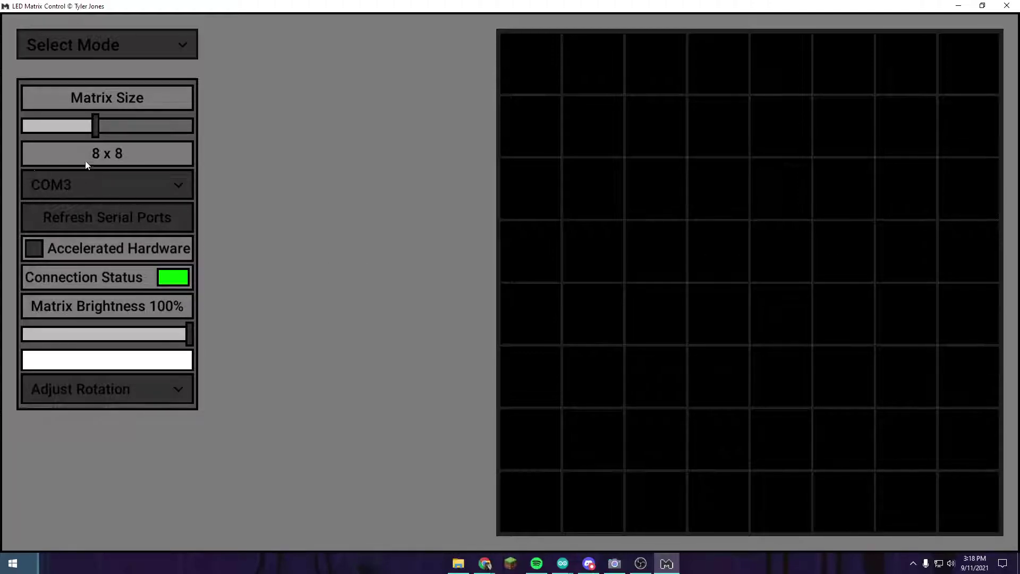
- In Device Manager, expand Ports (COM & LPT) and inspect USB-SERIAL CH340 on COM3
right_click(11, 564)
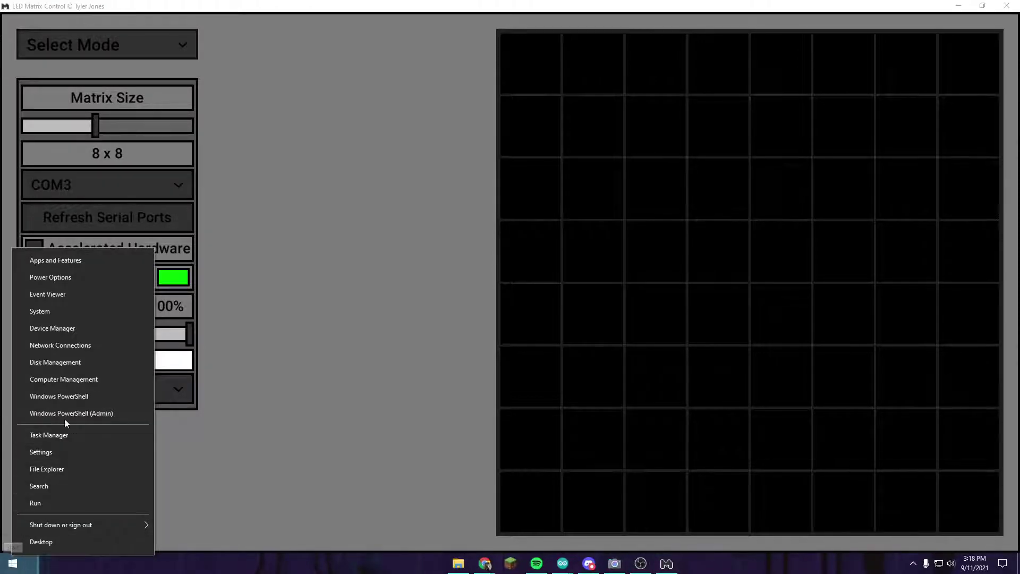
click(84, 326)
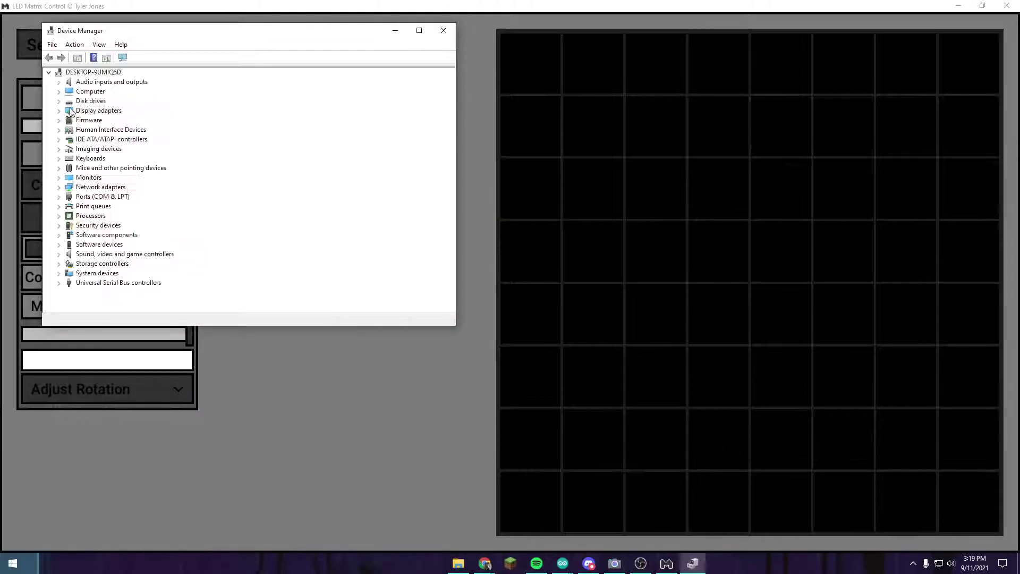
double_click(71, 197)
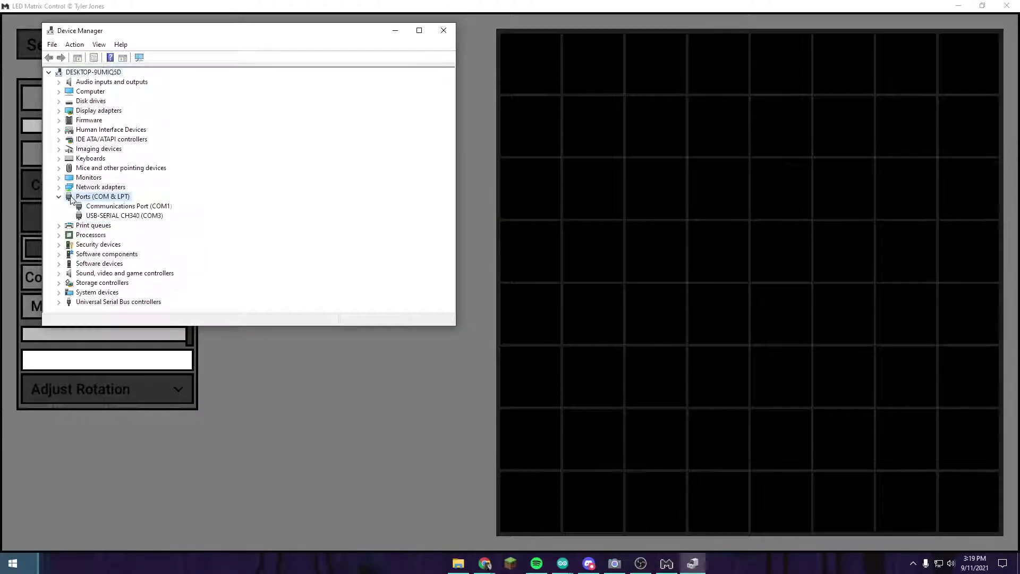
click(118, 216)
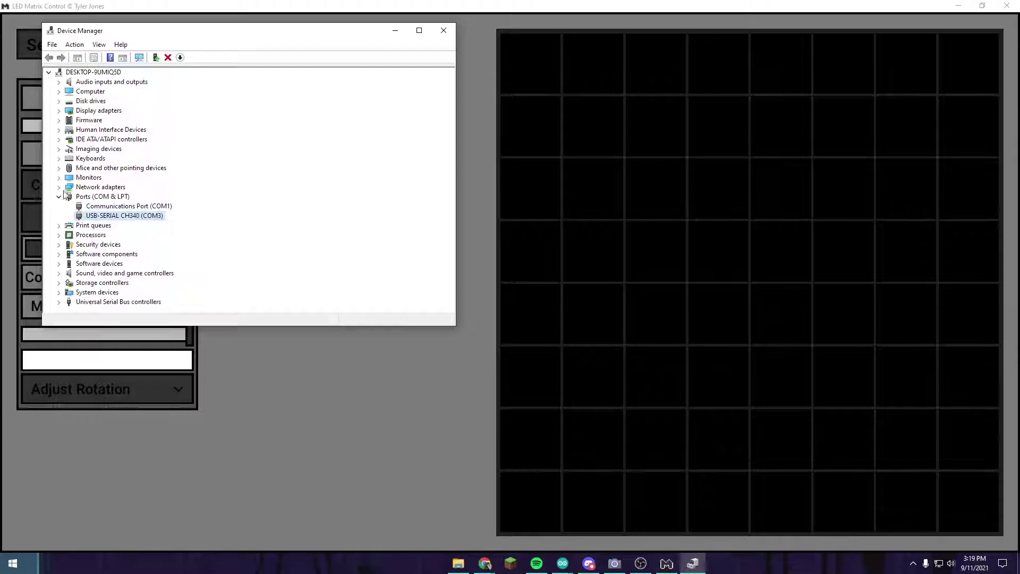
- Close Device Manager and switch LED Matrix Control to Image Mode
click(443, 30)
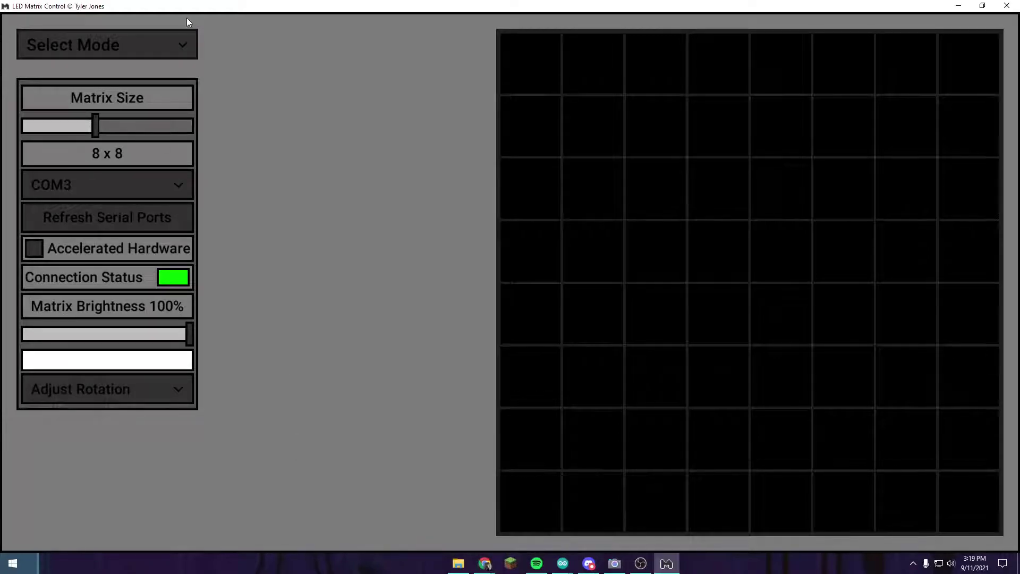
click(178, 46)
click(124, 96)
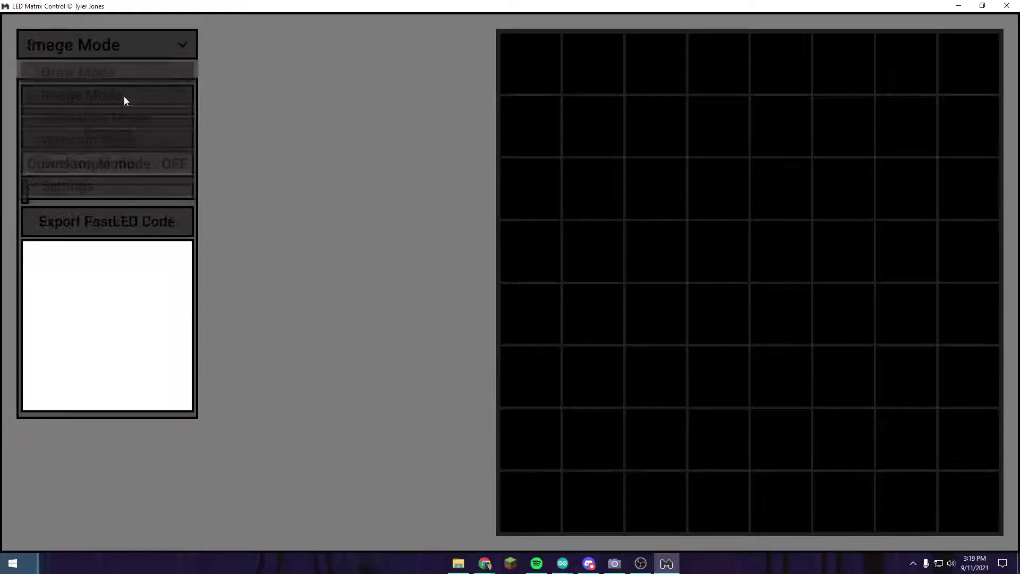
- From the 8x8 pixel art image results, save the red pokeball as youtube.jpg
mouse_move(494, 567)
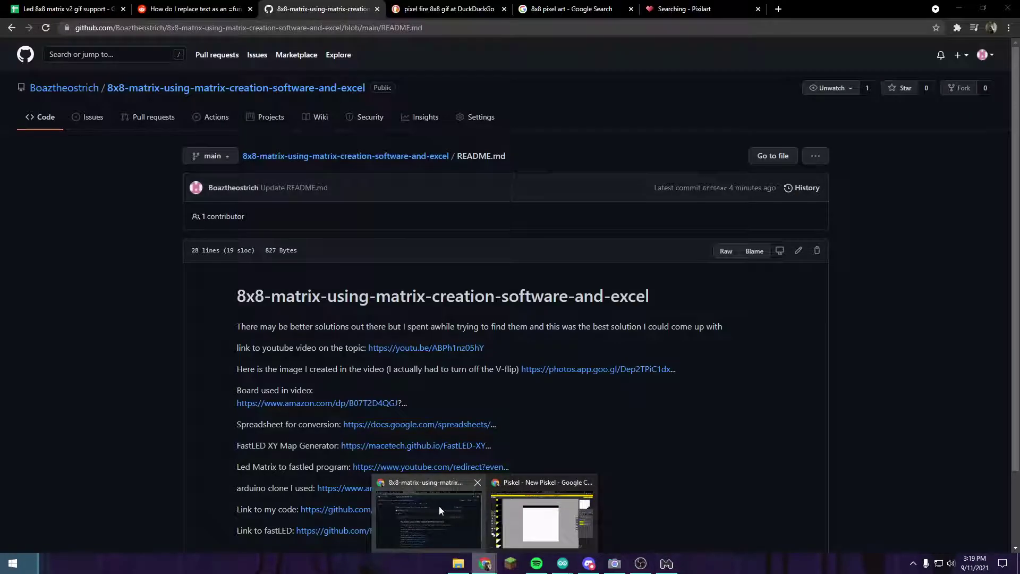
click(439, 506)
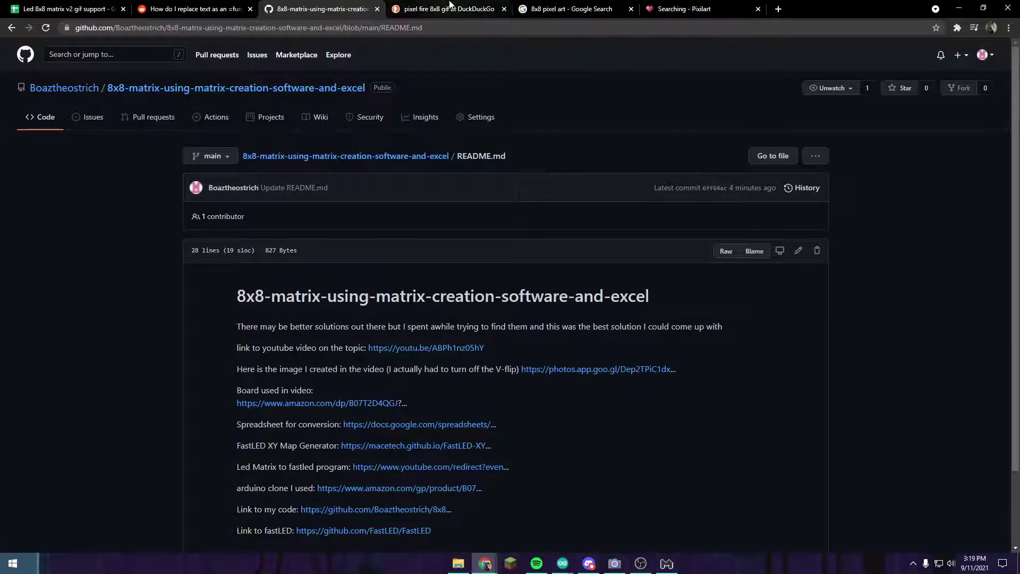
click(449, 9)
click(571, 9)
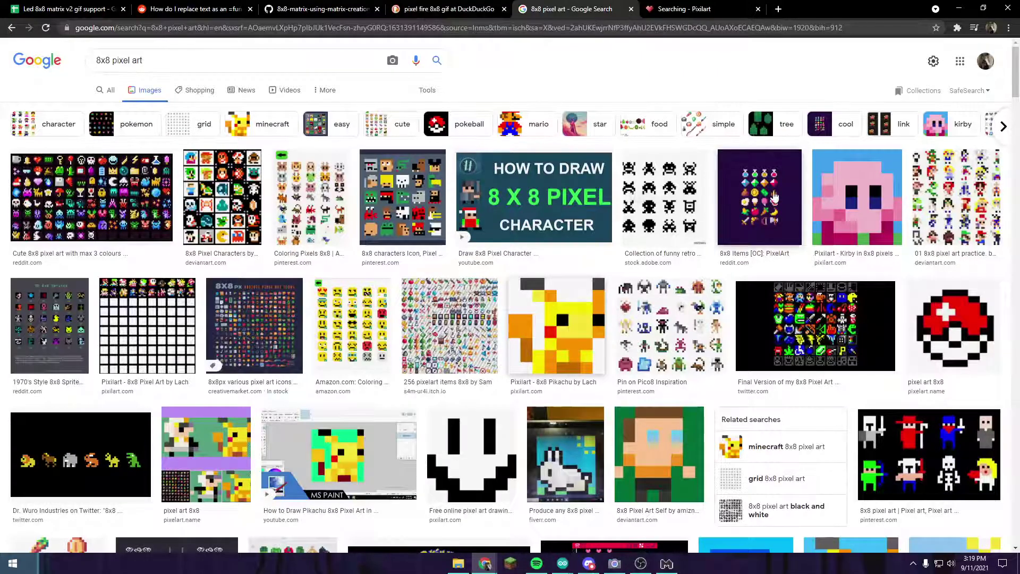
click(951, 333)
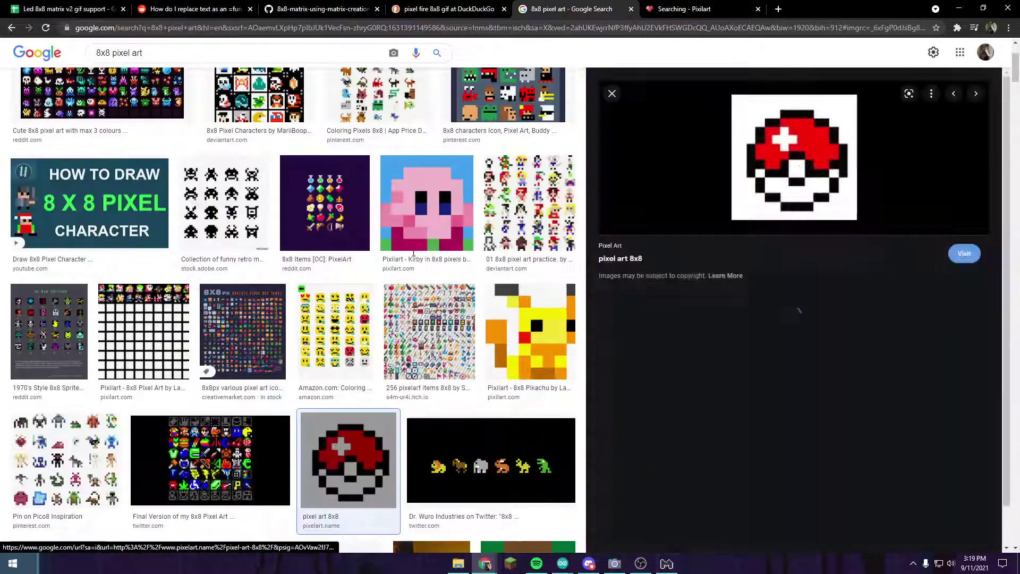
right_click(784, 157)
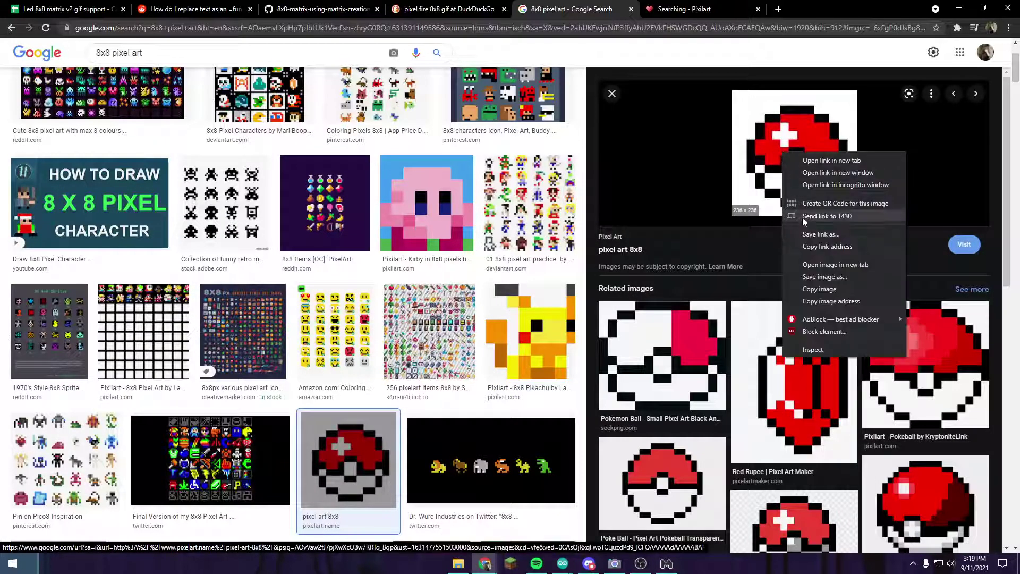
click(831, 278)
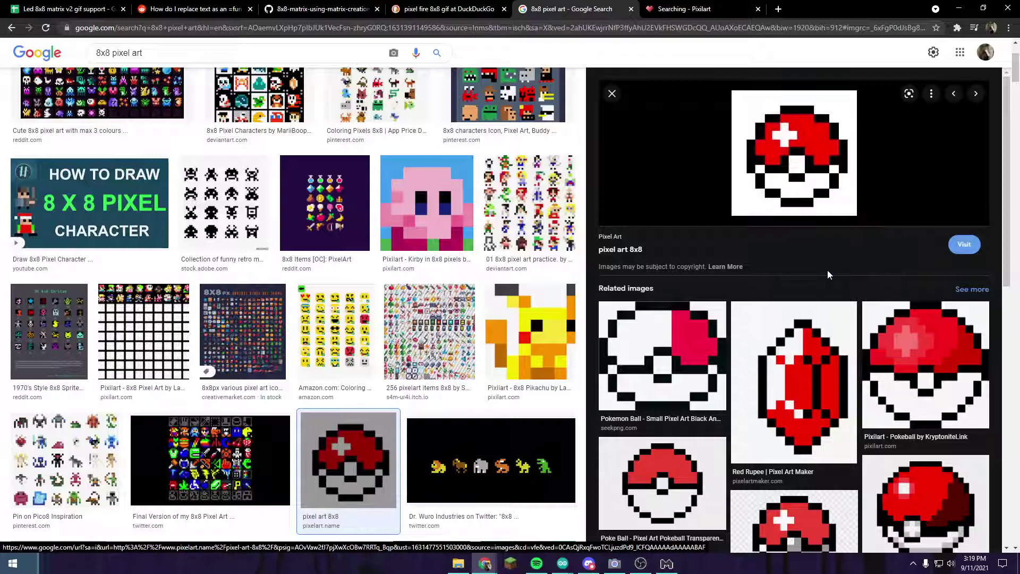
text(youtu)
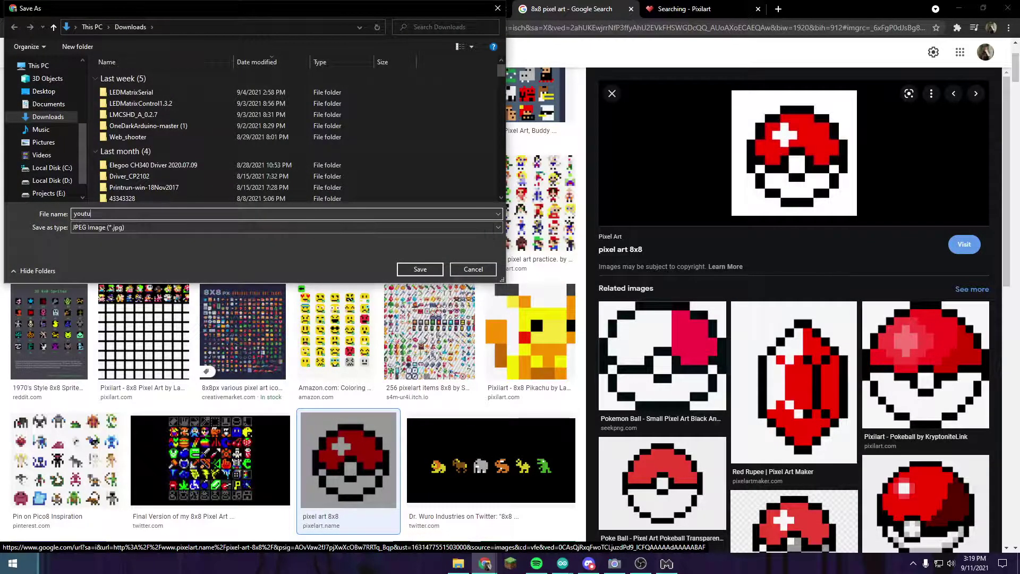
text(be)
key(Return)
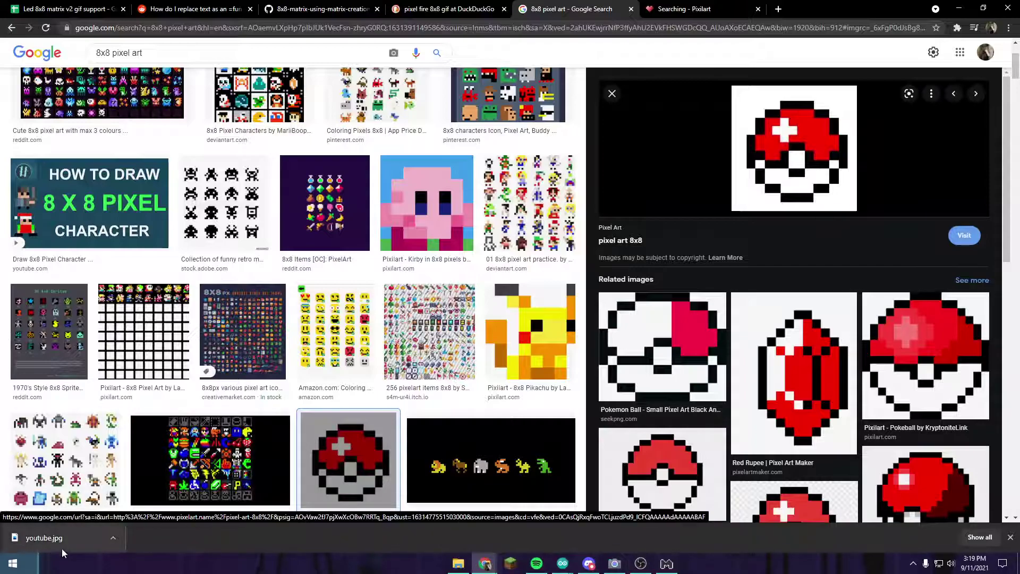
- In LED Matrix Control's file picker, navigate to Downloads and select youtube.jpg
click(667, 563)
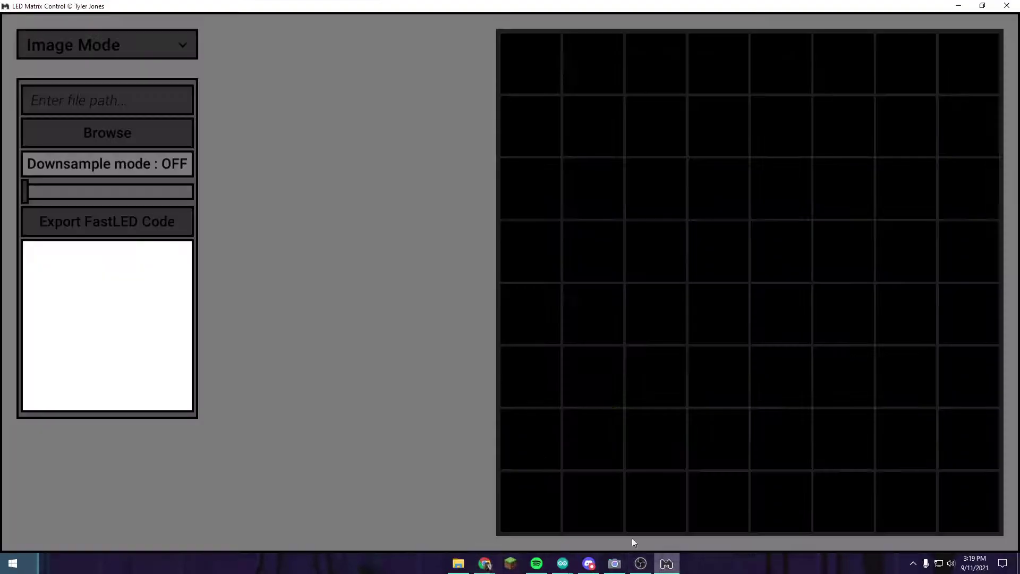
click(123, 134)
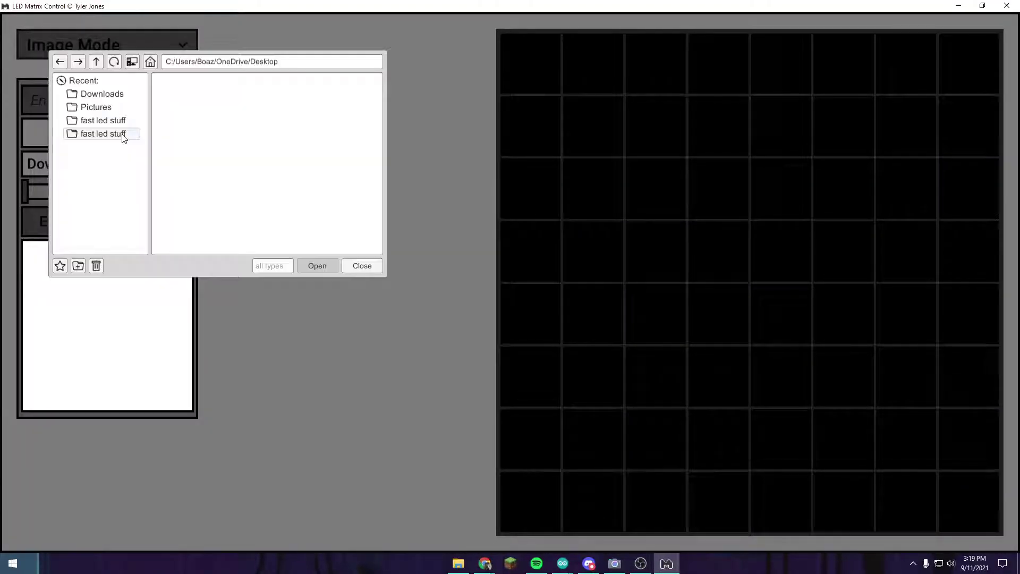
click(102, 94)
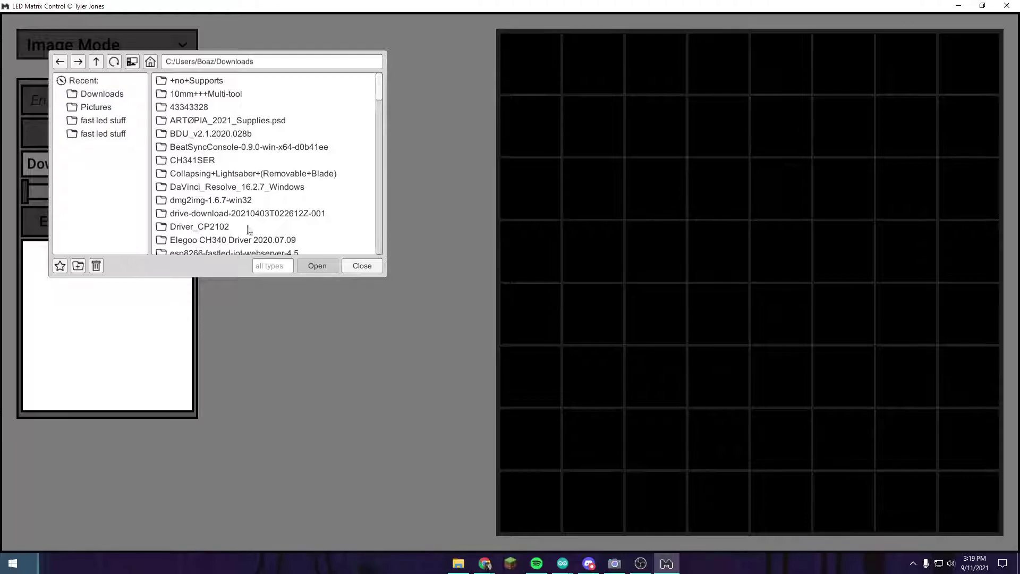
click(362, 265)
click(98, 123)
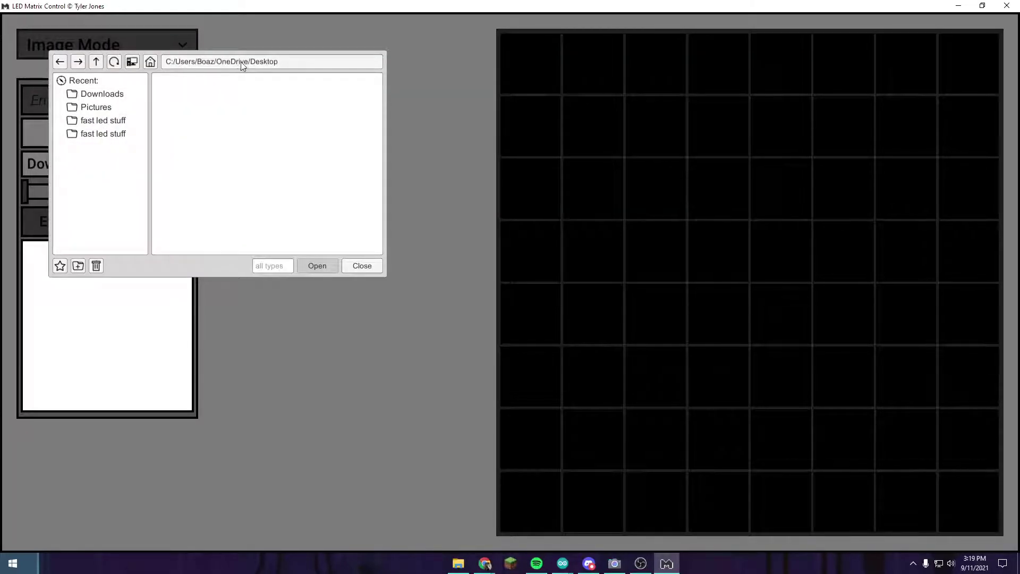
click(96, 62)
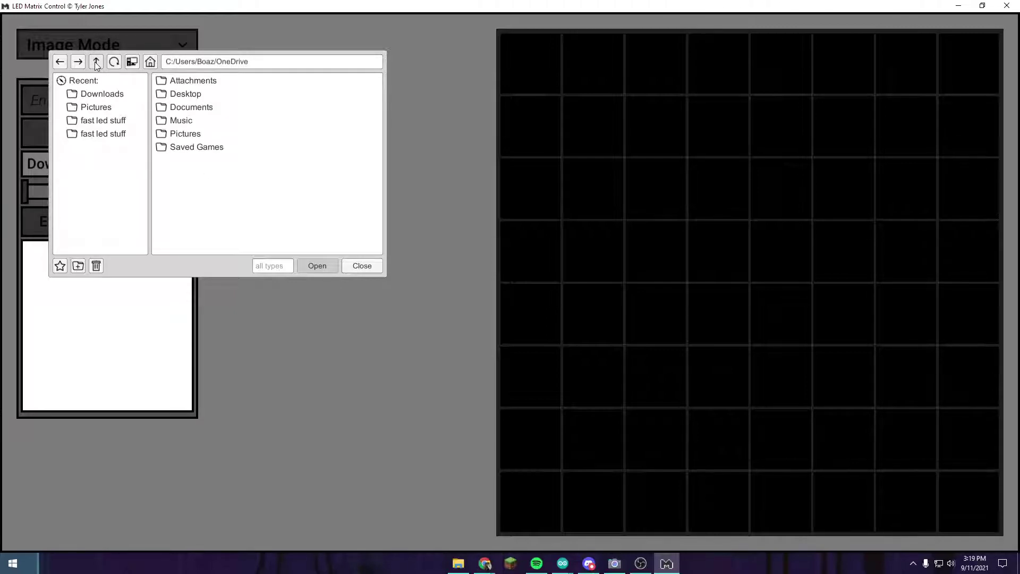
click(96, 62)
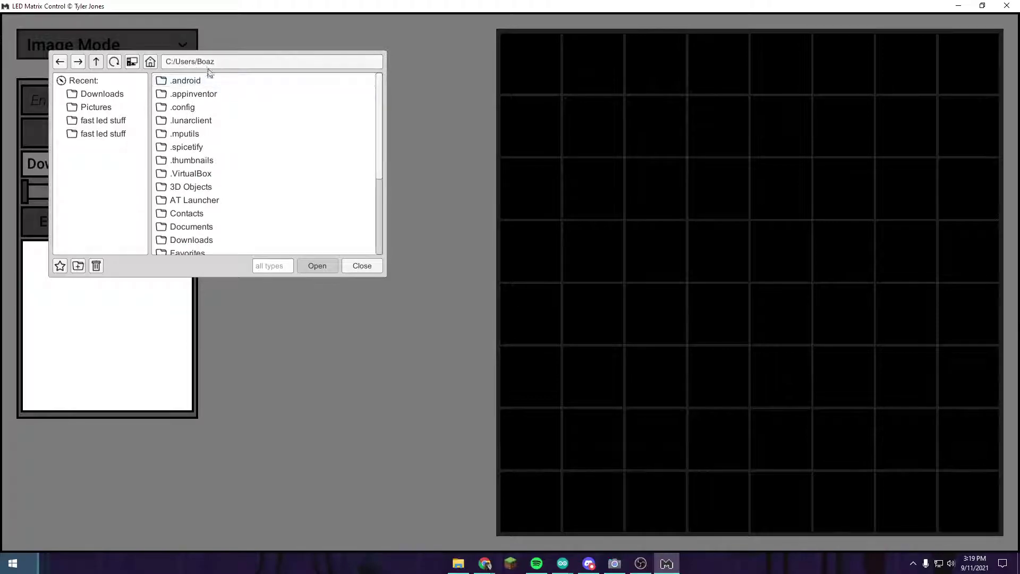
double_click(192, 240)
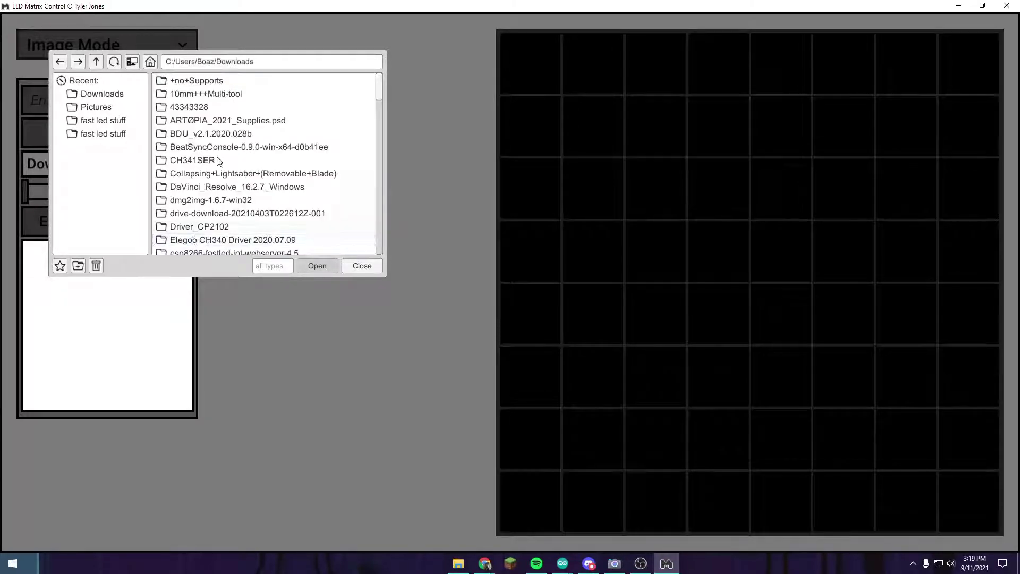
scroll(256, 219, down, 20)
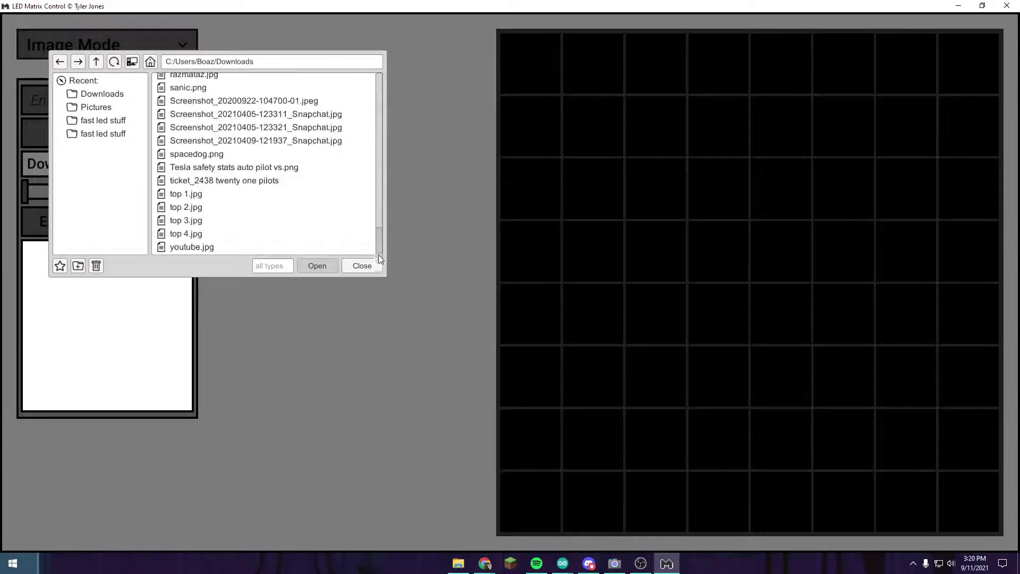
click(207, 248)
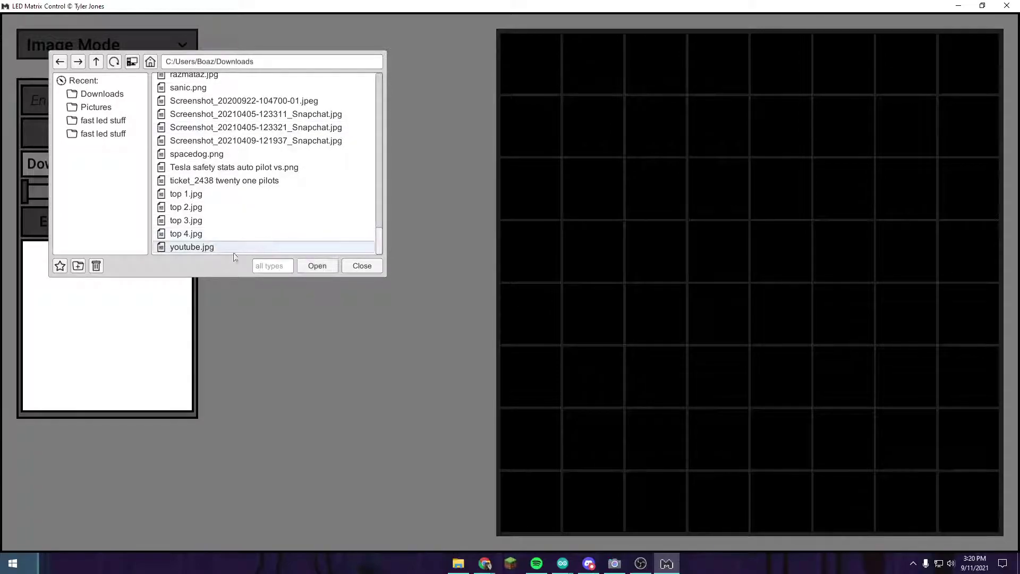
- Load youtube.jpg onto the matrix and raise downsampling to maximum, AV mode
click(332, 271)
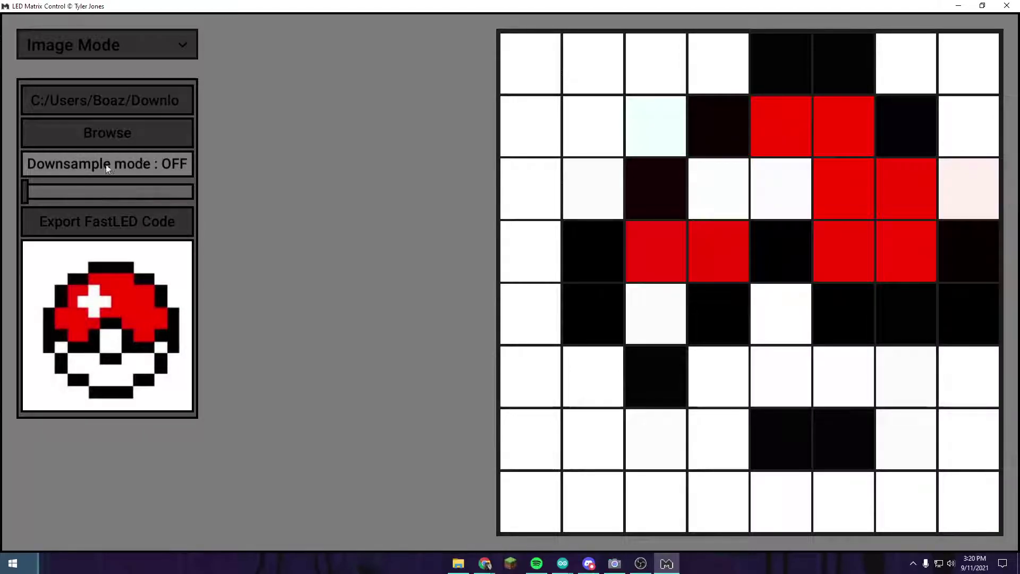
drag(27, 192, 191, 193)
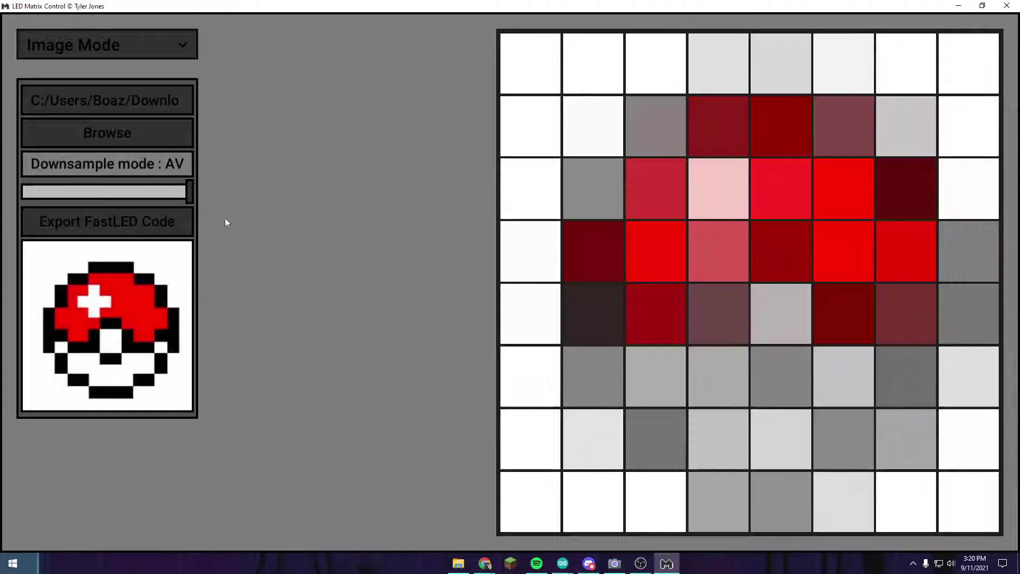
- Save the Kirby 8x8 pixel art from Google Images to Downloads as download.png
mouse_move(485, 562)
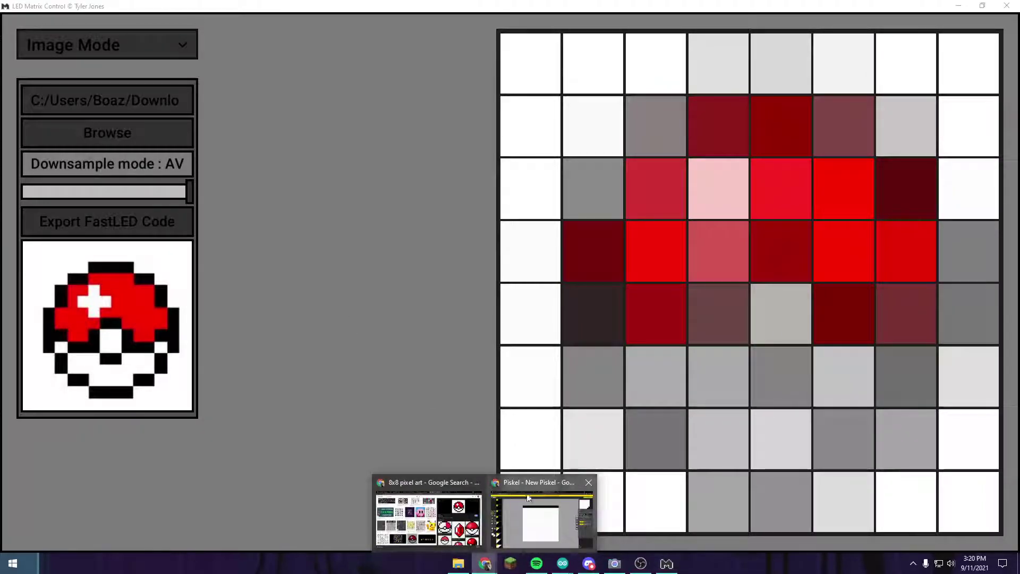
click(451, 512)
click(437, 218)
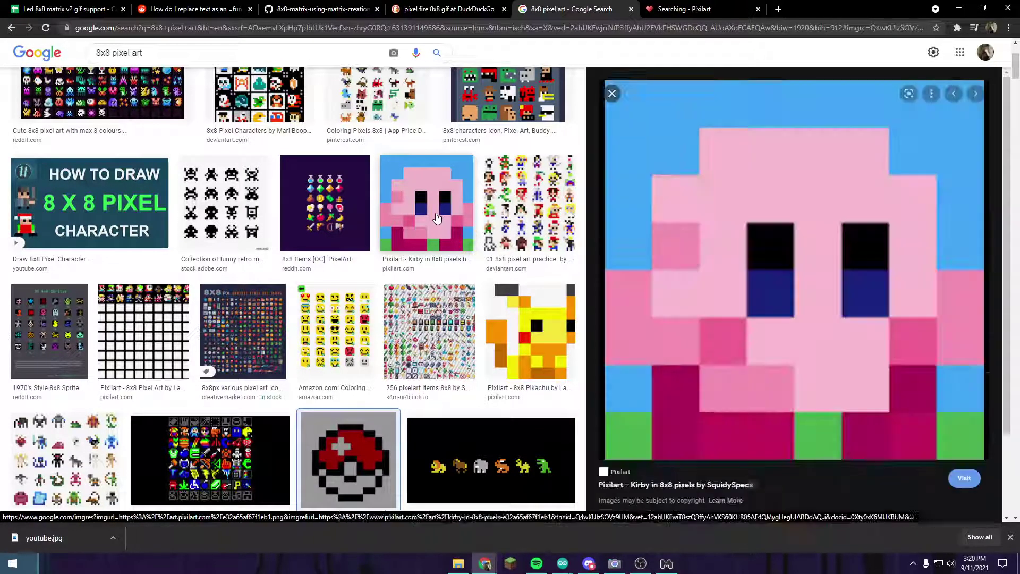
right_click(431, 210)
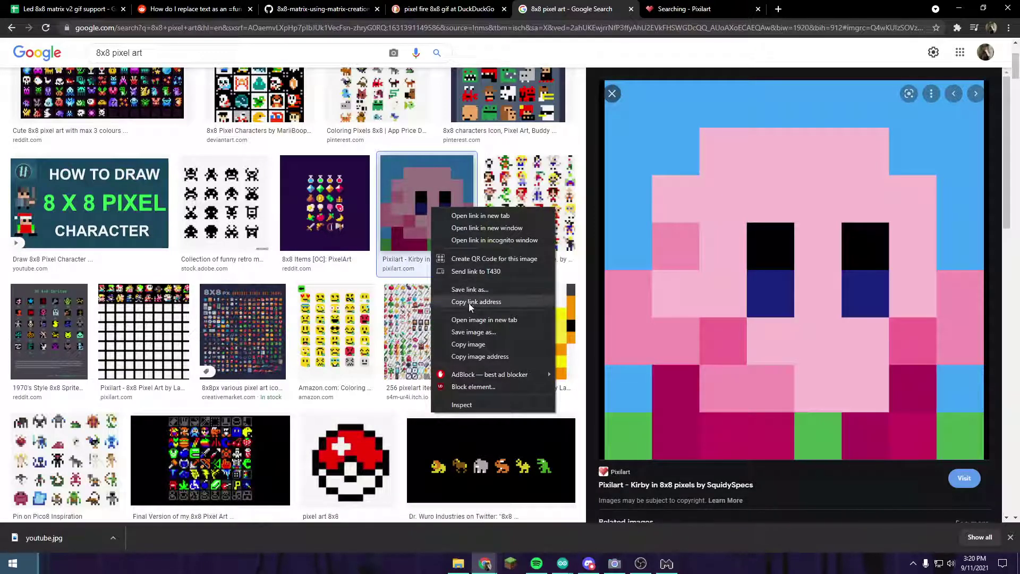
click(478, 333)
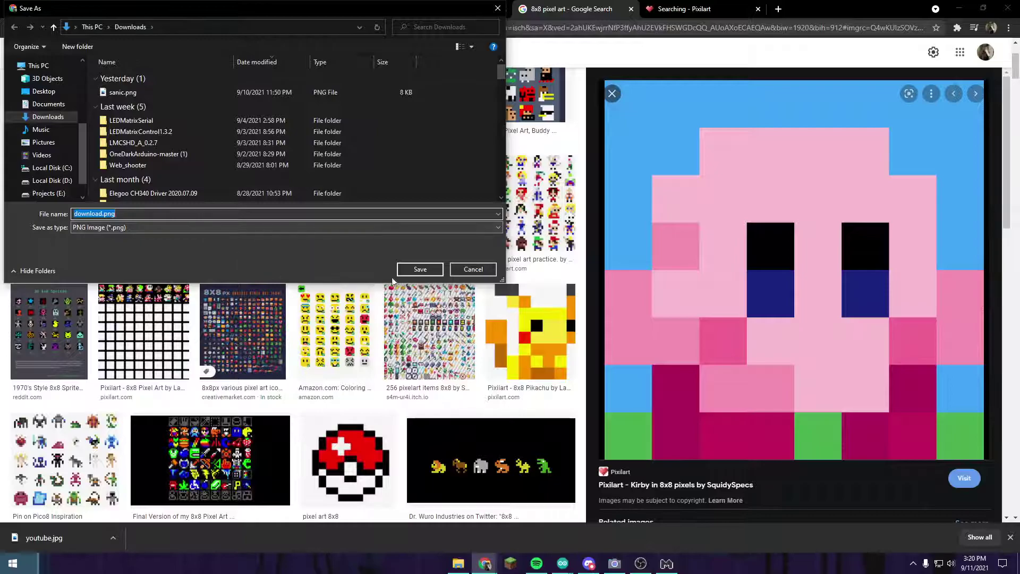
click(420, 269)
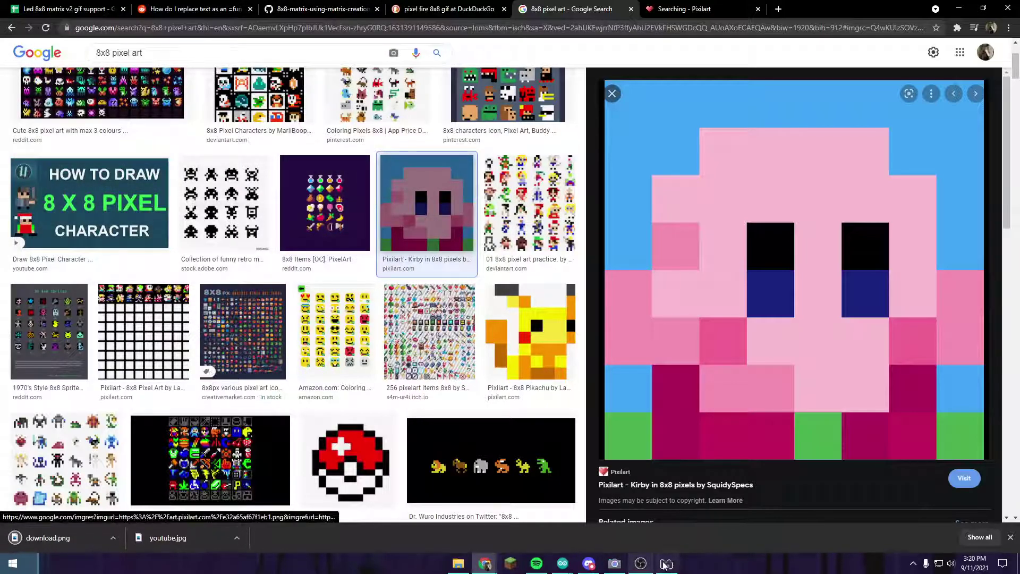
- In LED Matrix Control, browse Downloads and load download.png onto the matrix
click(666, 563)
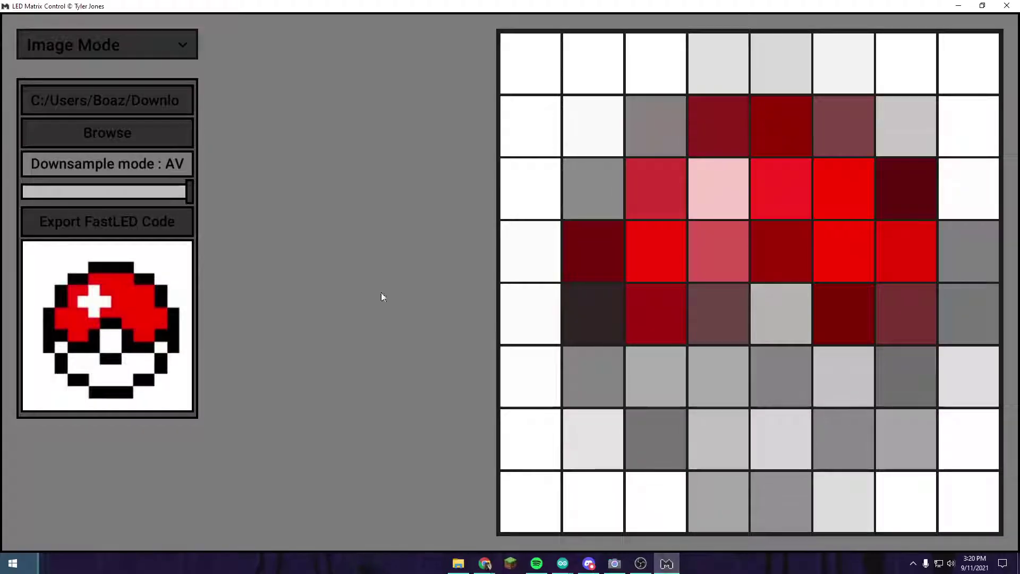
click(133, 124)
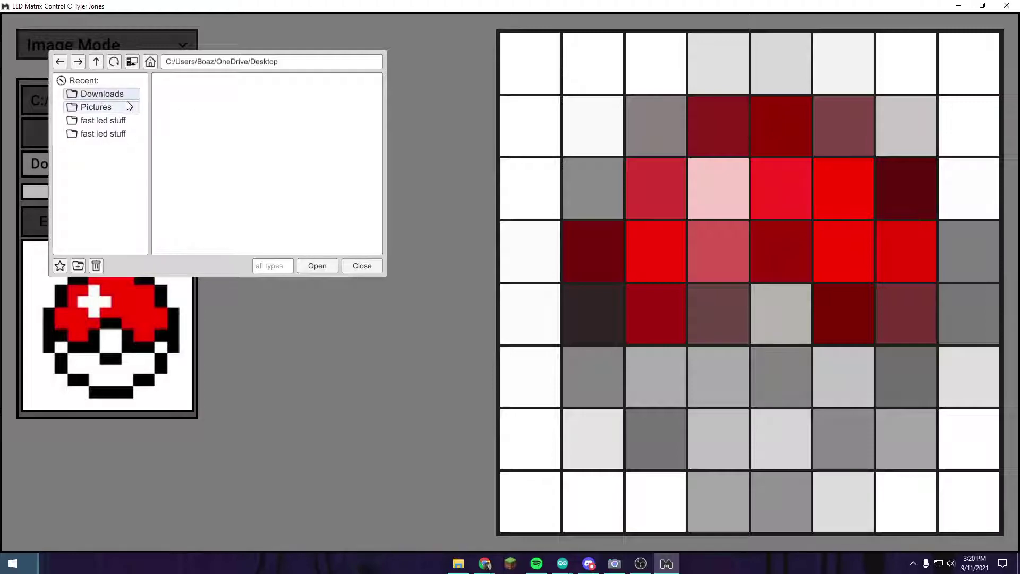
click(102, 94)
drag(381, 79, 365, 272)
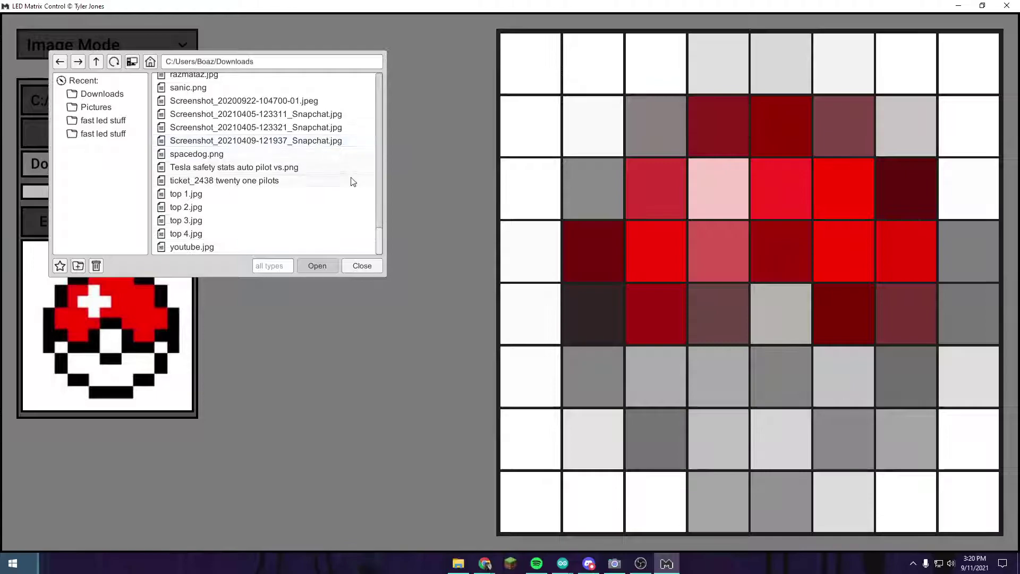
scroll(379, 221, up, 5)
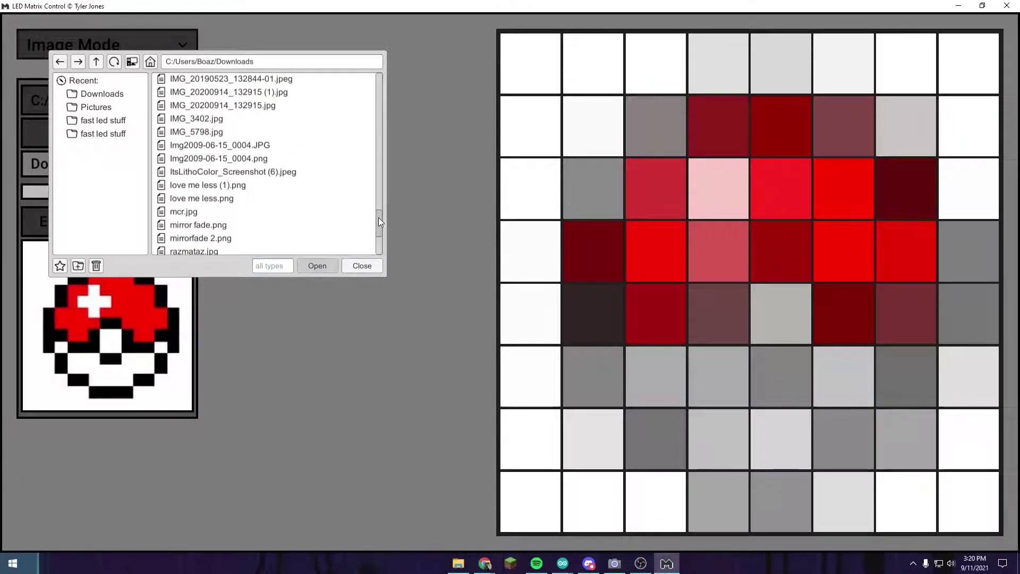
scroll(380, 220, down, 2)
scroll(381, 228, down, 3)
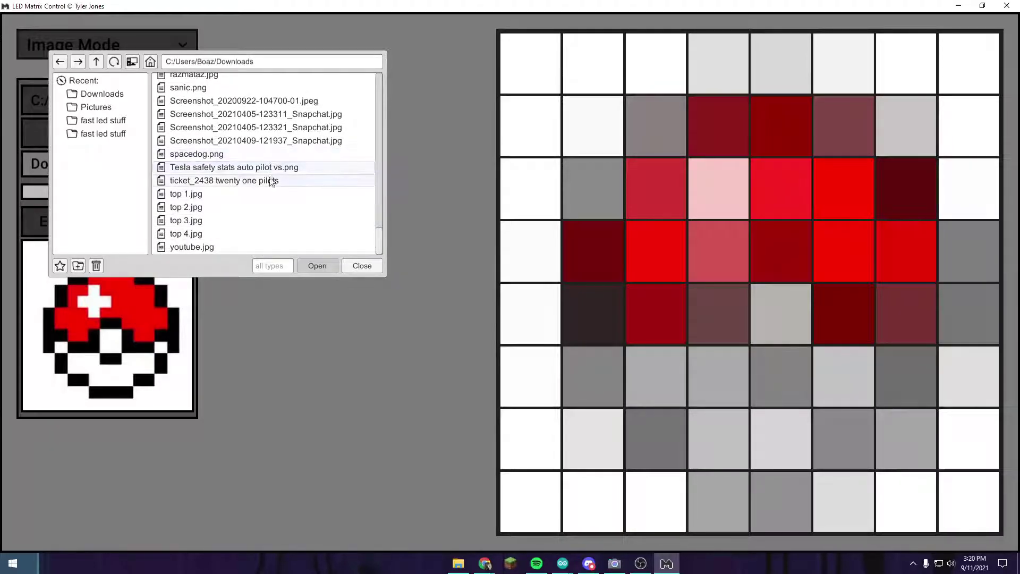
scroll(379, 241, up, 5)
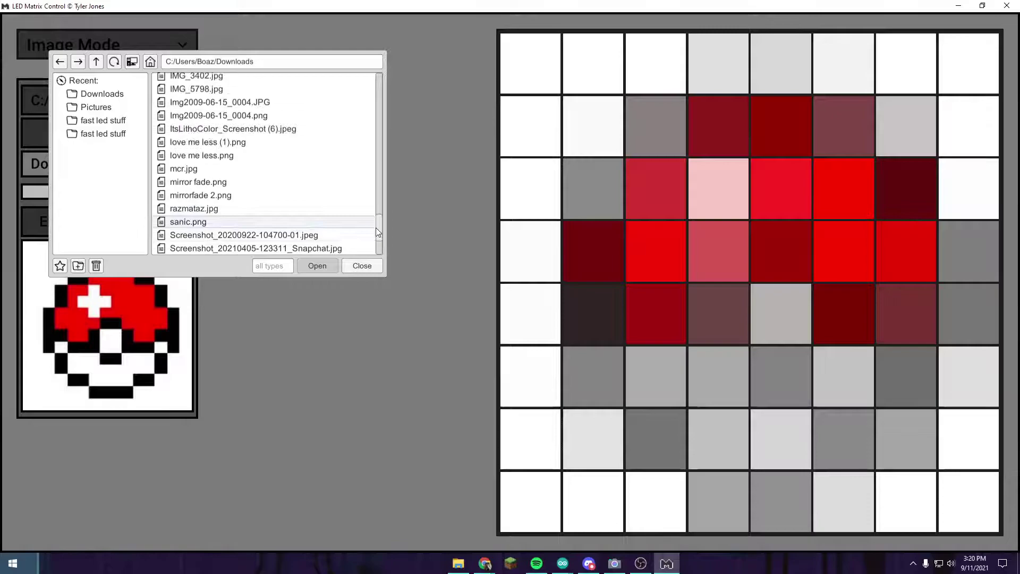
scroll(375, 218, up, 10)
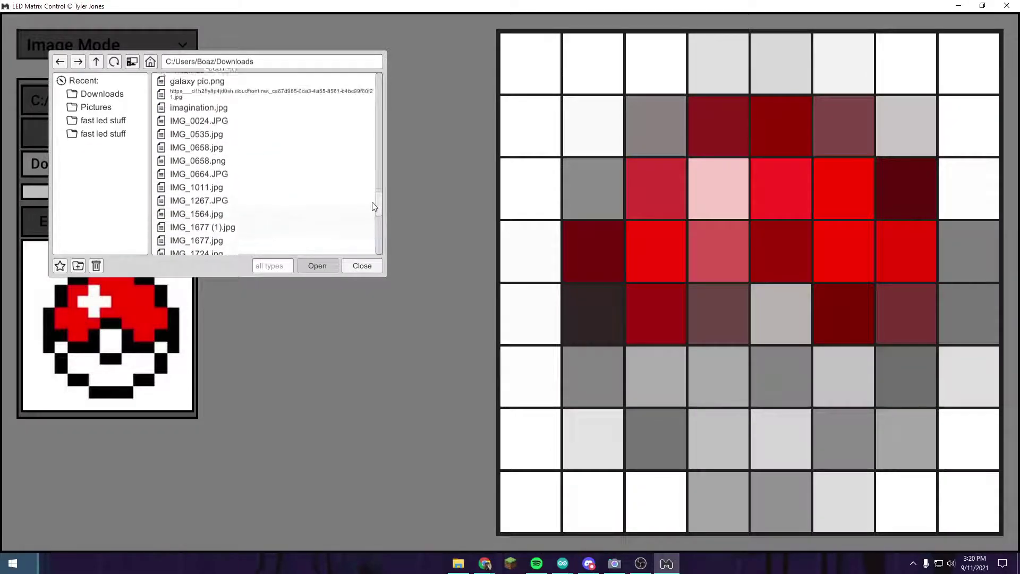
scroll(374, 203, up, 3)
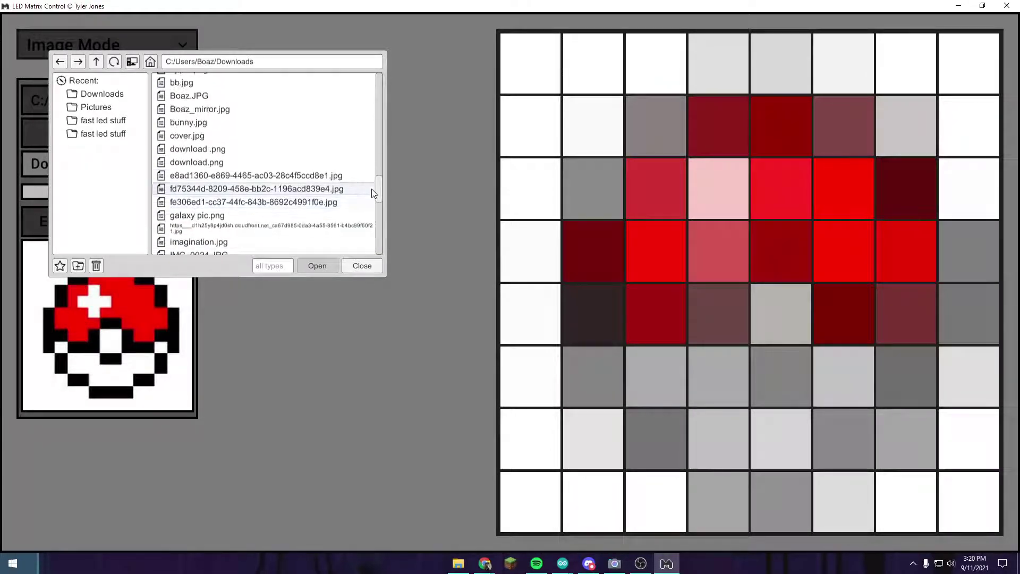
double_click(337, 168)
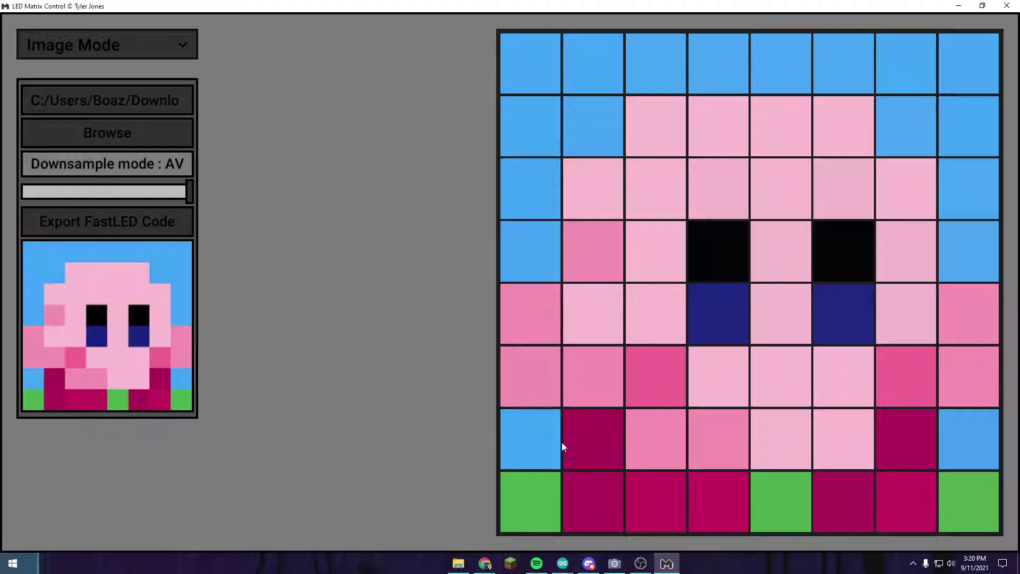
mouse_move(484, 564)
click(464, 508)
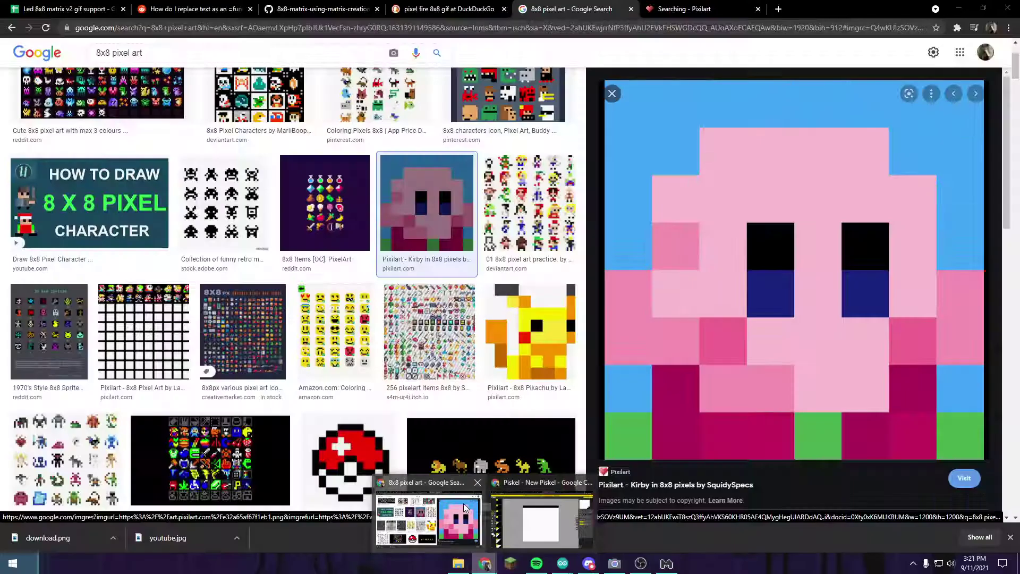
click(338, 470)
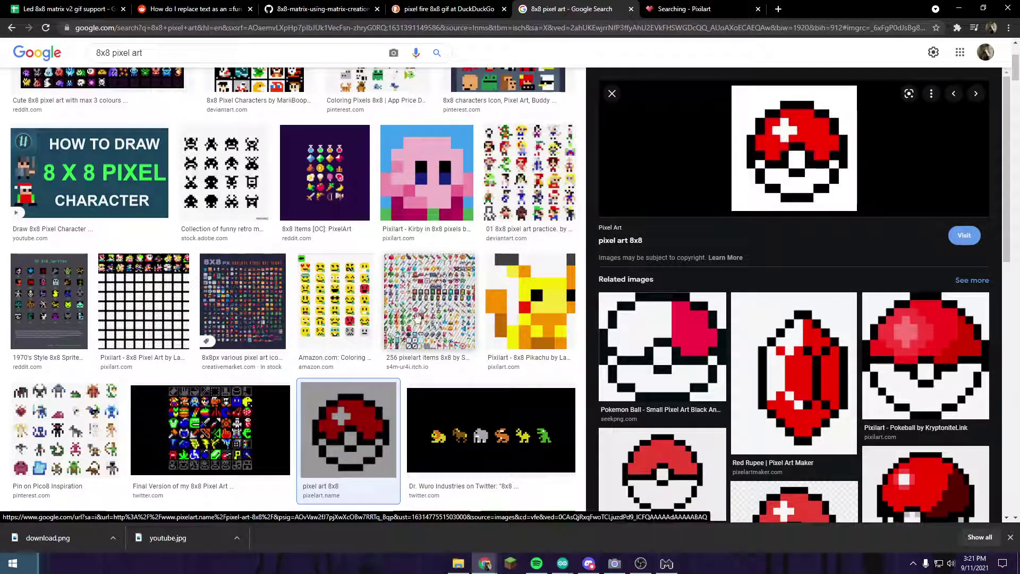
click(526, 306)
click(425, 213)
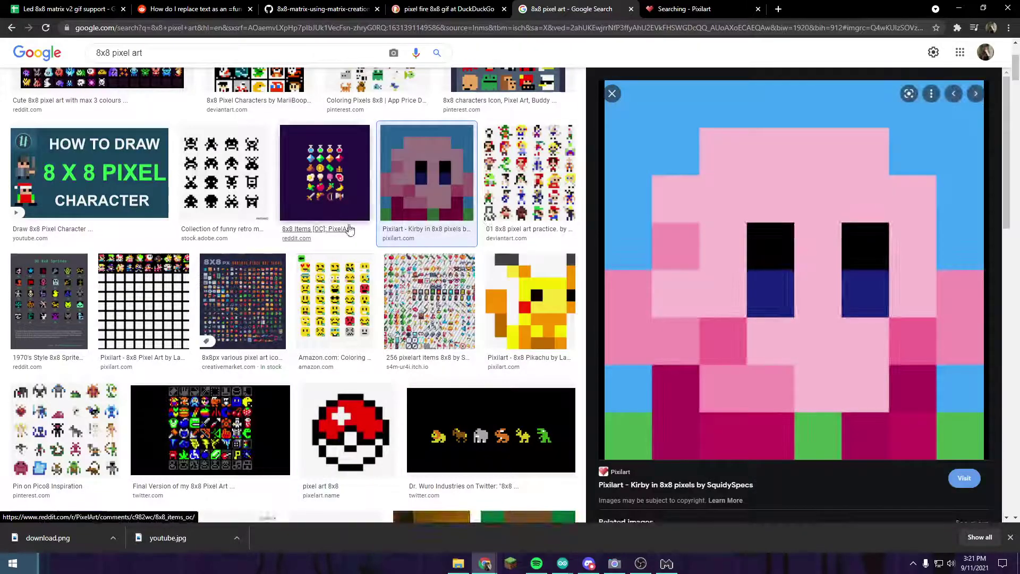
scroll(349, 230, up, 3)
scroll(255, 328, down, 5)
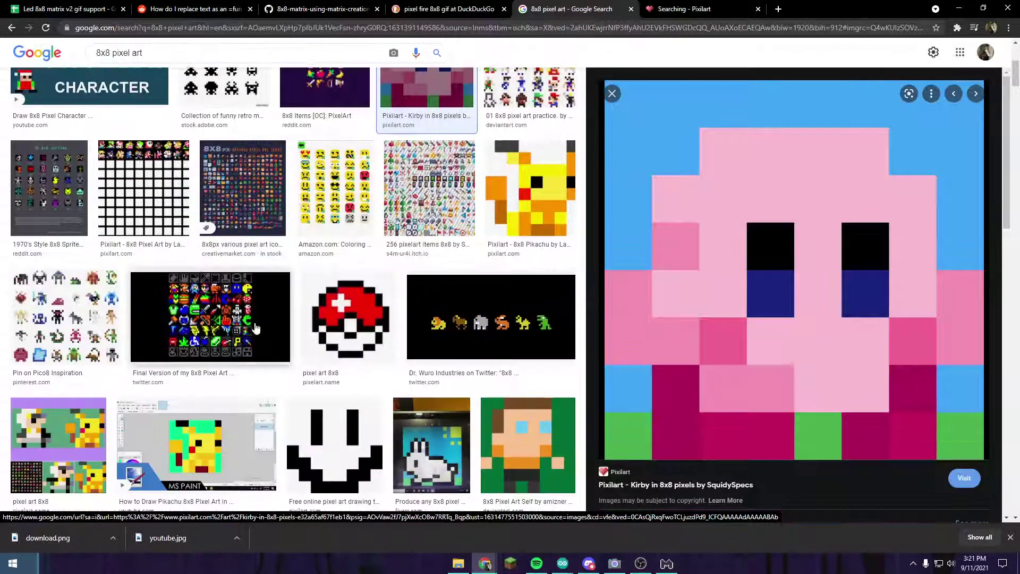
scroll(256, 328, down, 5)
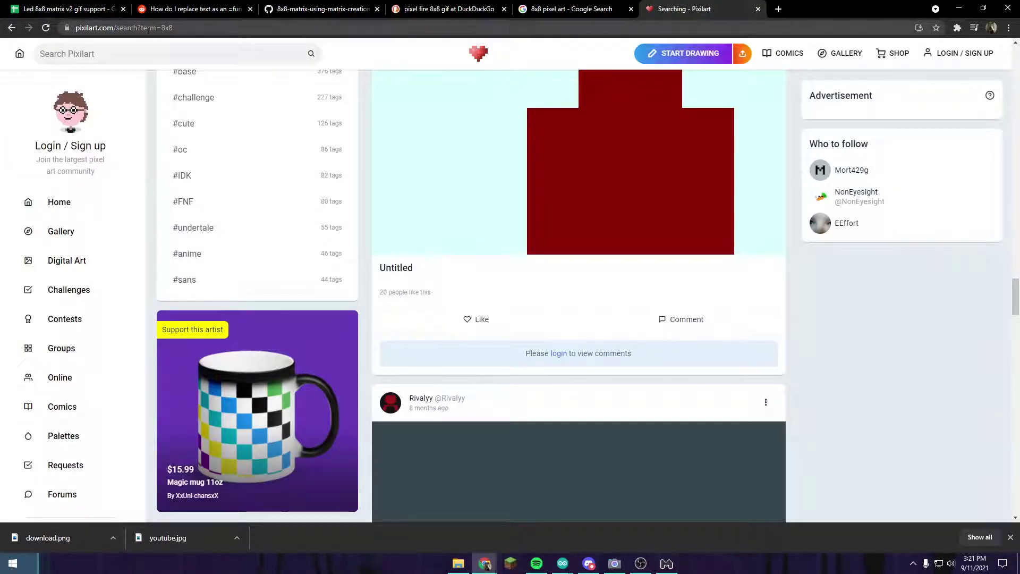
- Browse the Pixilart feed, view the cyborg man artwork enlarged, then switch to the GitHub README tab
scroll(404, 217, up, 3)
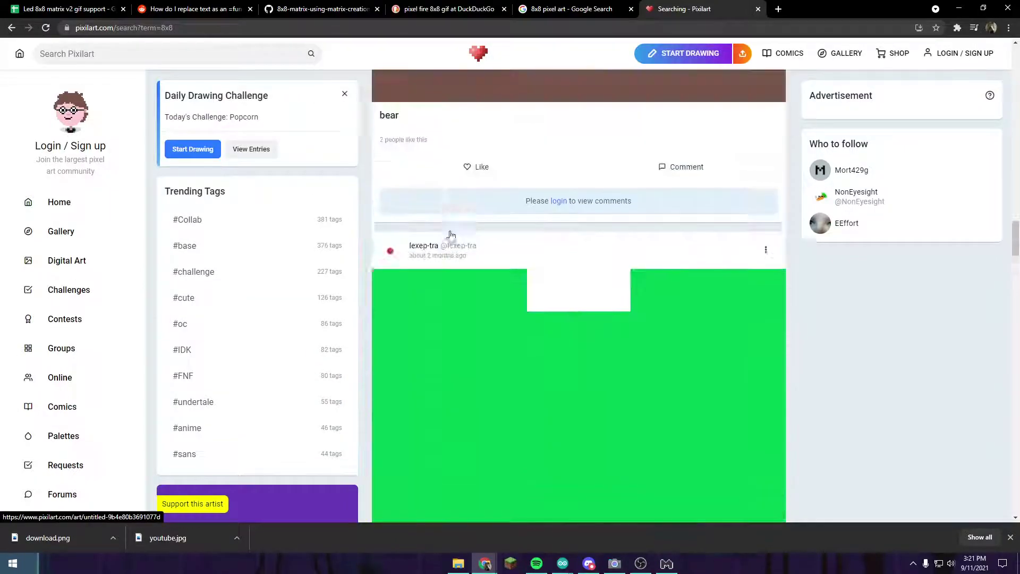
scroll(451, 236, down, 10)
scroll(546, 342, up, 2)
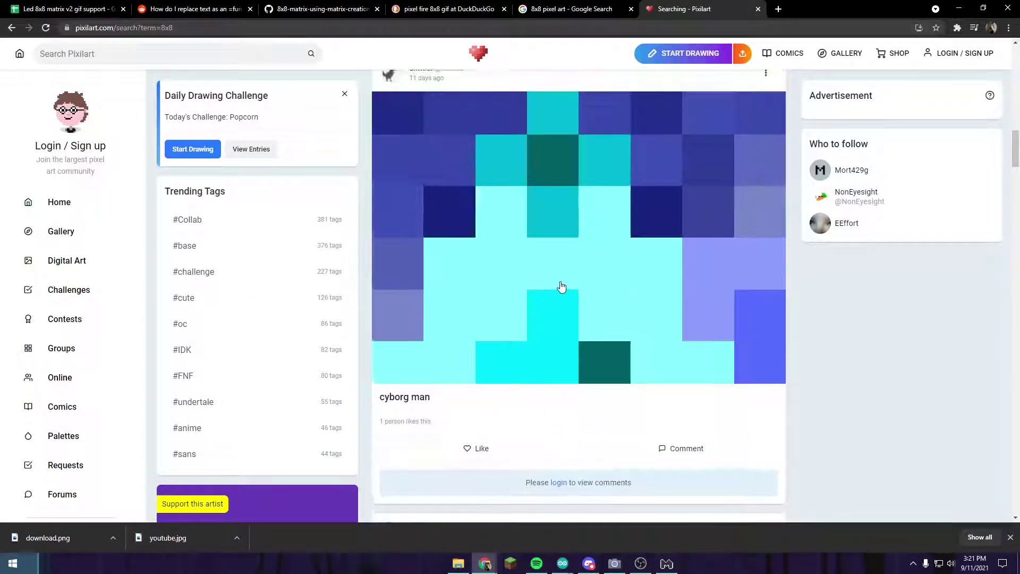
click(547, 297)
right_click(587, 266)
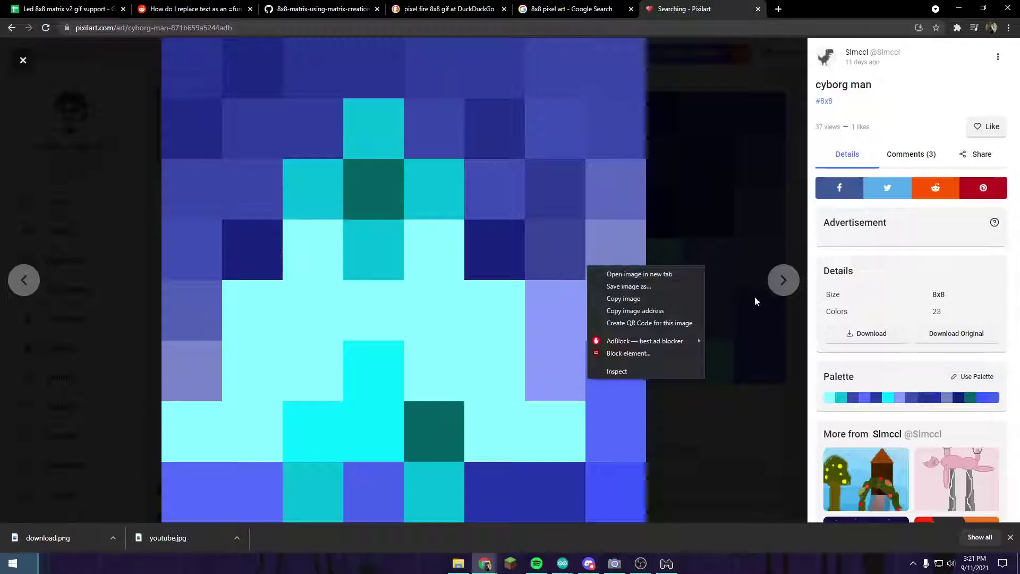
click(805, 343)
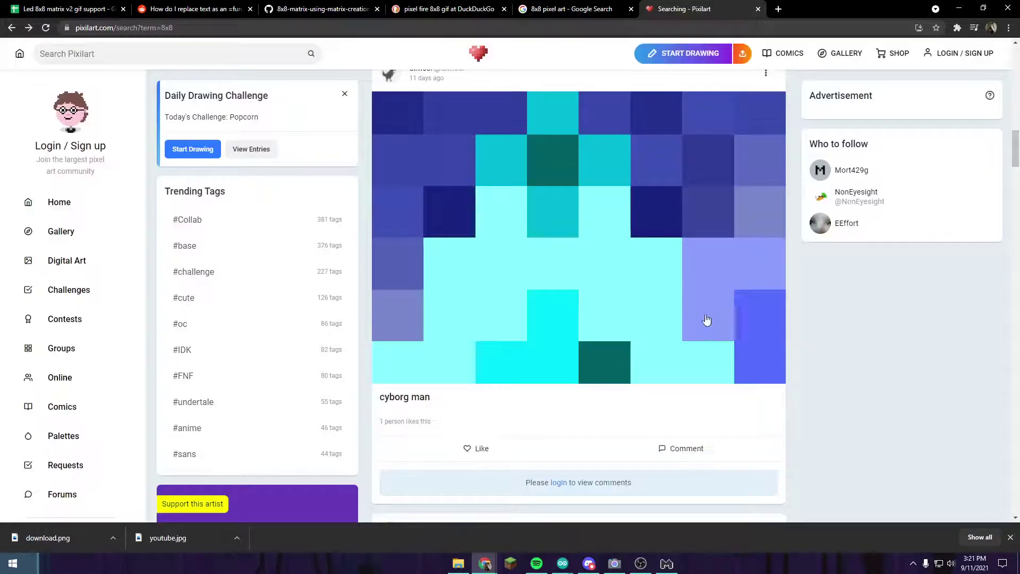
click(563, 9)
click(324, 9)
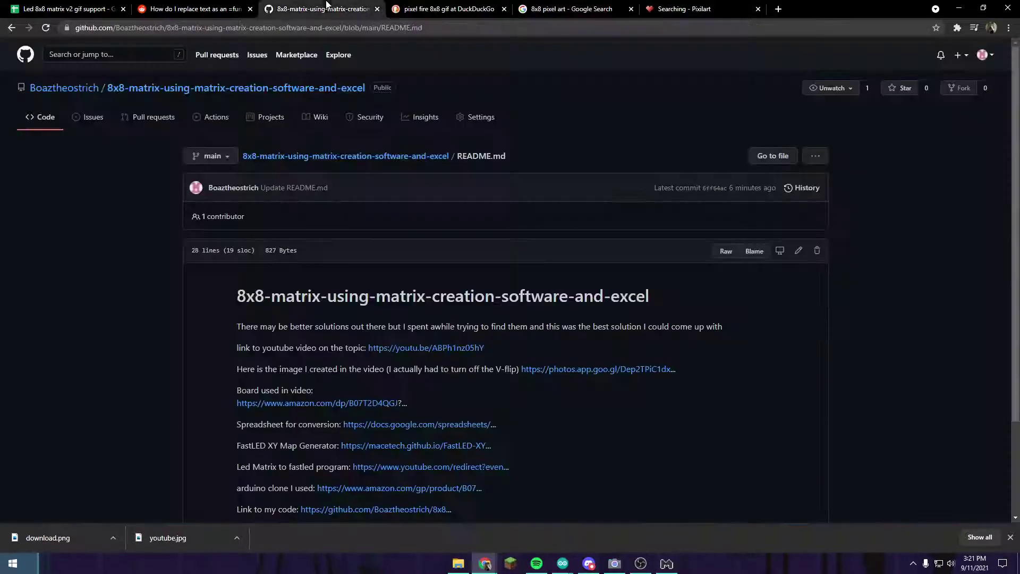
- Export the Kirby matrix's FastLED code as kirbyagain.txt into the fast led stuff folder
click(667, 563)
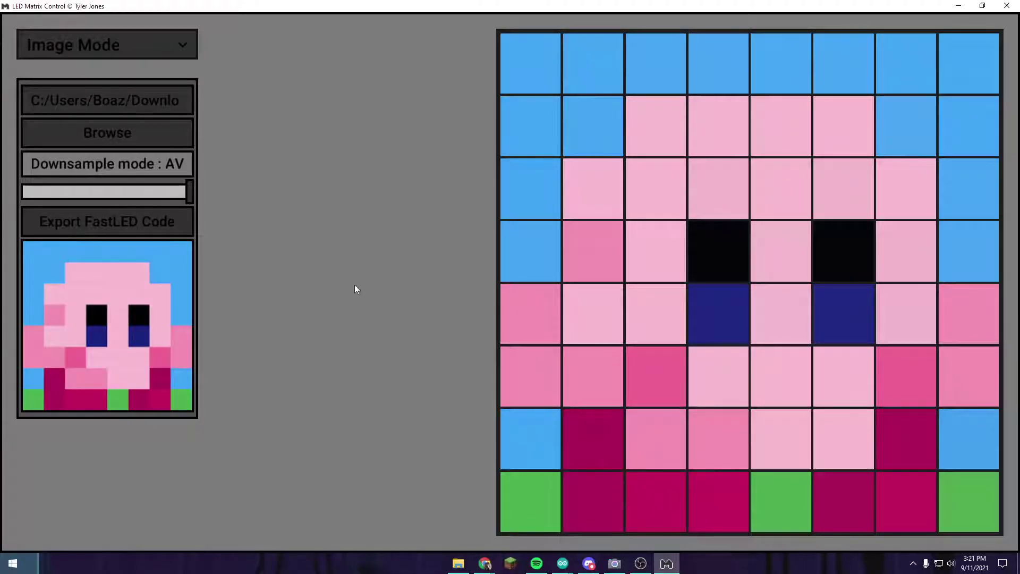
click(144, 230)
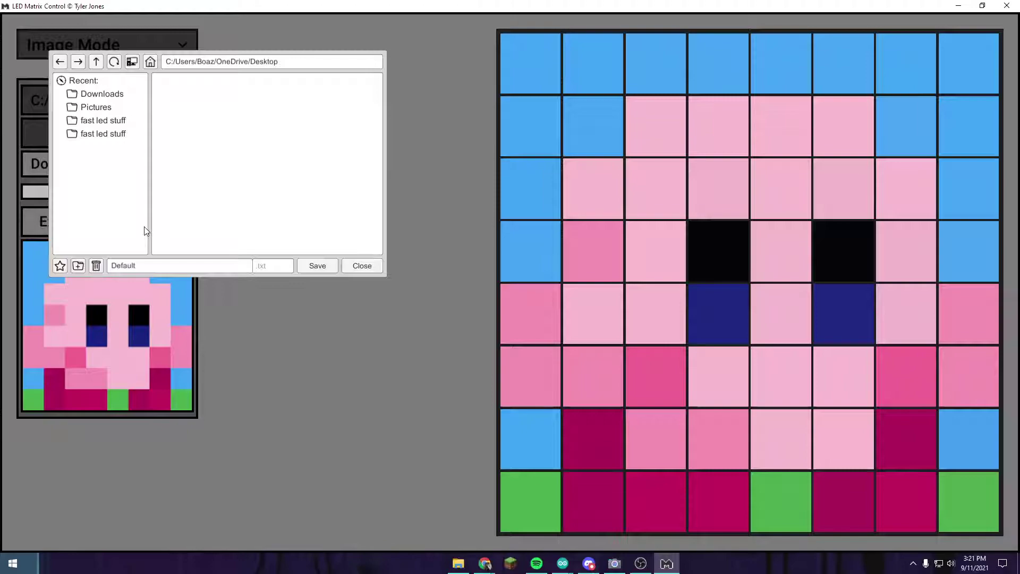
click(110, 121)
double_click(157, 267)
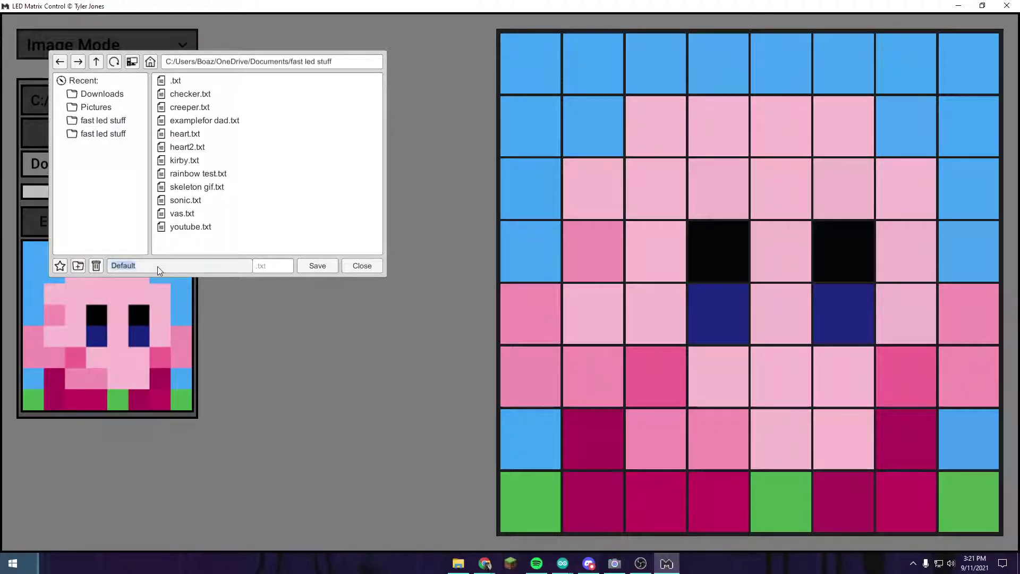
text(kirbyagain)
key(Return)
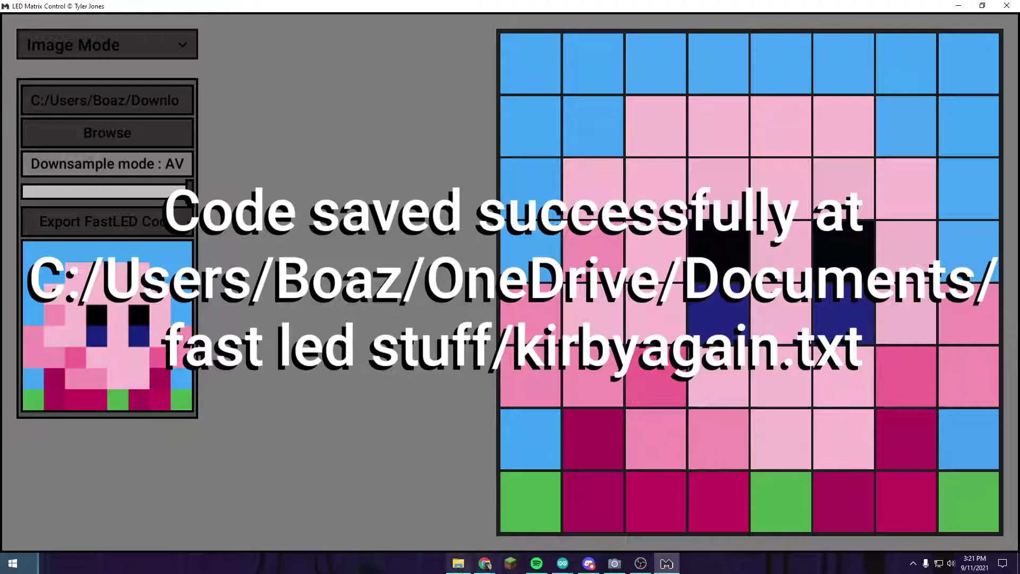
- Open kirbyagain.txt from the fast led stuff folder in Notepad and select all its code
click(459, 564)
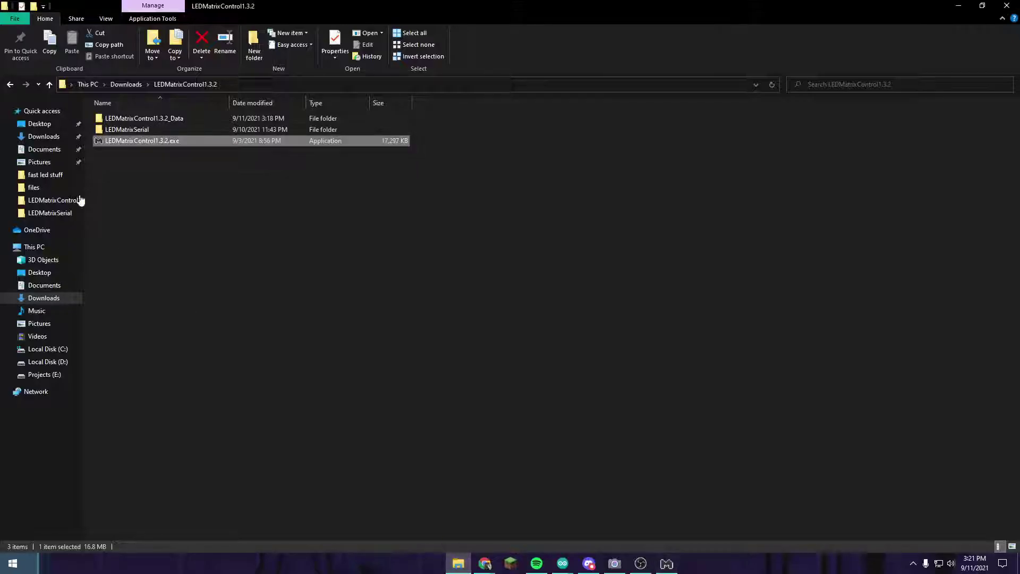
click(59, 176)
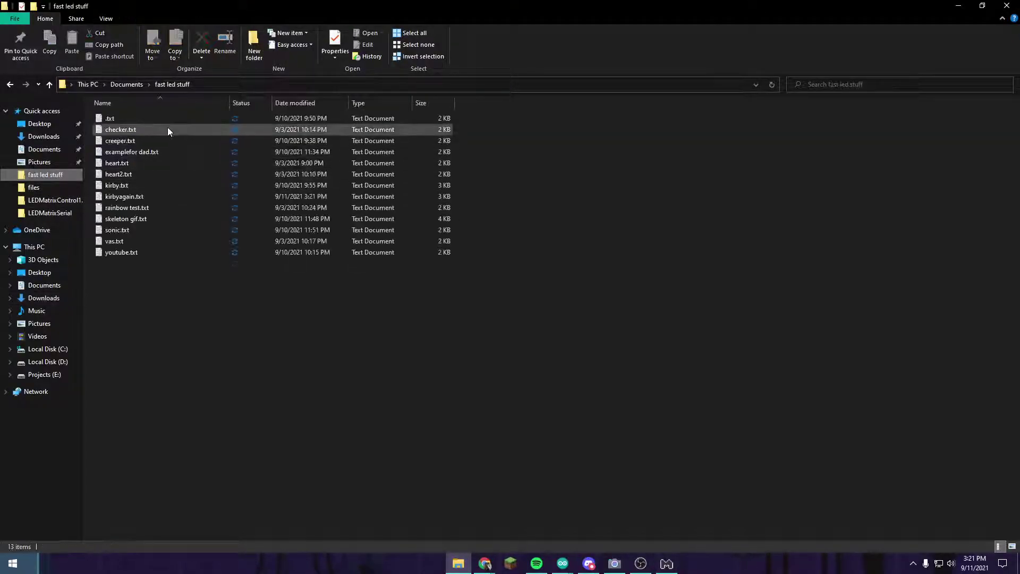
double_click(163, 197)
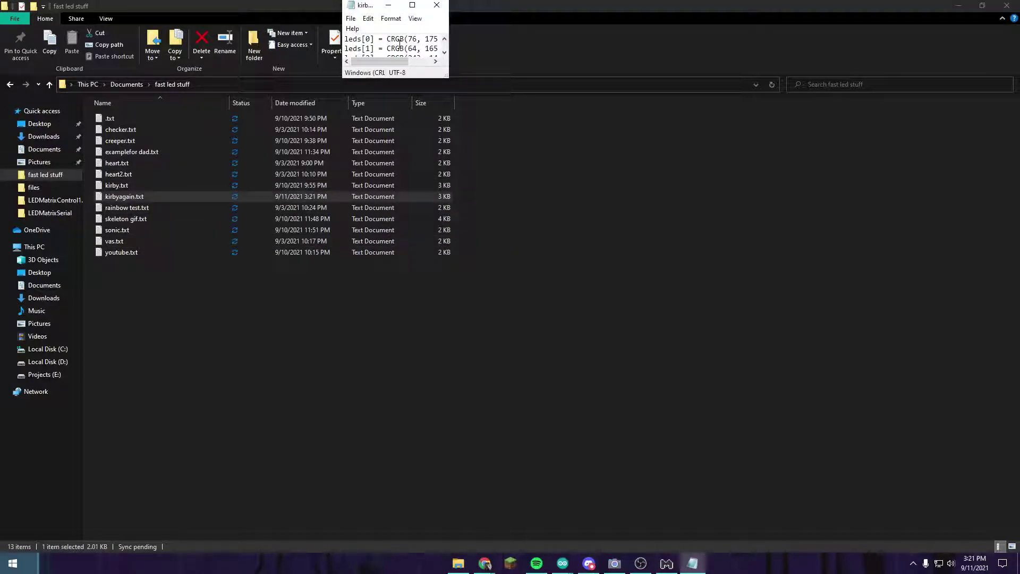
key(ctrl+a)
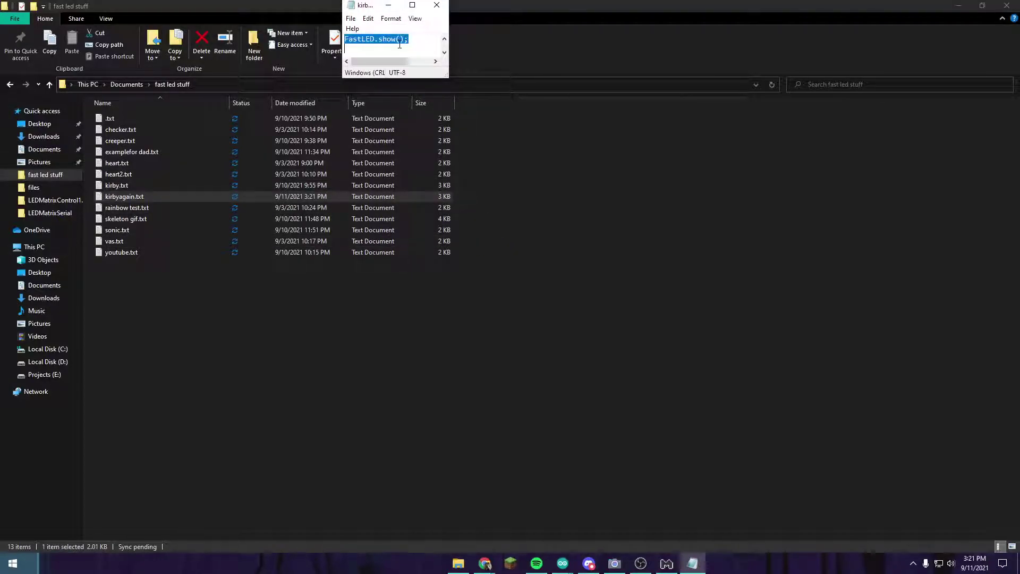
- Minimize Notepad, File Explorer and LED Matrix Control to reach the browser
click(391, 5)
click(958, 5)
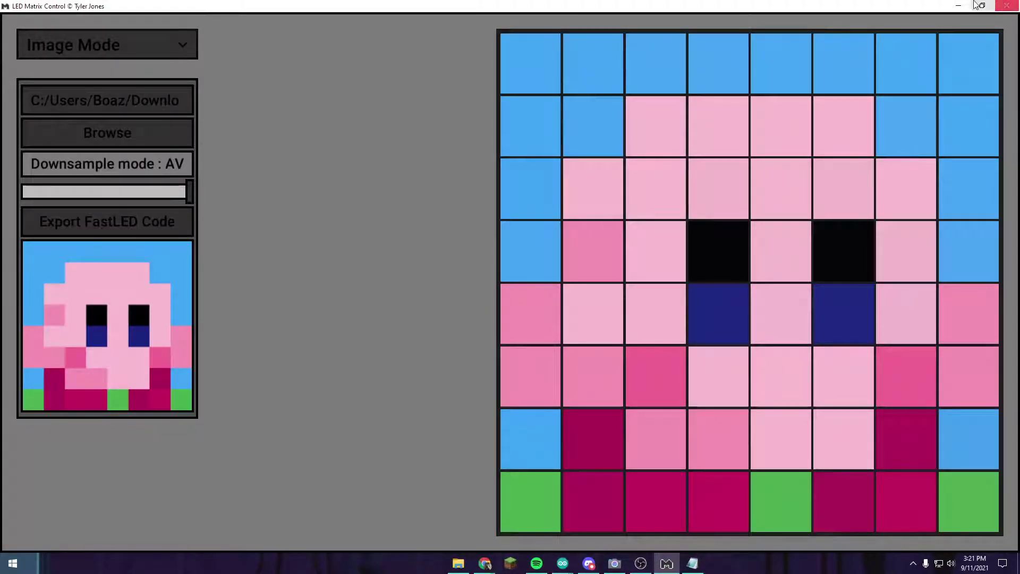
click(959, 5)
- Paste the copied Kirby LED code into column A of the Led 8x8 matrix v2 gif support sheet, starting at A2
click(79, 5)
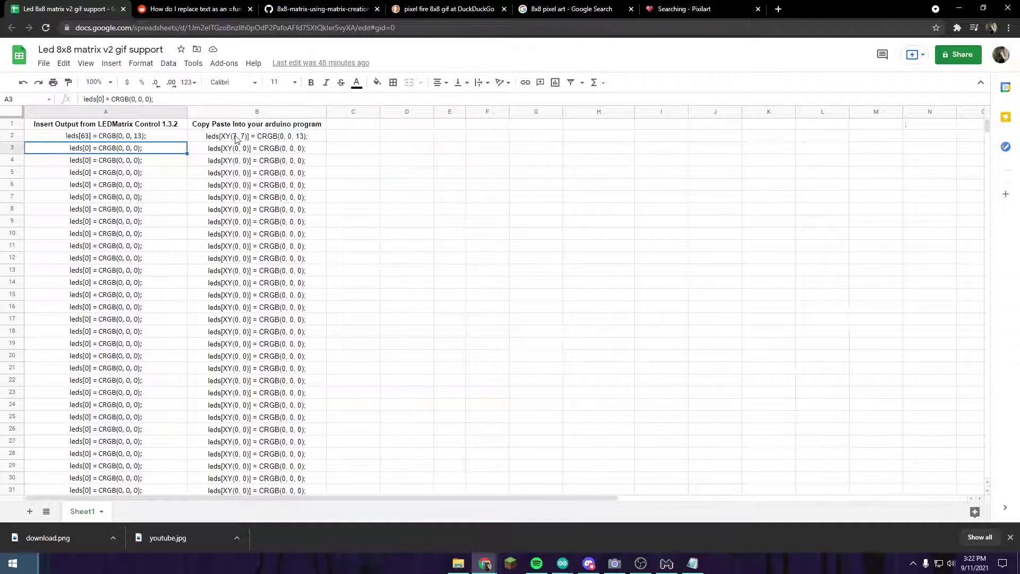
click(172, 139)
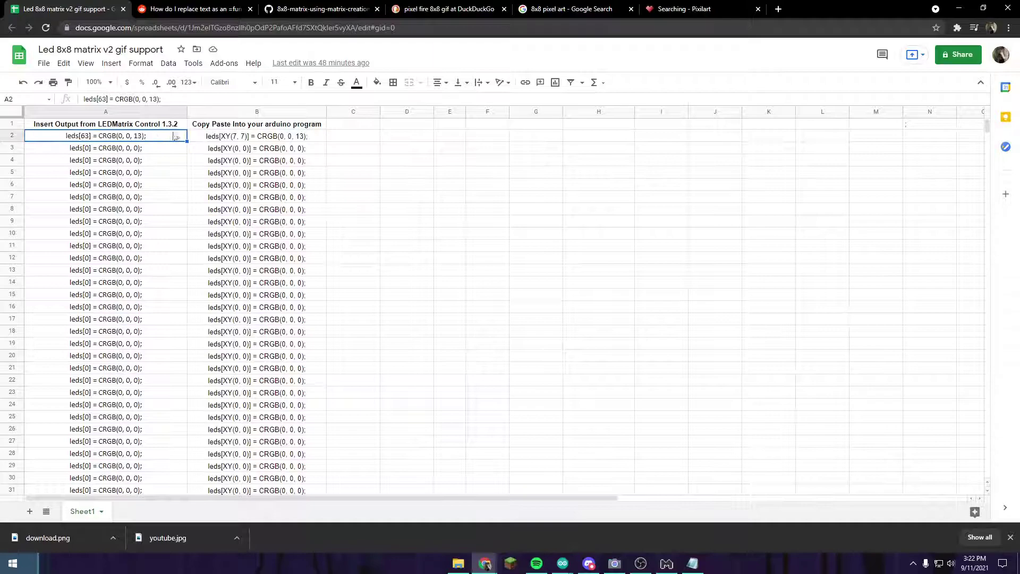
drag(186, 139, 150, 141)
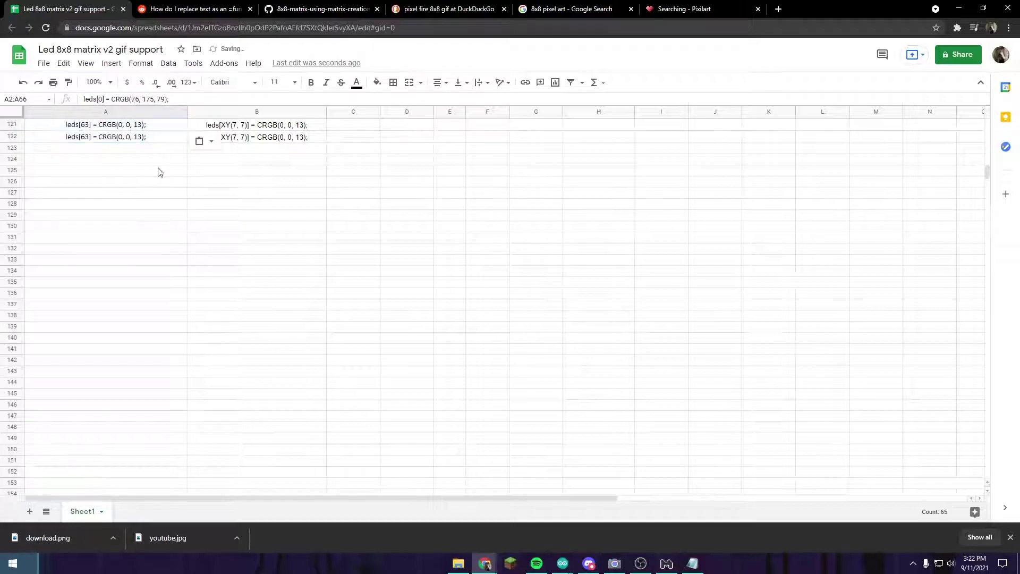
- Clear the leftover rows A67:B143 below the pasted code
scroll(158, 172, up, 20)
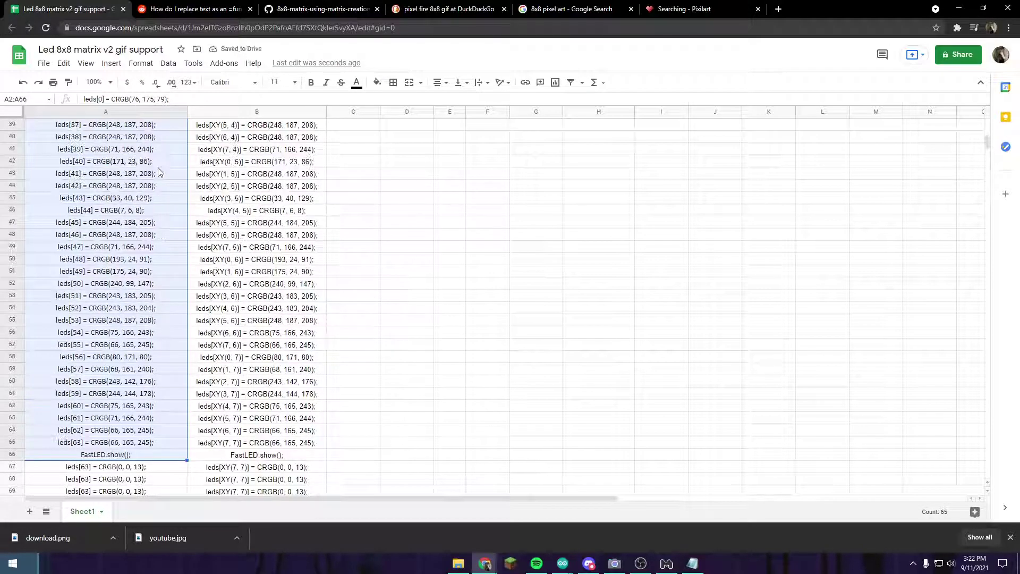
scroll(158, 171, up, 12)
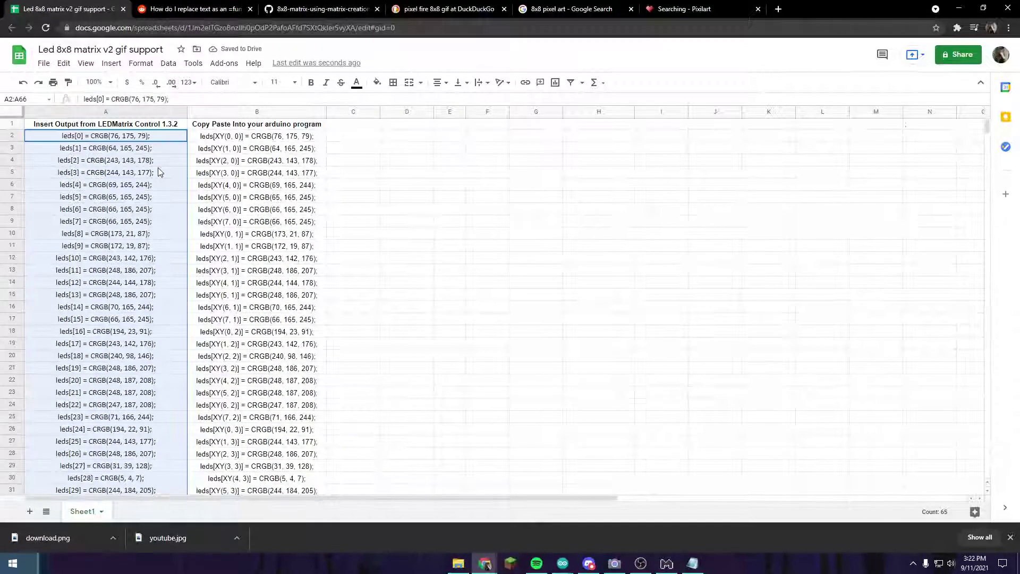
scroll(158, 172, down, 18)
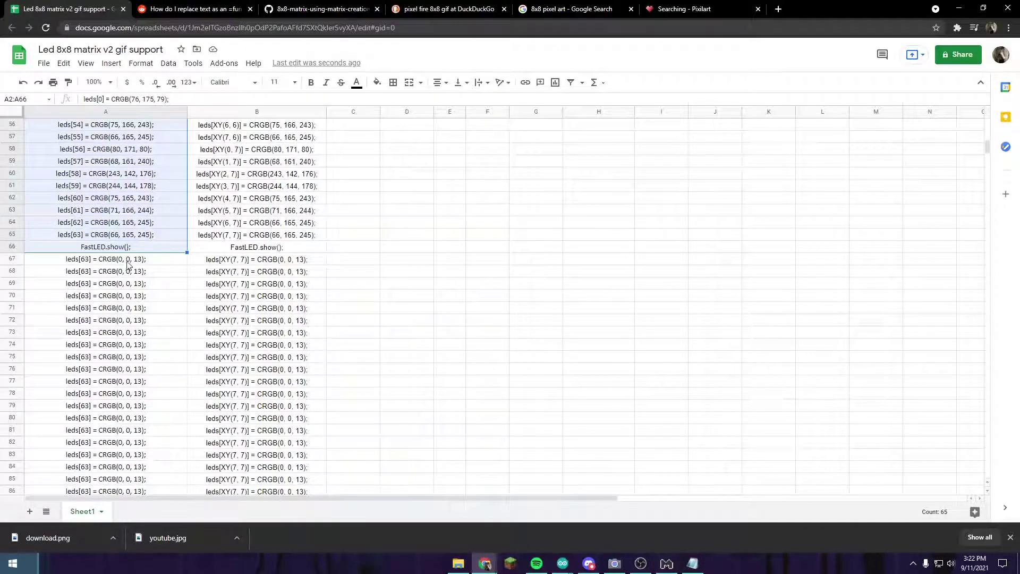
click(128, 263)
drag(179, 263, 269, 161)
scroll(283, 153, up, 20)
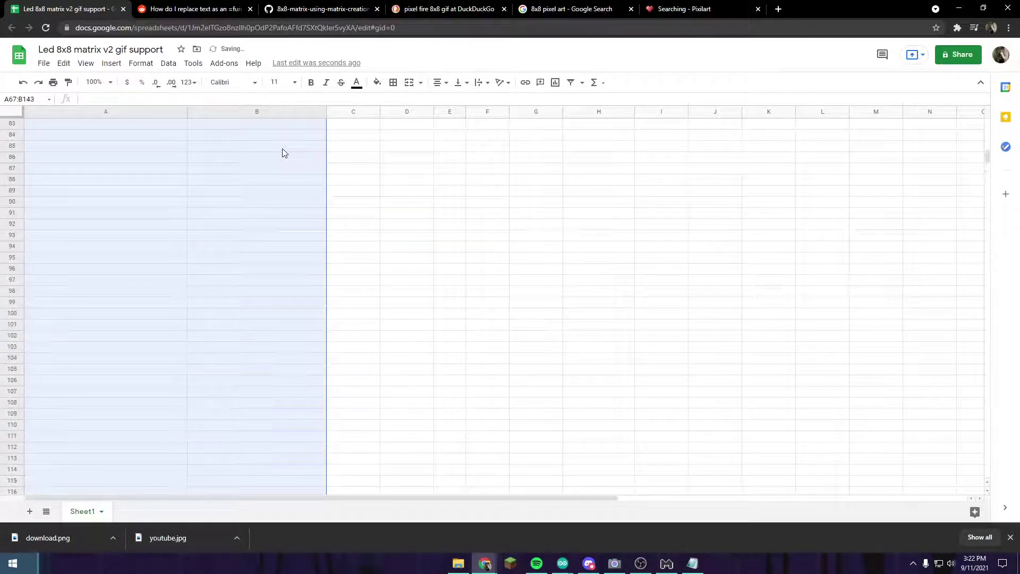
click(353, 197)
scroll(355, 270, up, 15)
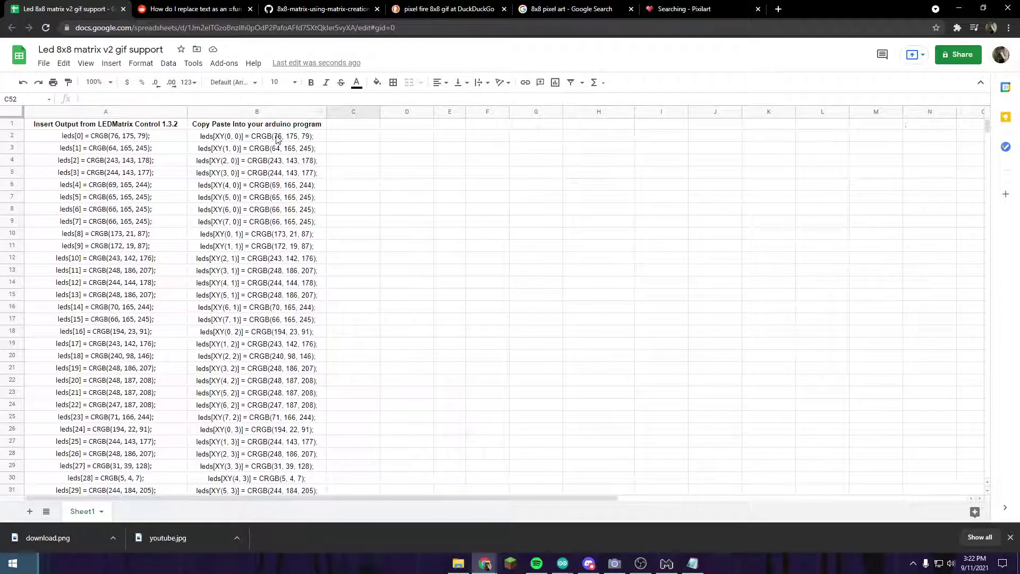
- Inspect B2's XY conversion formula
double_click(273, 137)
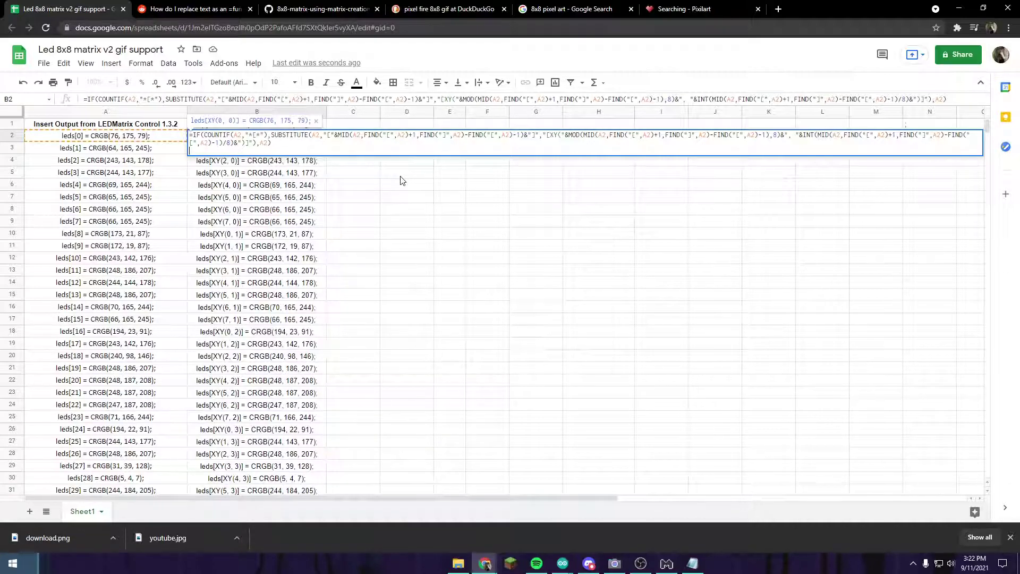
scroll(165, 213, down, 7)
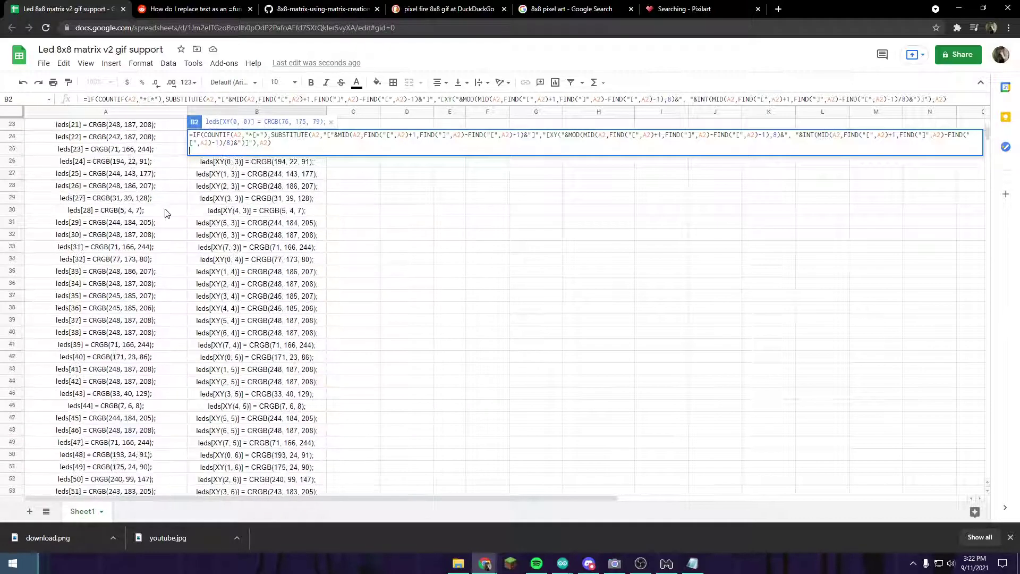
click(82, 260)
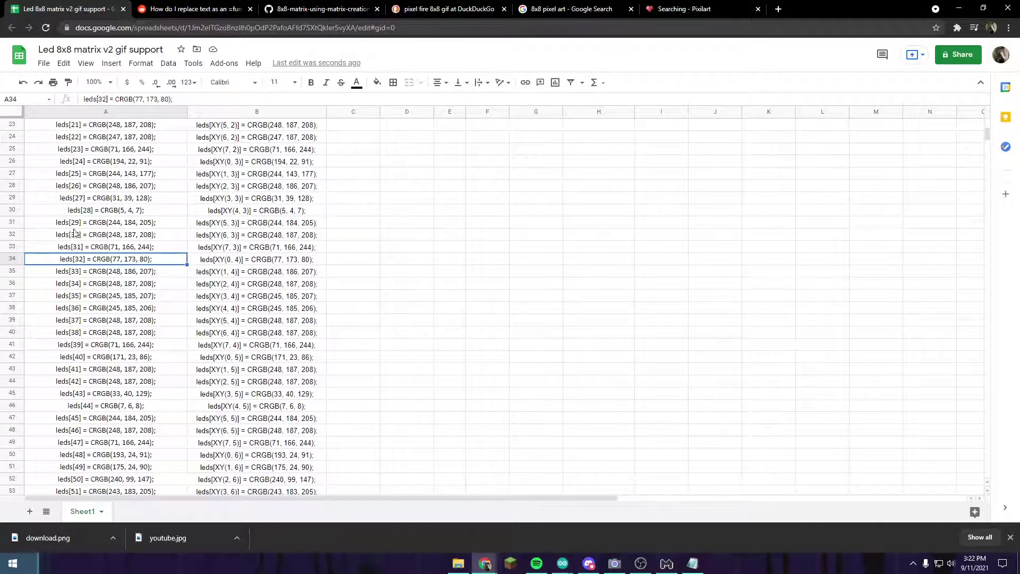
- Change A27's index from 25 to 90 so B27 recalculates to leds[XY(2, 11)]
click(76, 174)
double_click(76, 173)
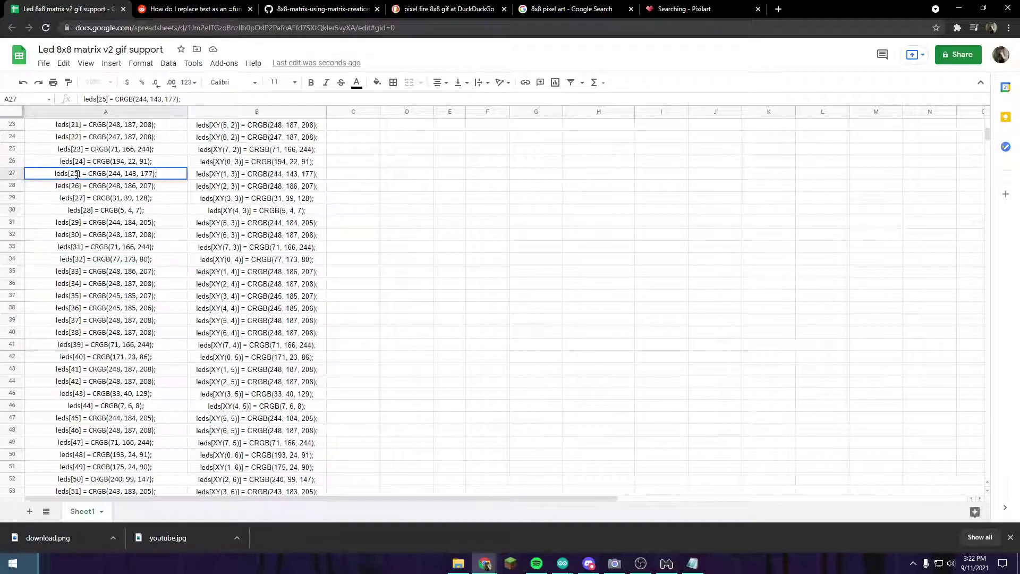
double_click(75, 174)
text(90)
key(Return)
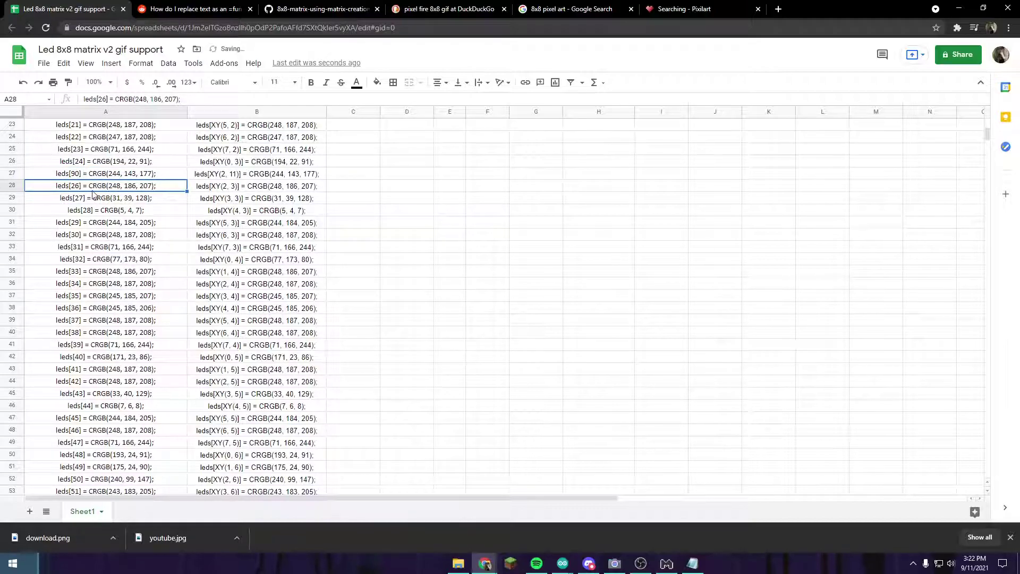
click(245, 163)
click(110, 177)
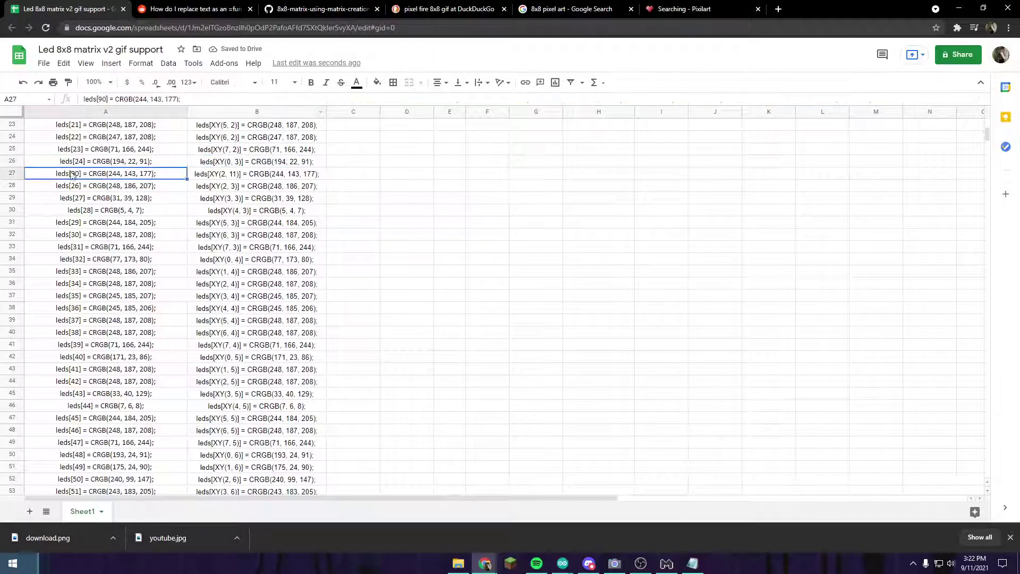
double_click(78, 174)
double_click(74, 173)
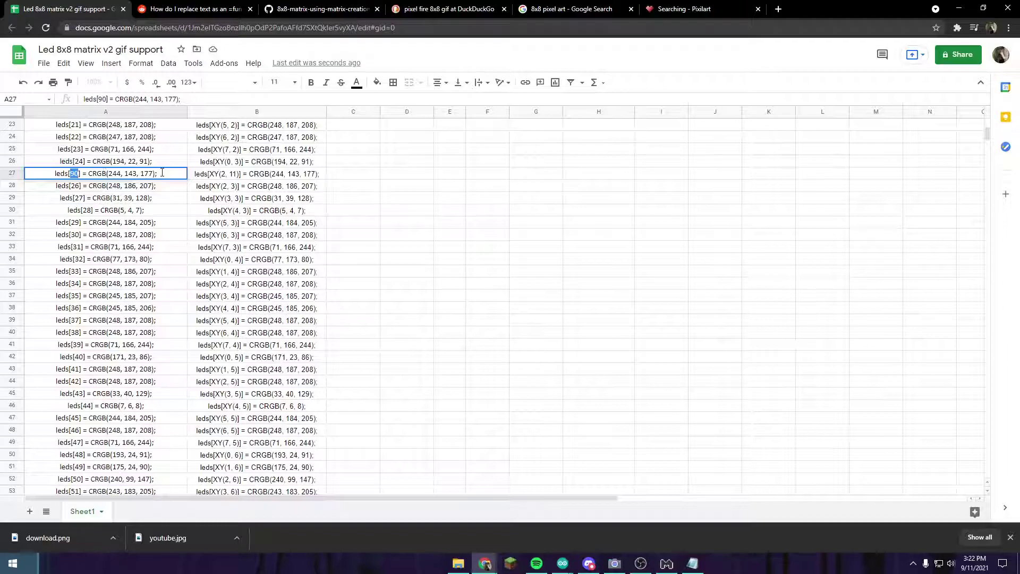
- Restore A27 to leds[25] and check the FastLED.show() row 66 formulas
text(25)
key(Return)
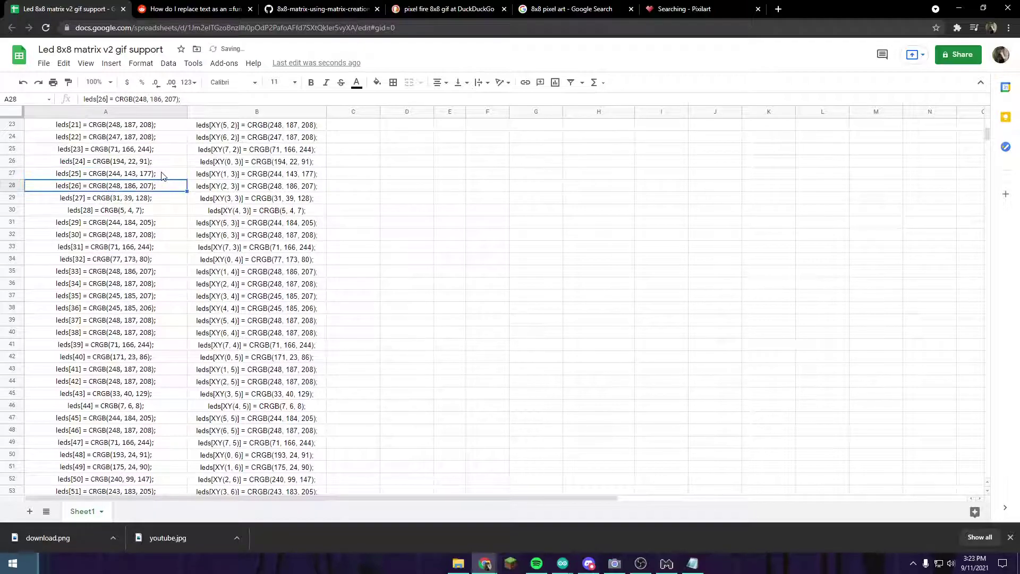
scroll(271, 187, down, 9)
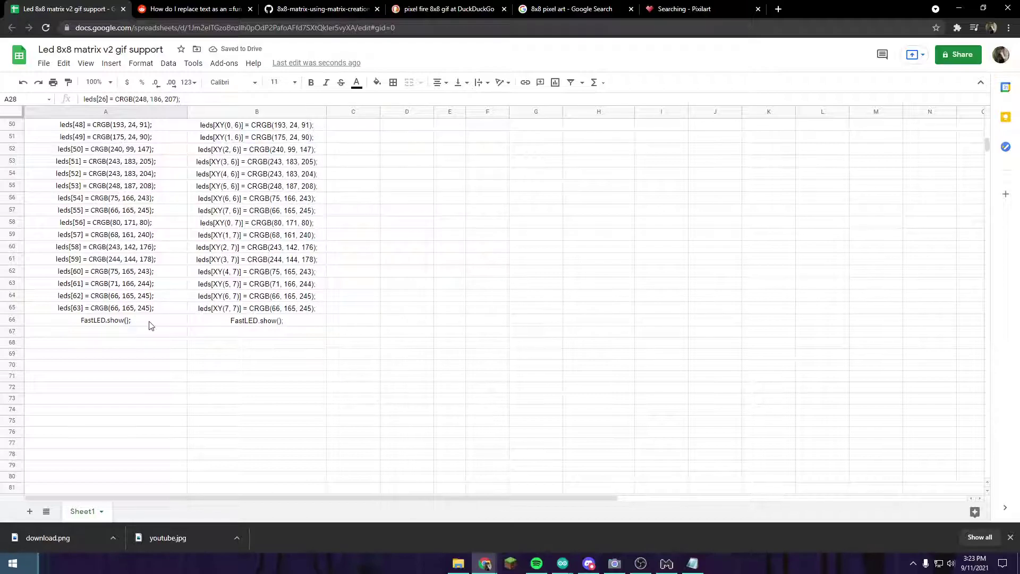
click(151, 324)
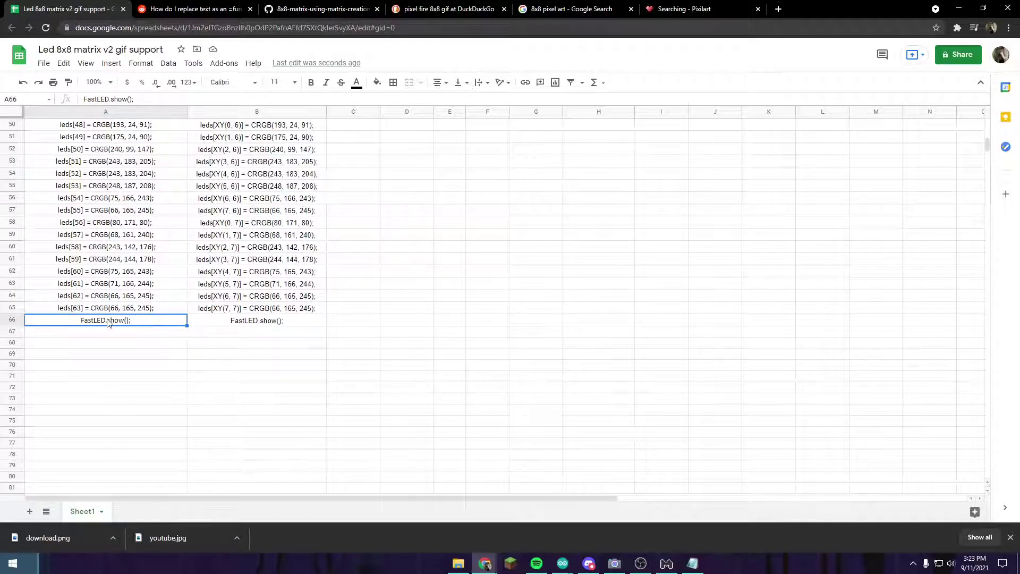
click(271, 322)
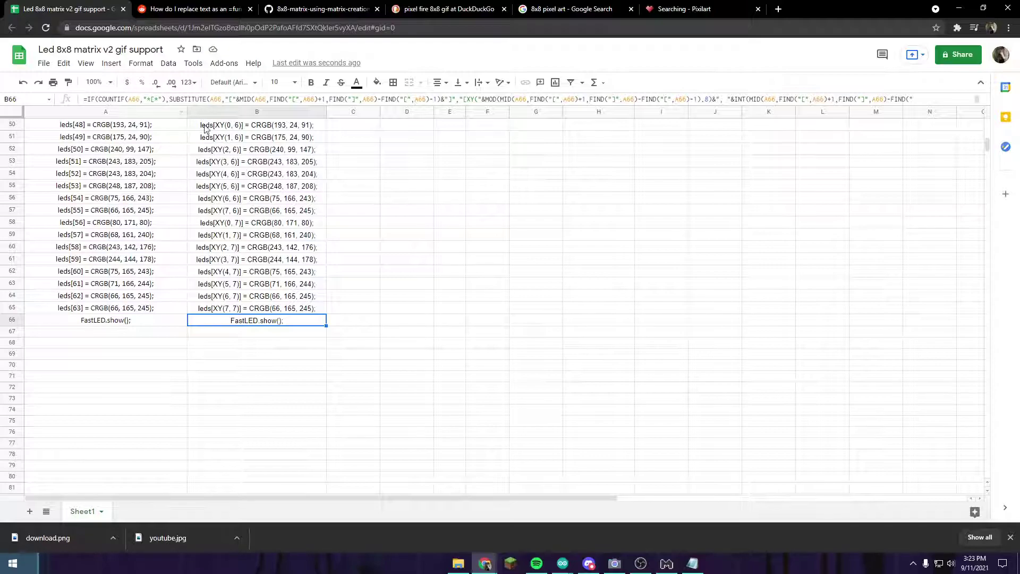
scroll(255, 337, up, 12)
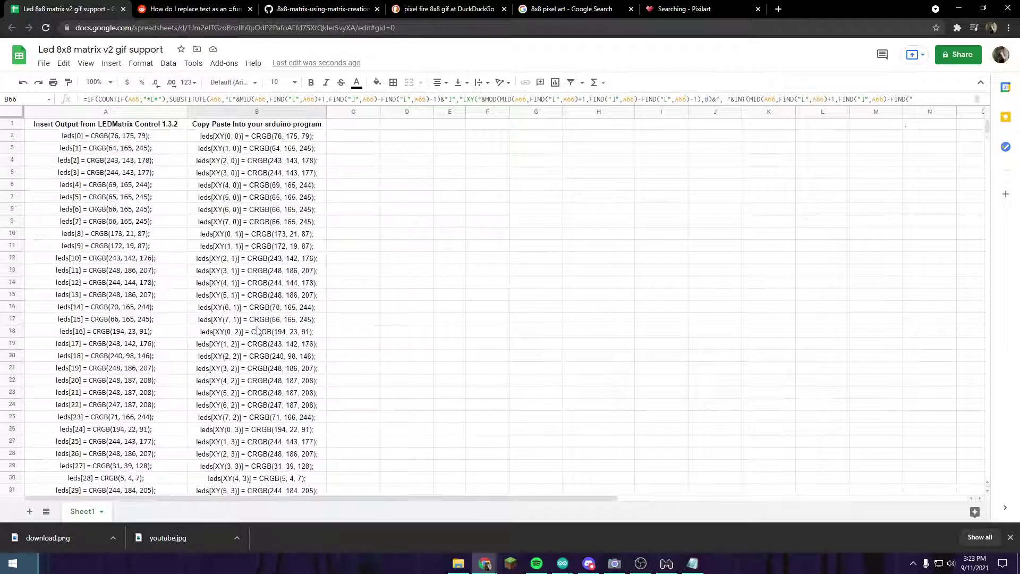
click(197, 8)
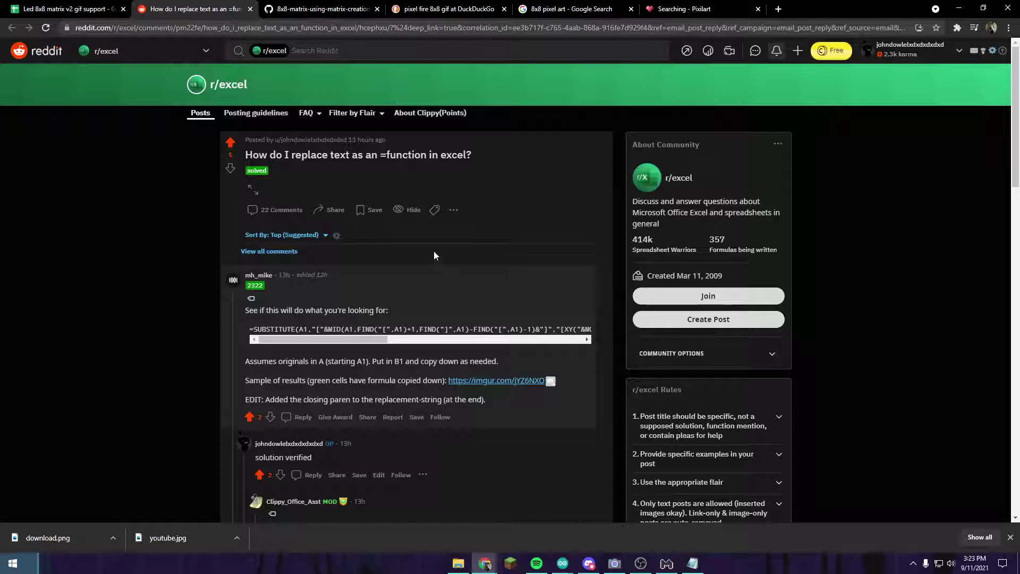
click(58, 5)
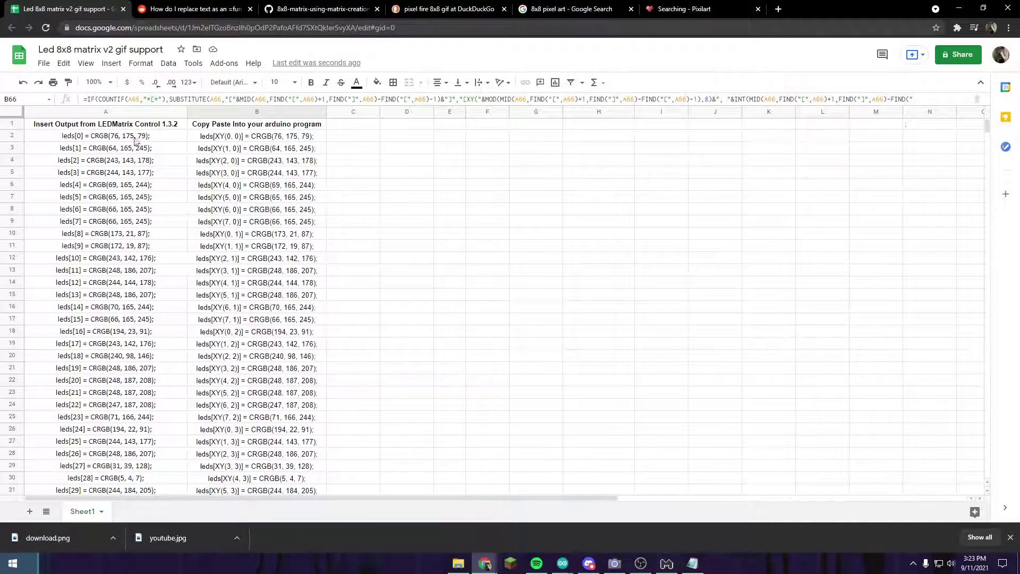
- Copy the converted FastLED lines in B2:B66 and bring up the matrix_tests sketch
drag(253, 139, 271, 411)
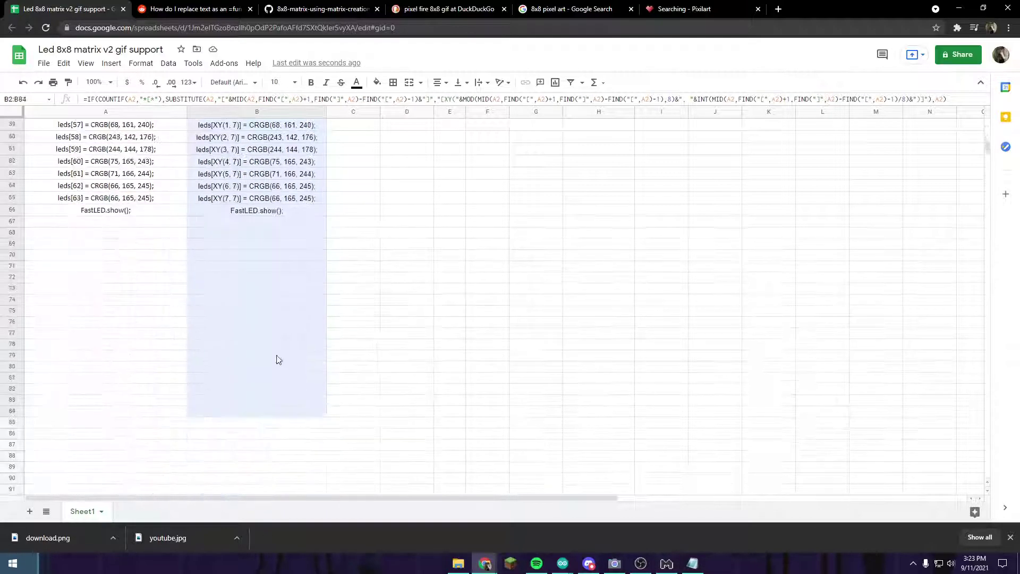
drag(276, 360, 270, 210)
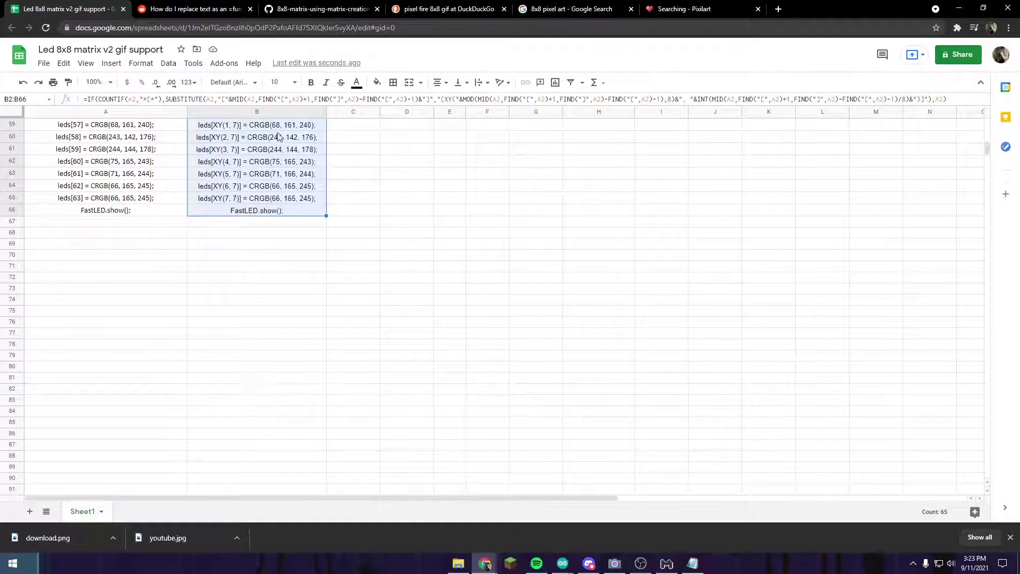
scroll(319, 200, up, 15)
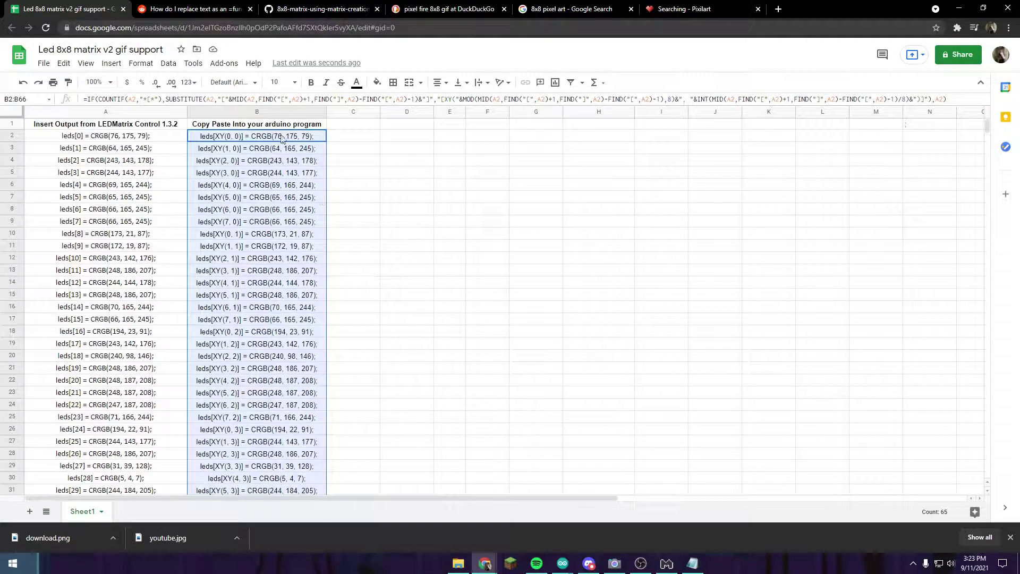
scroll(321, 289, down, 12)
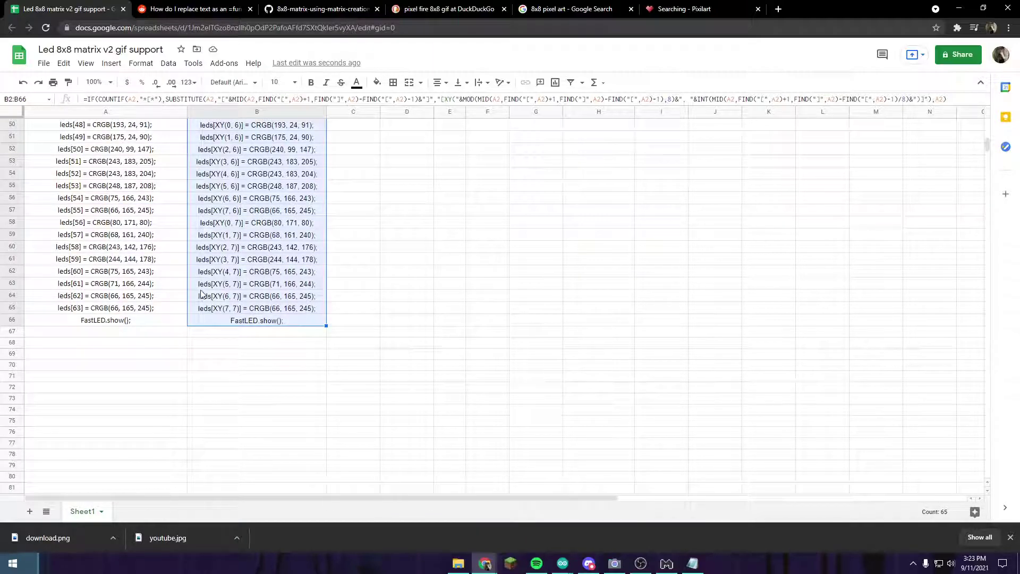
key(ctrl+c)
mouse_move(563, 563)
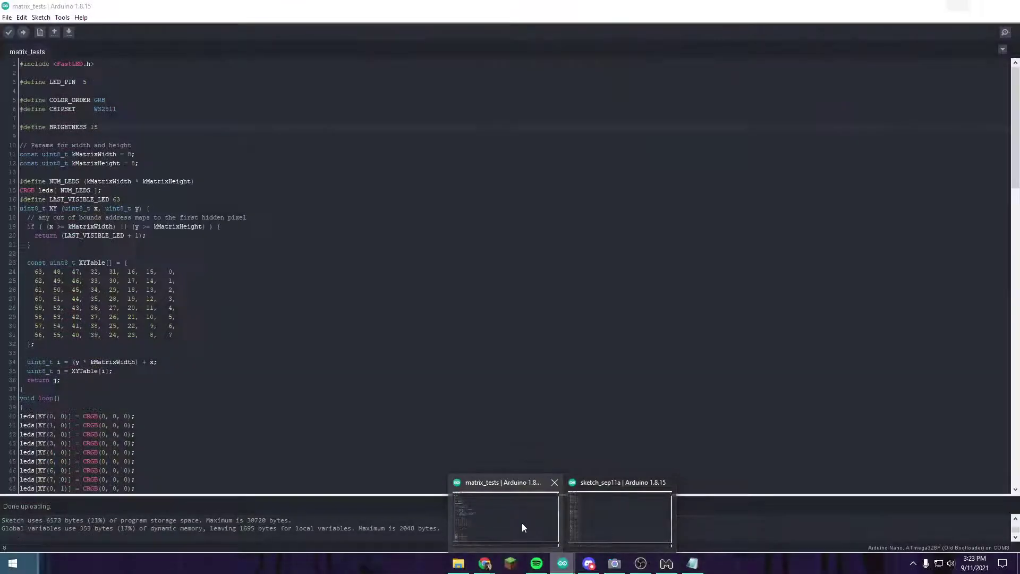
click(522, 523)
- Replace the old frame code from line 40 onward with the copied Kirby pixel colour lines
scroll(258, 363, down, 8)
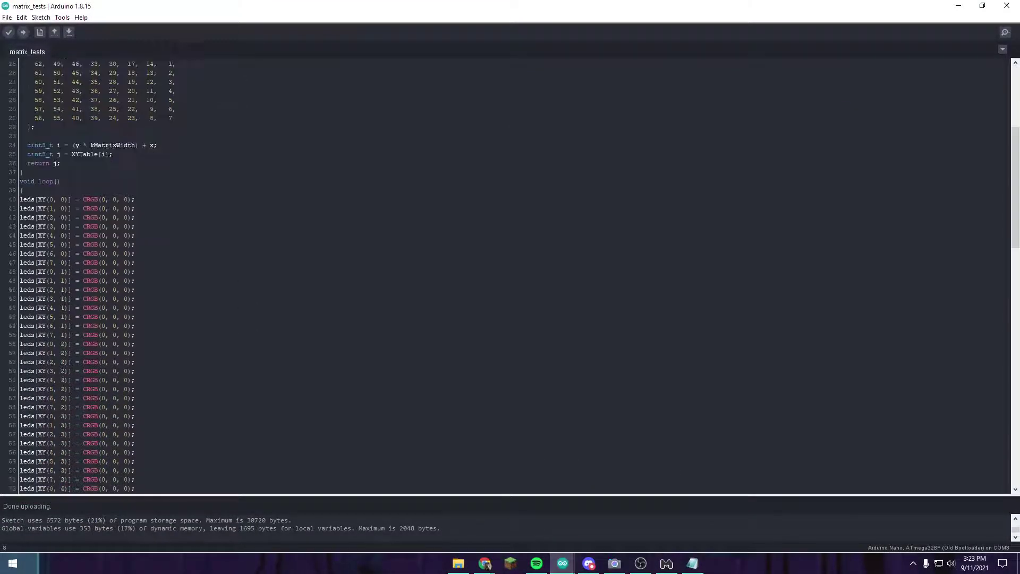
drag(20, 199, 127, 429)
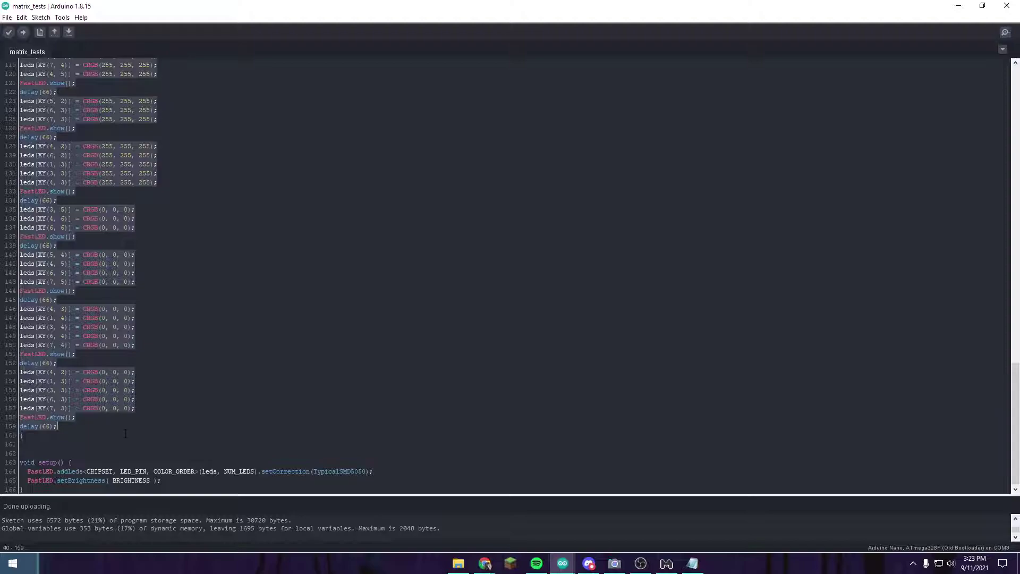
key(BackSpace)
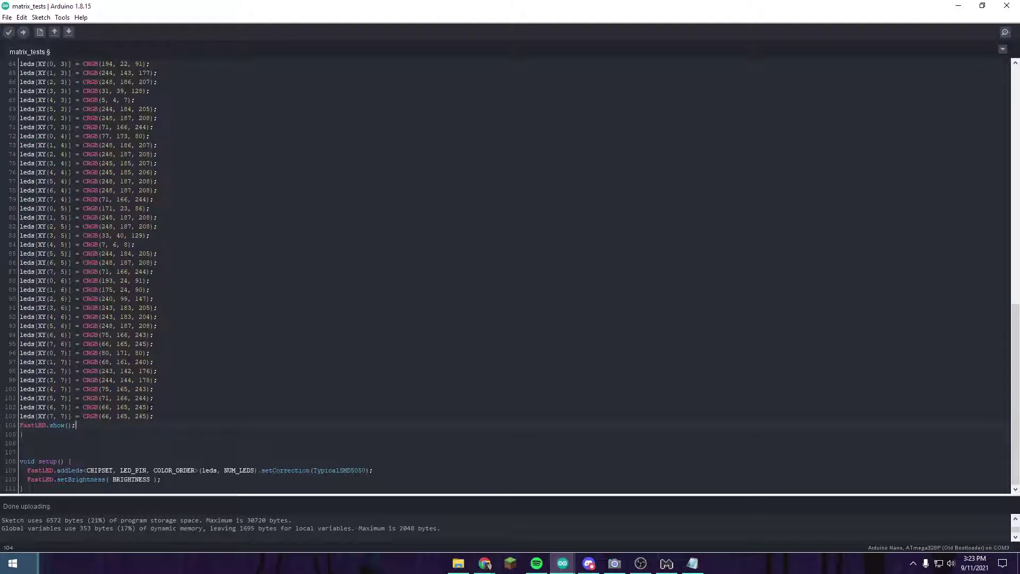
- Try uploading the sketch, which fails with COM3 access denied, and check the board settings
click(23, 31)
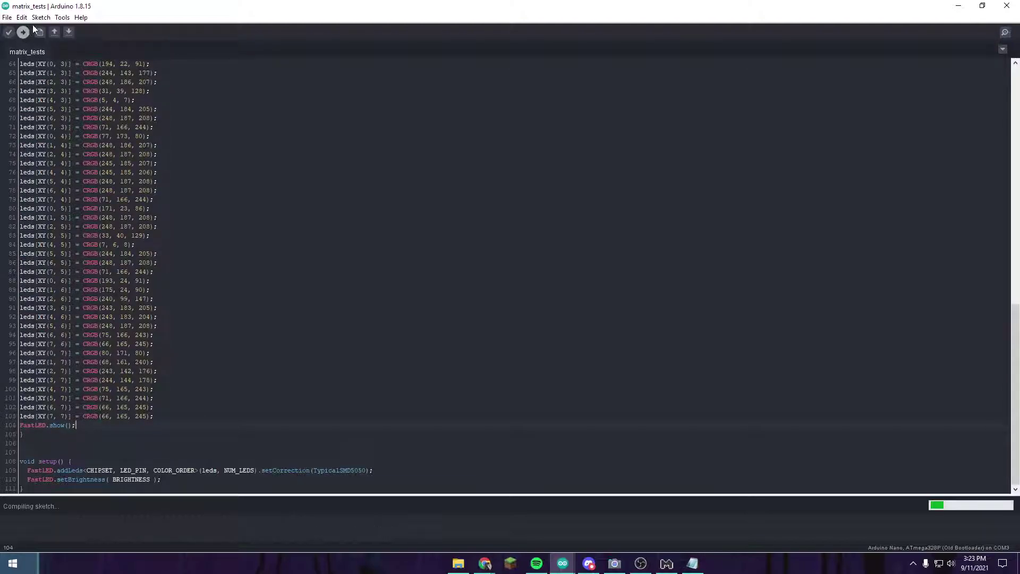
click(62, 17)
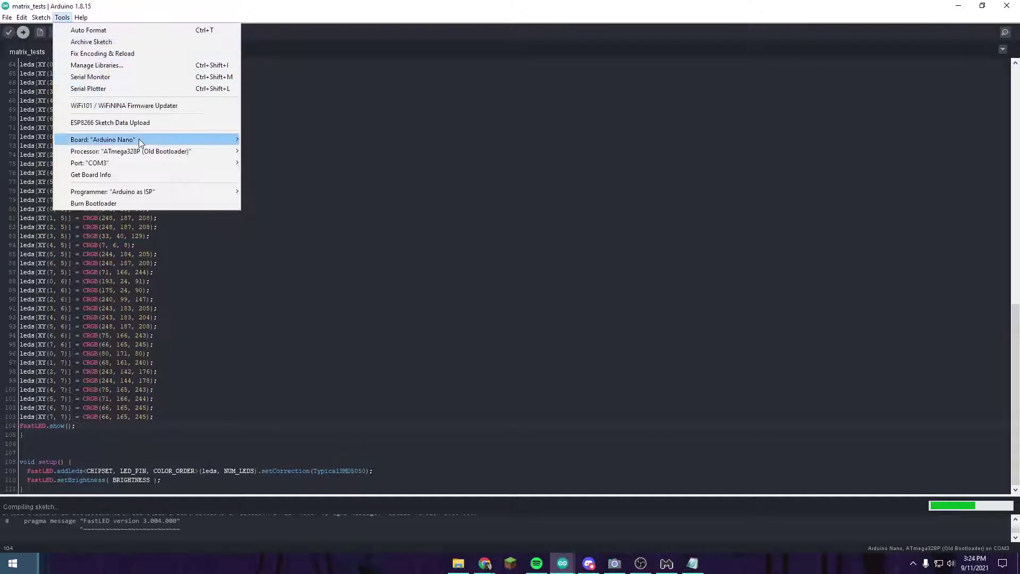
click(314, 278)
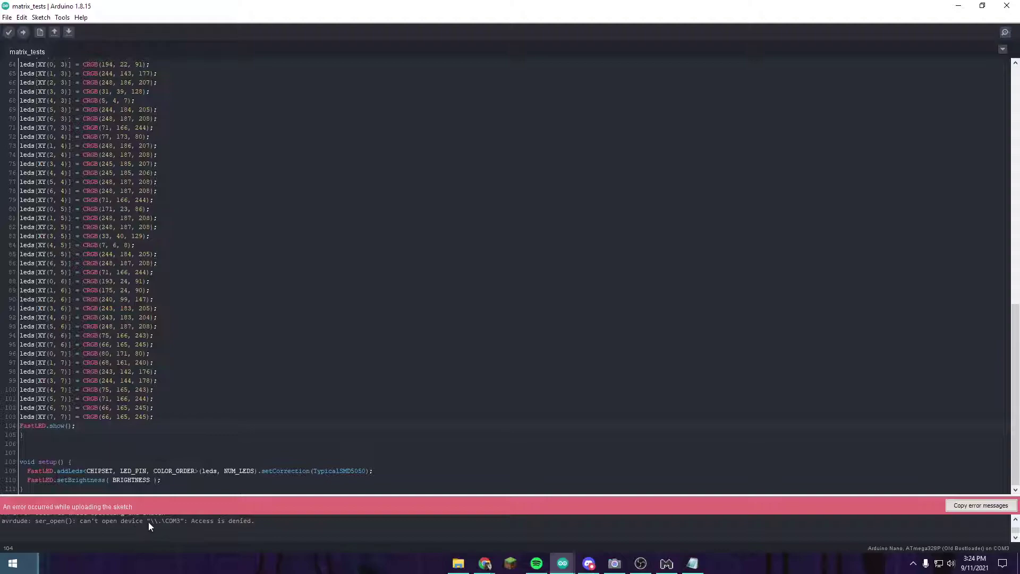
scroll(148, 522, up, 1)
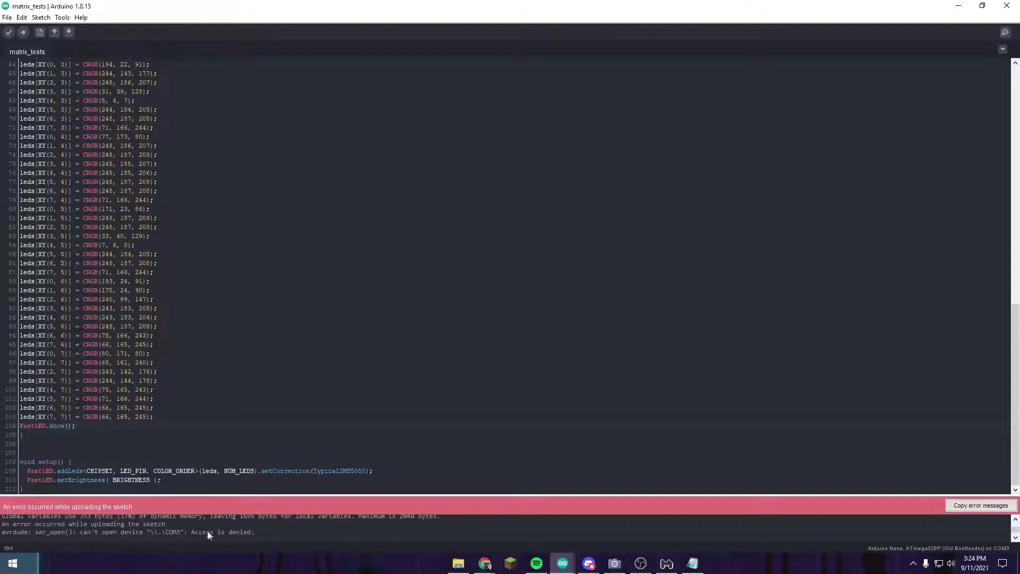
- Check LED Matrix Control's serial port settings for COM3, then close it to free the port
click(667, 563)
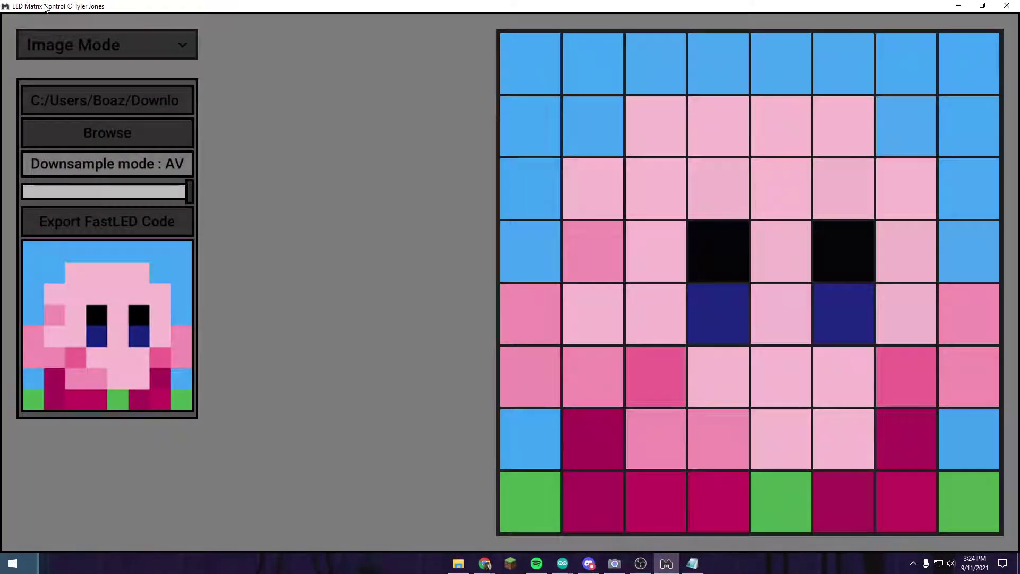
click(133, 49)
click(148, 186)
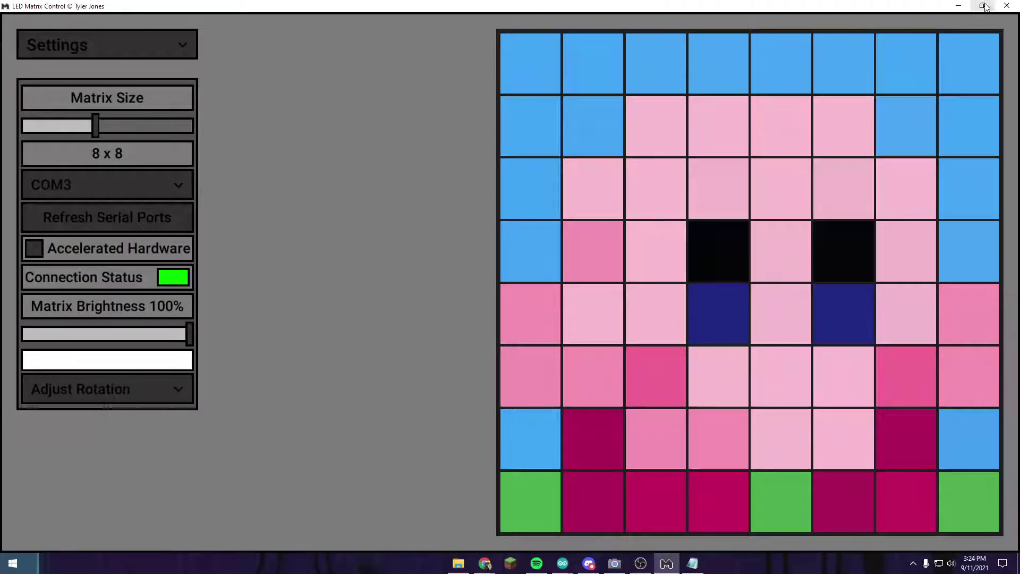
click(1007, 6)
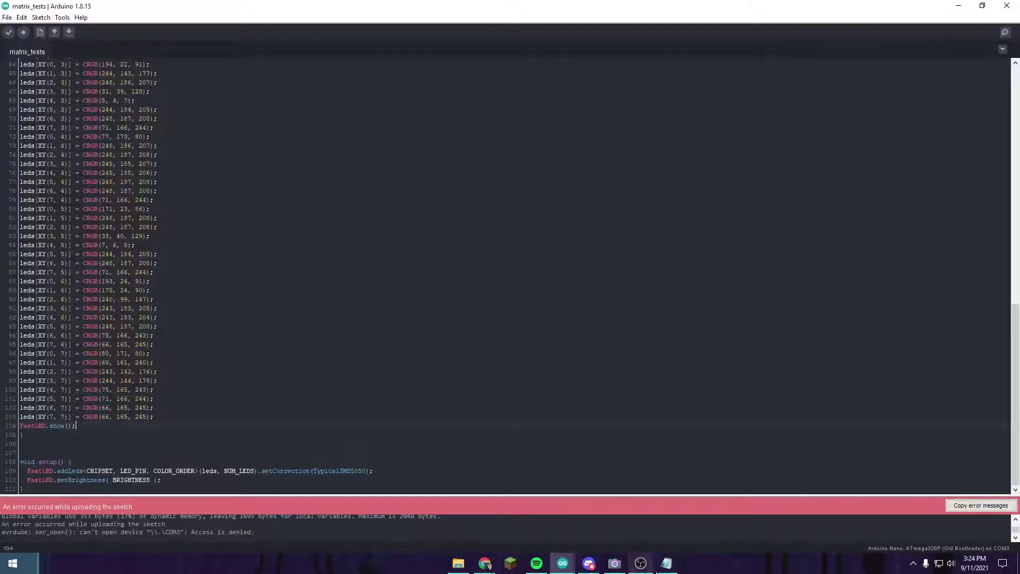
- Re-upload the Kirby sketch to the board successfully, then minimize the Arduino IDE
click(23, 31)
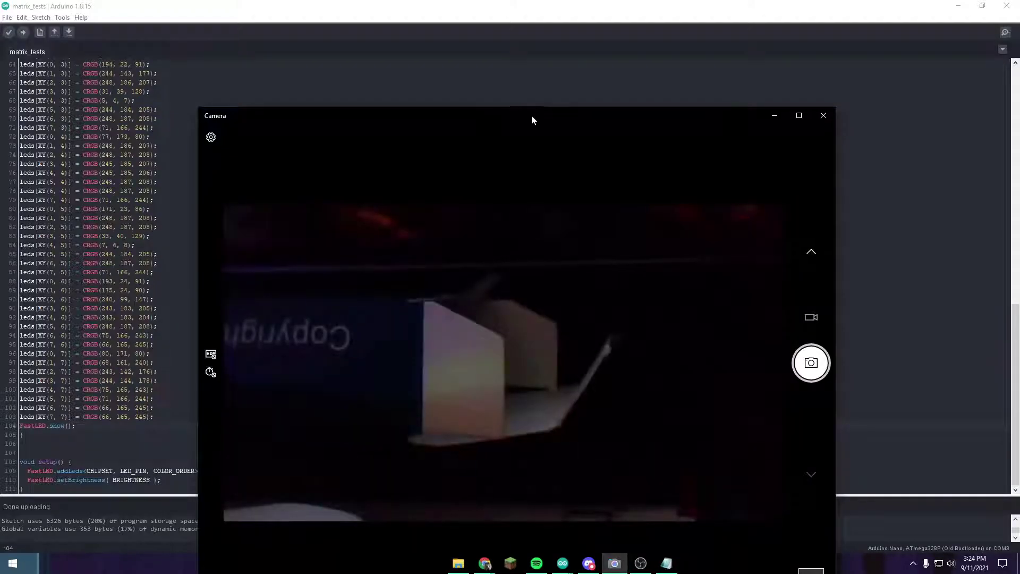
click(775, 115)
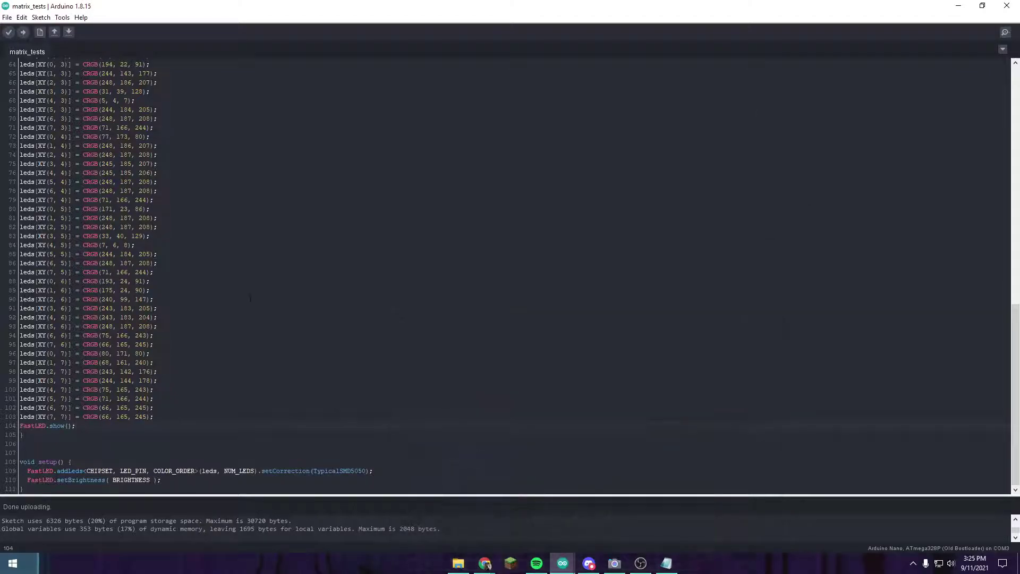
scroll(291, 377, up, 20)
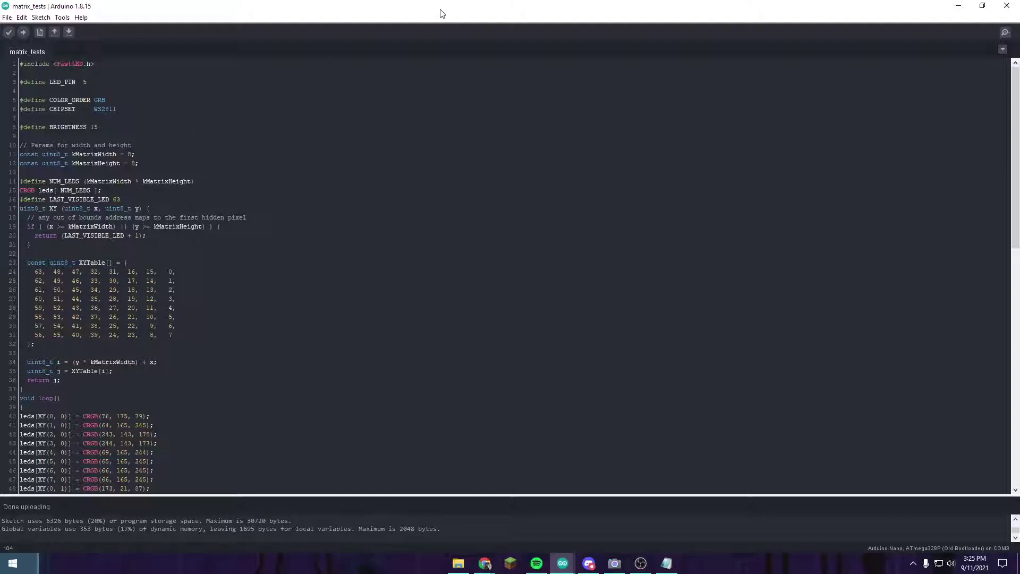
click(955, 6)
- Look through the GitHub README, 8x8 pixel art and pixel fire GIF result tabs
click(336, 7)
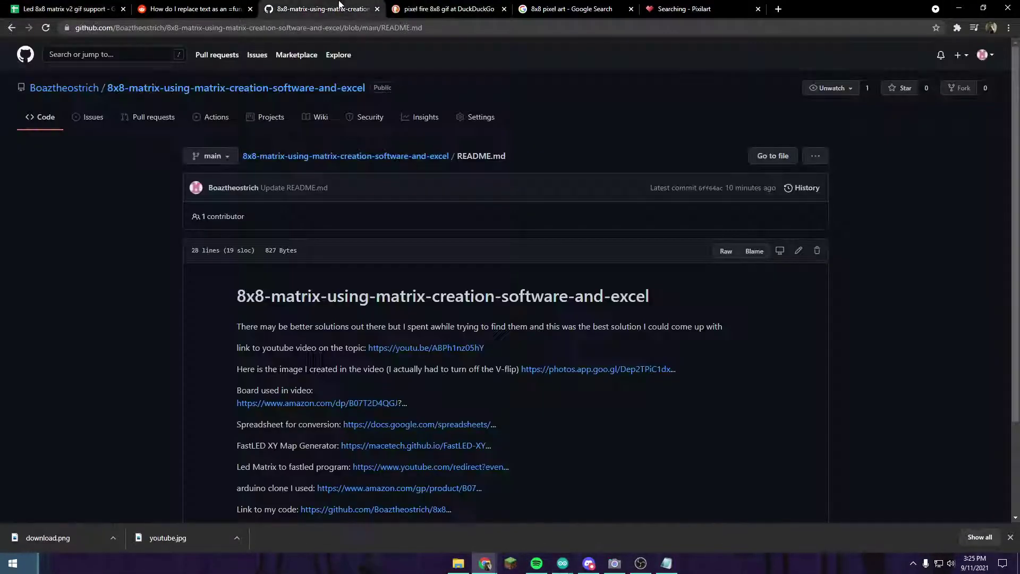
click(454, 7)
click(516, 6)
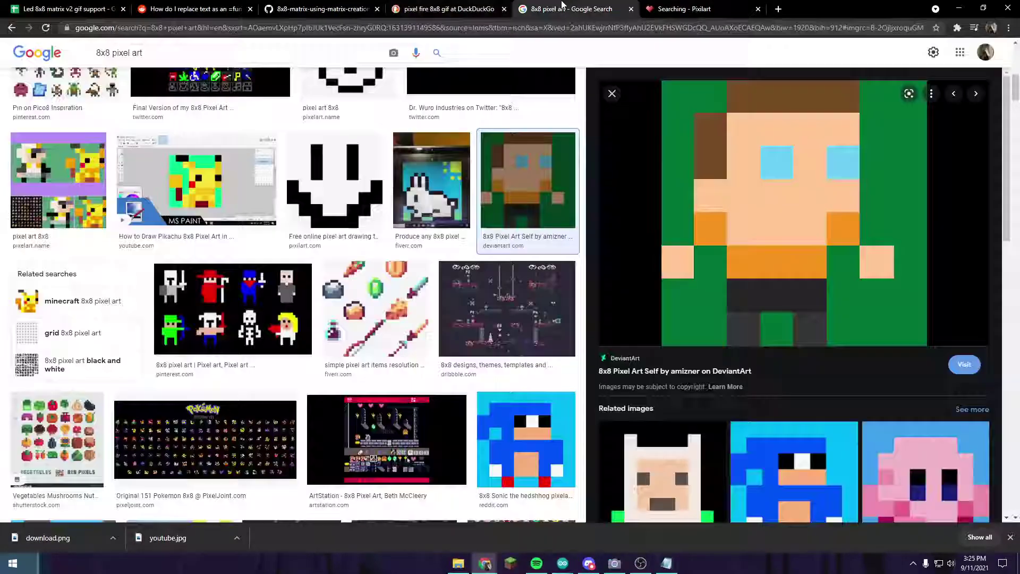
scroll(292, 292, up, 8)
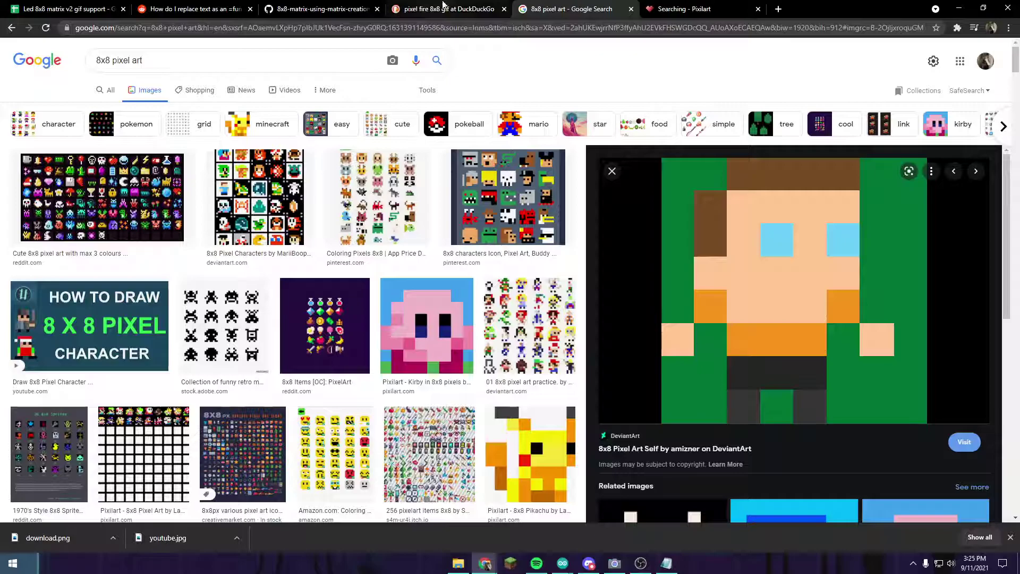
click(444, 6)
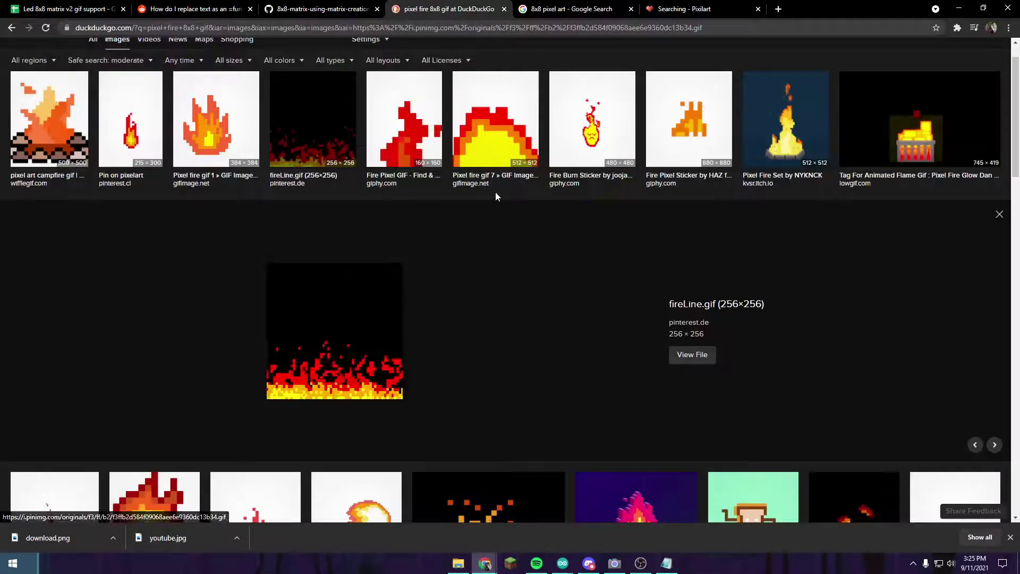
- Save the fireLine.gif preview to Downloads as download (2).gif
right_click(371, 326)
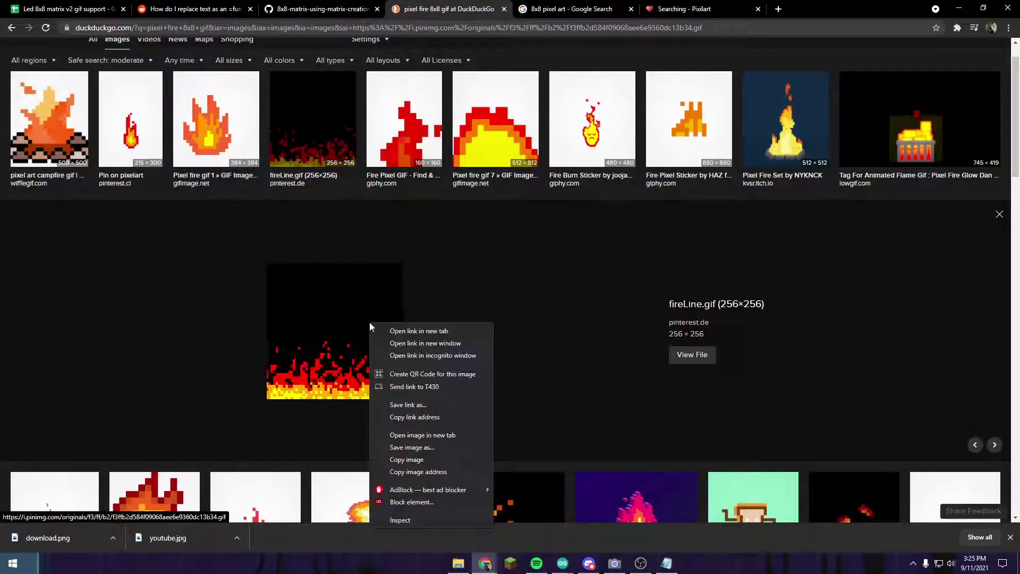
click(438, 448)
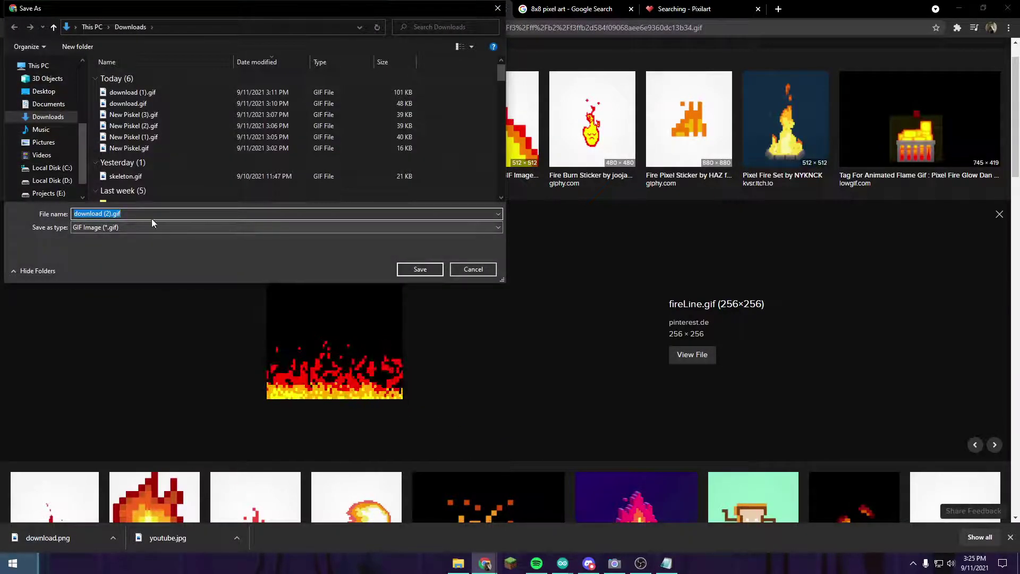
click(422, 269)
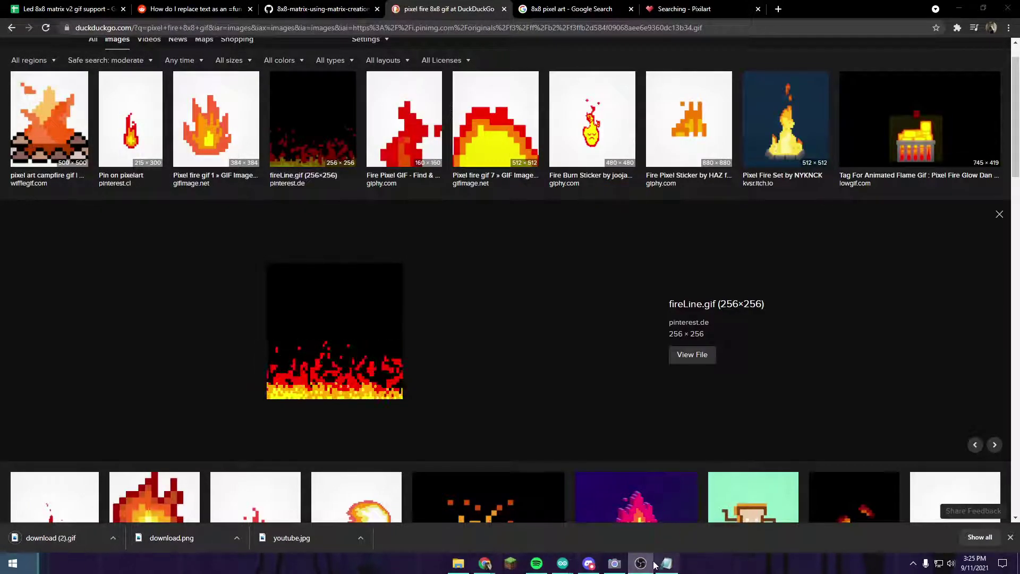
- Launch the LED Matrix Control .exe from the LEDMatrixControl1.3.2 folder in Downloads
click(457, 563)
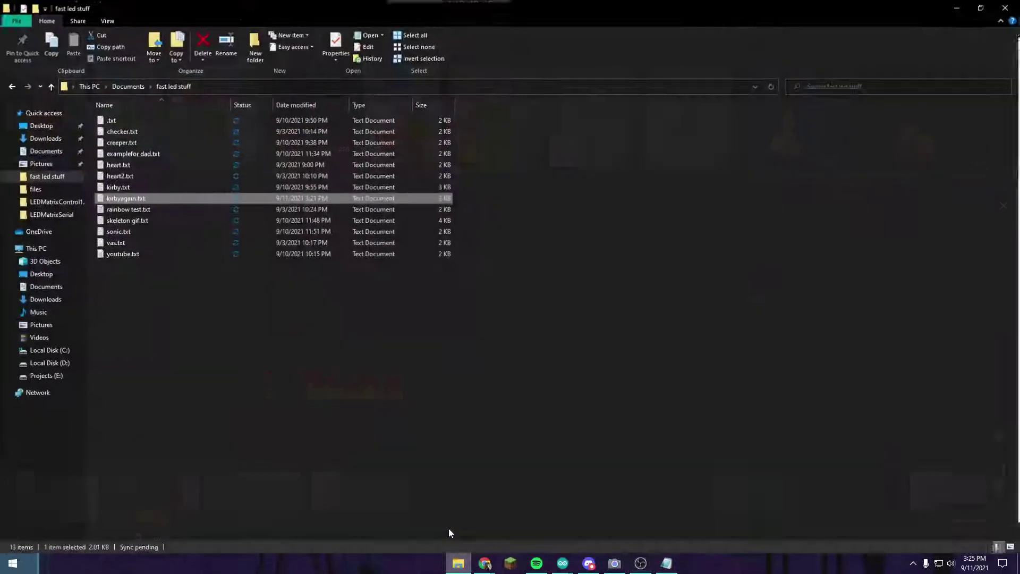
click(30, 302)
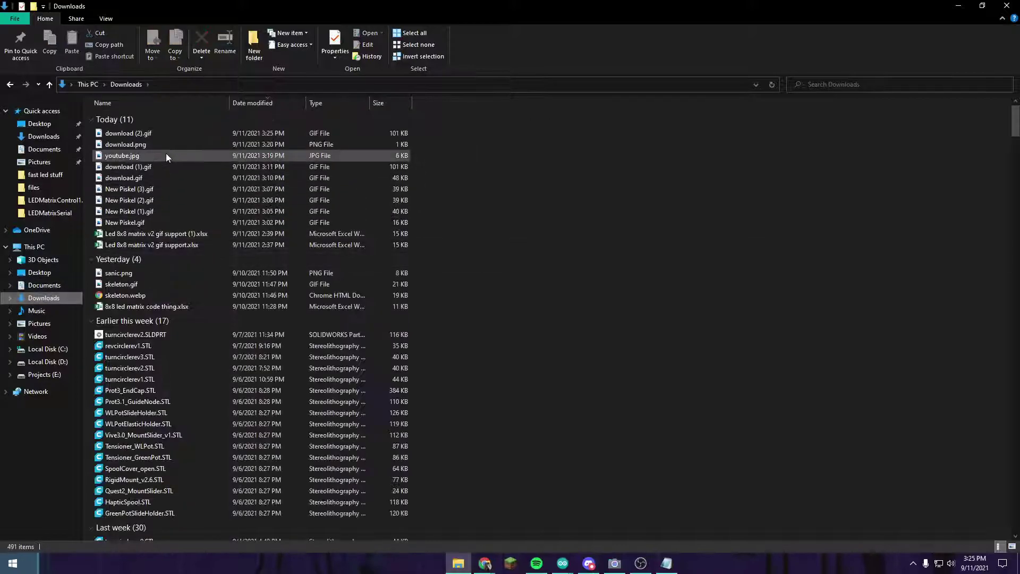
scroll(174, 311, down, 10)
scroll(174, 311, down, 5)
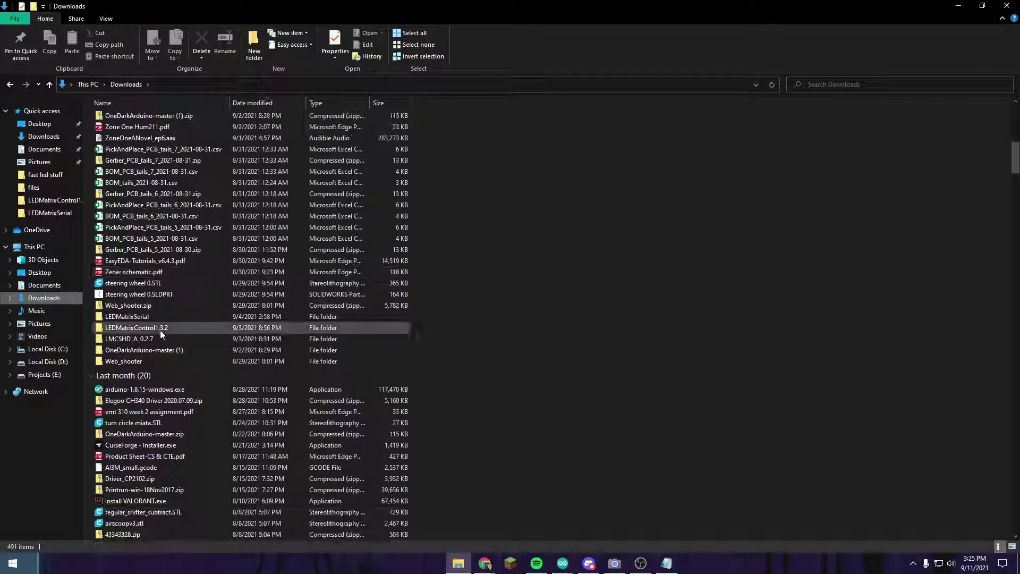
double_click(161, 330)
double_click(190, 141)
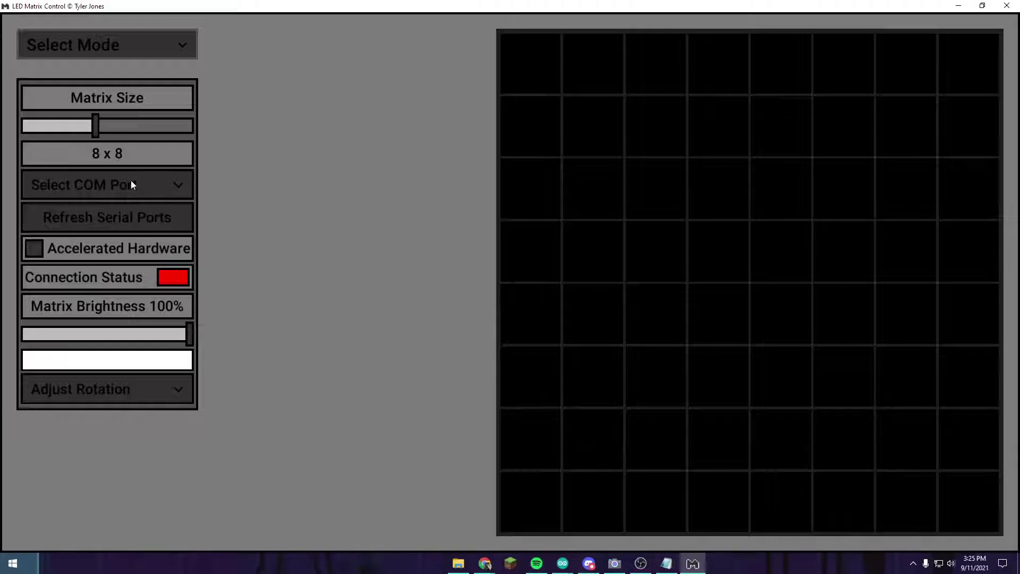
- Connect to the matrix on COM3 and switch to Animation Mode
click(130, 180)
click(138, 236)
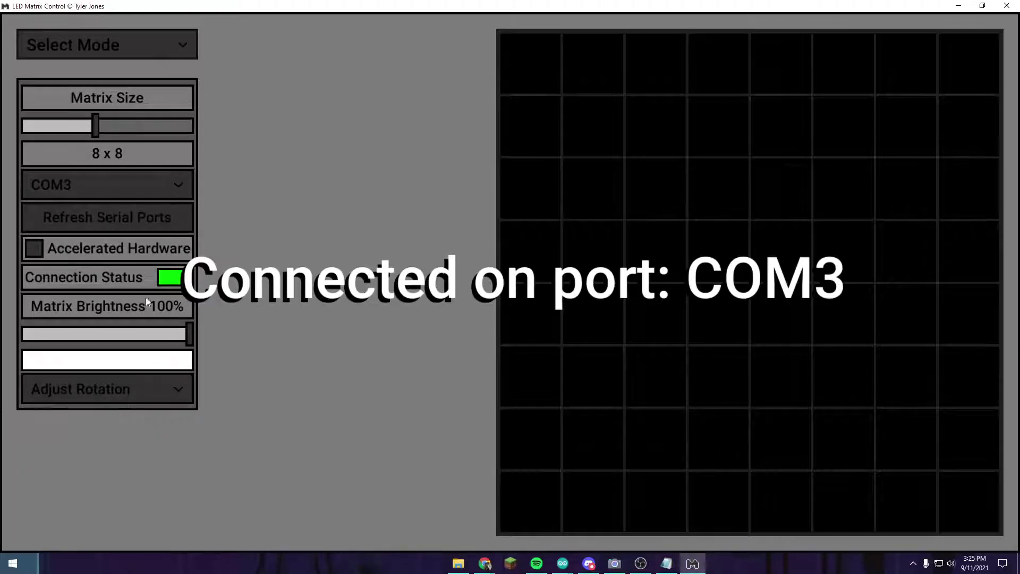
click(174, 39)
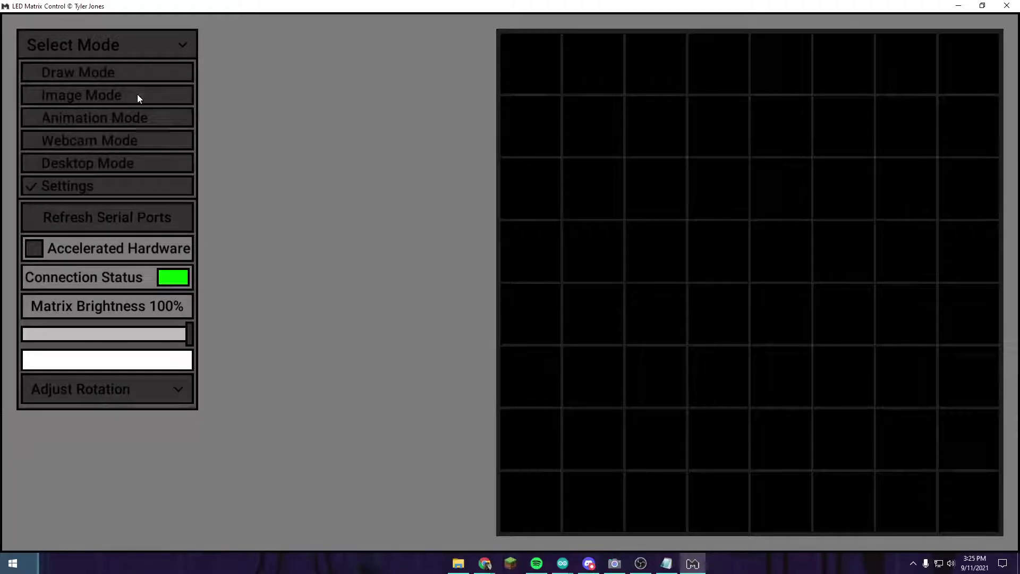
click(97, 116)
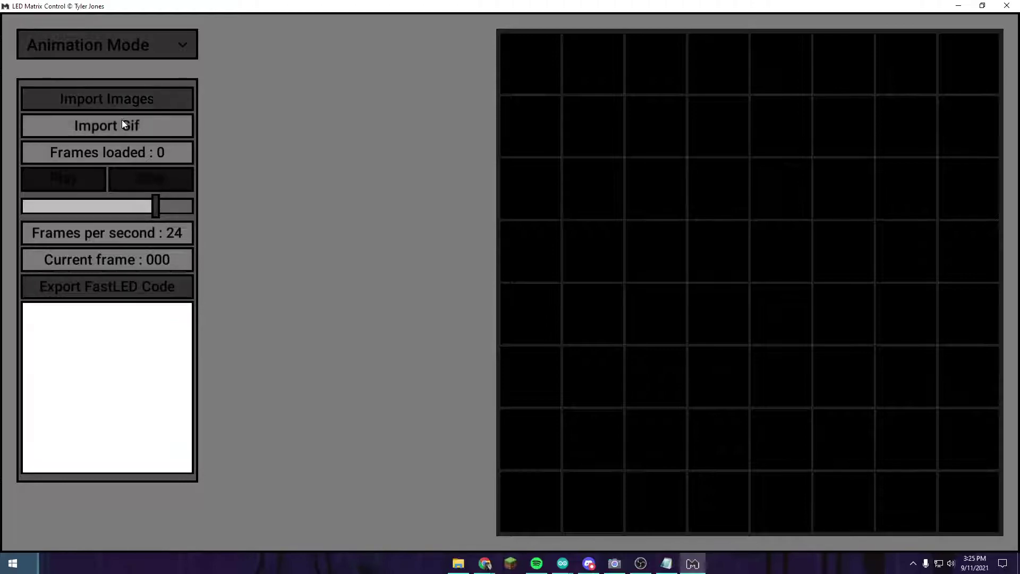
- Import skeleton.gif from Downloads as the animation
click(123, 122)
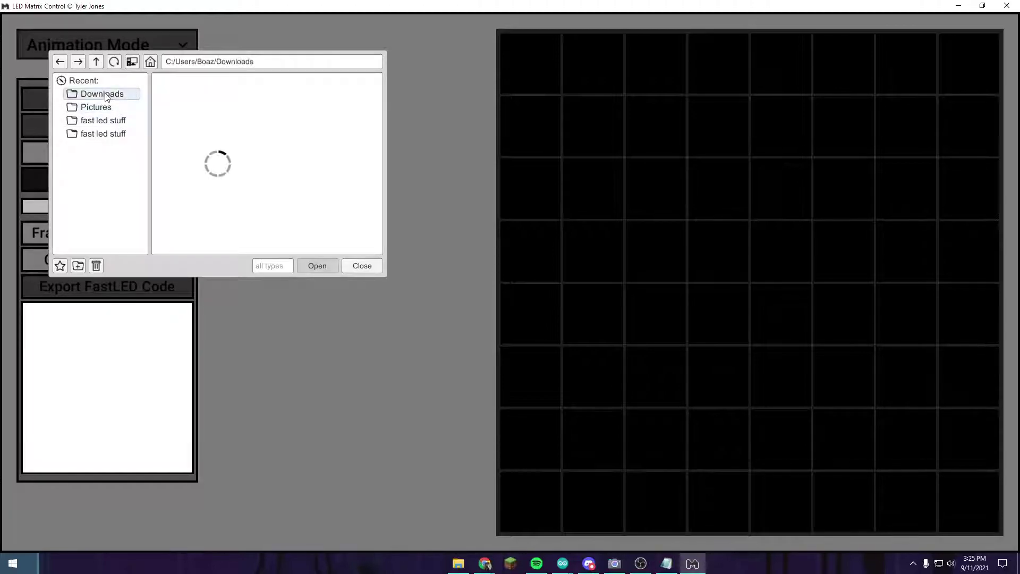
drag(379, 95, 392, 257)
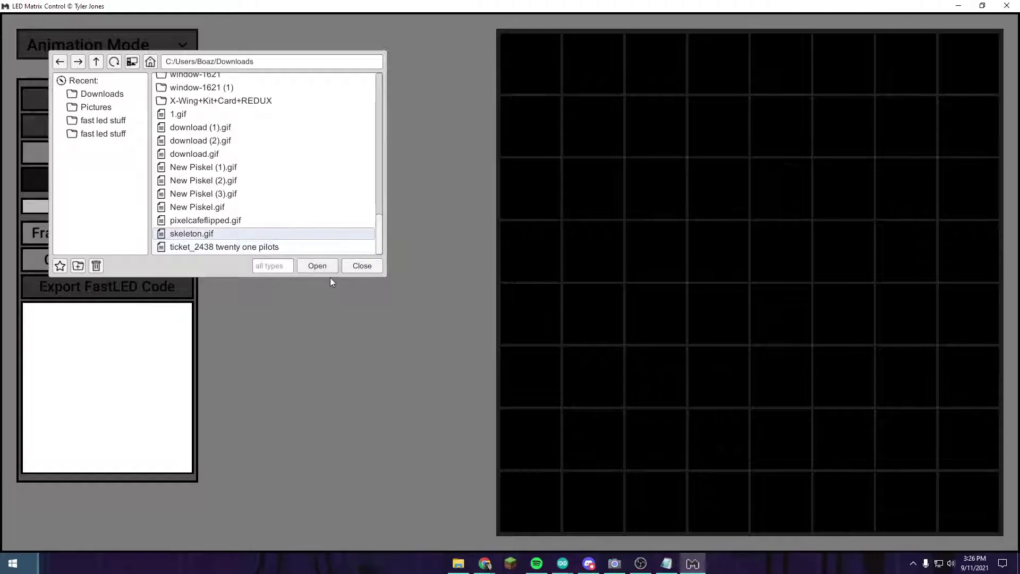
click(324, 269)
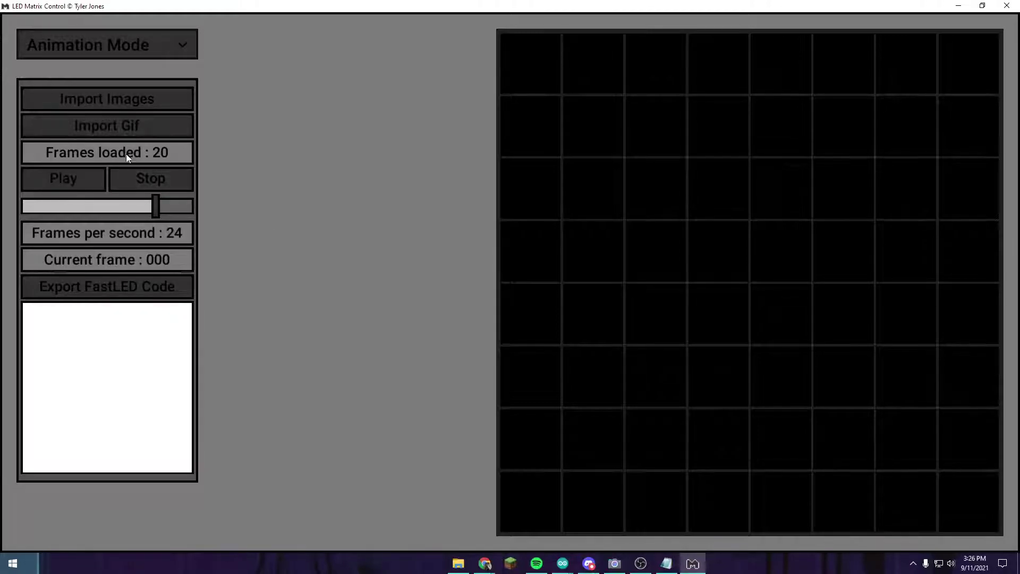
- Slow the skeleton animation playback from 24 to 14 frames per second
click(80, 178)
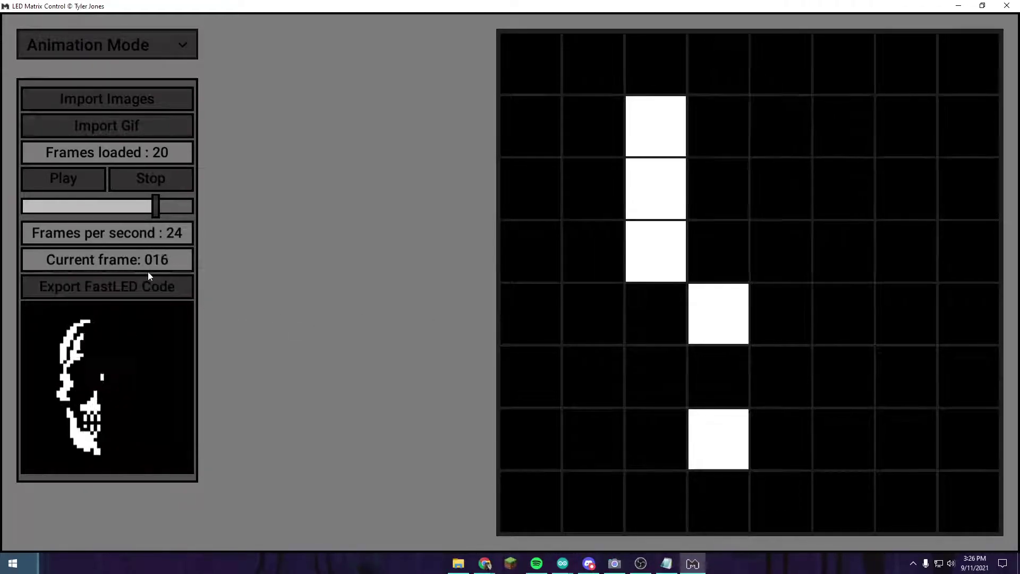
drag(156, 210, 98, 225)
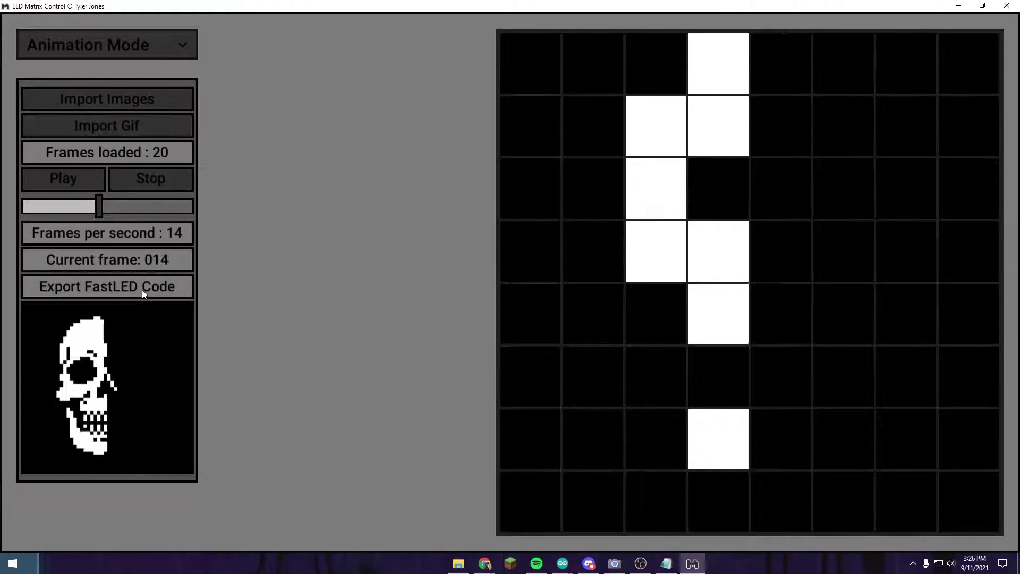
- Export the animation's FastLED code as 'sleleton example' in the fast led stuff folder
click(142, 289)
click(122, 121)
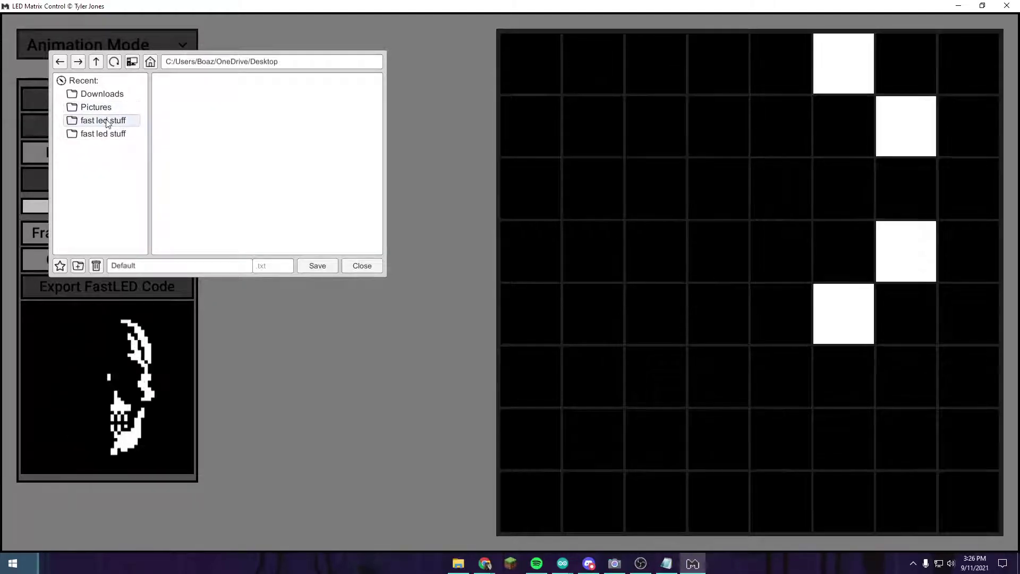
click(174, 266)
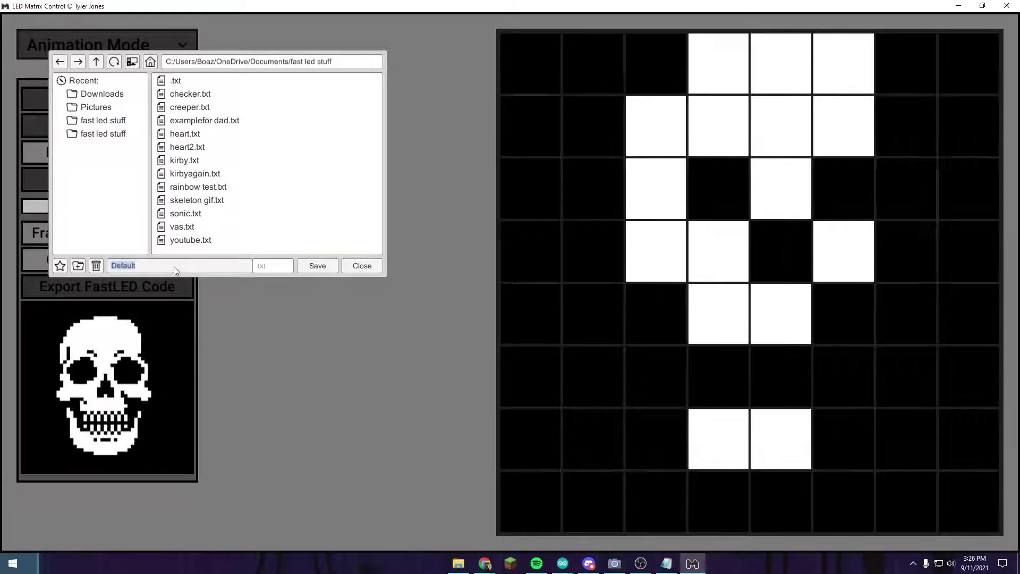
text(sleleton)
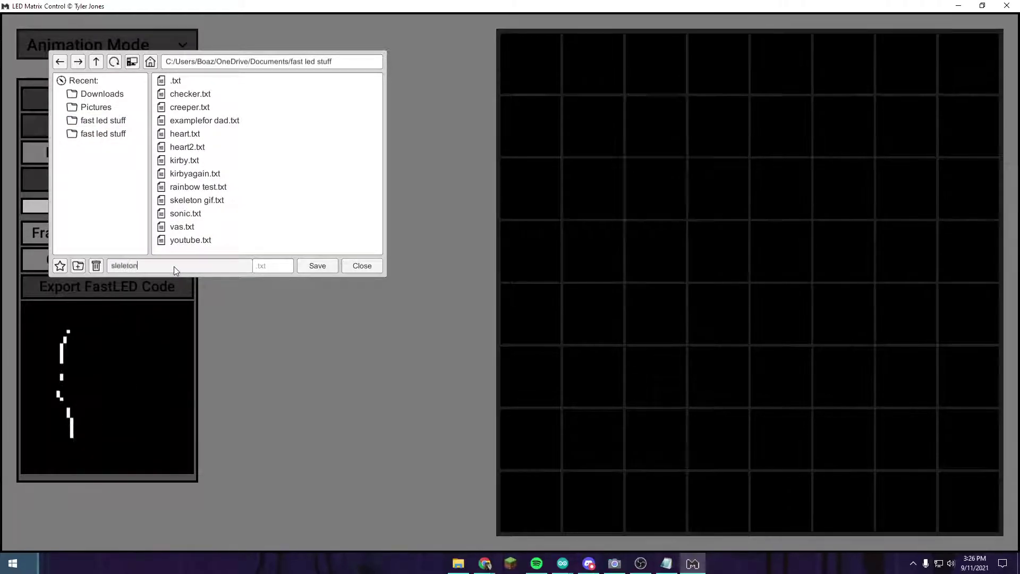
text( example)
key(Return)
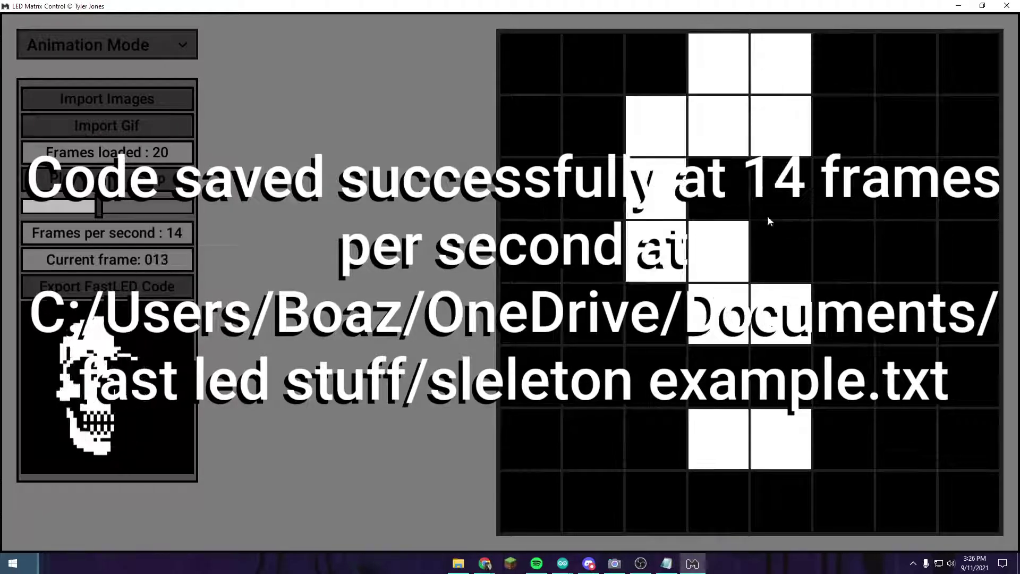
- Open sleleton example.txt from fast led stuff in Notepad, select all its code, then minimize Notepad
key(alt+Tab)
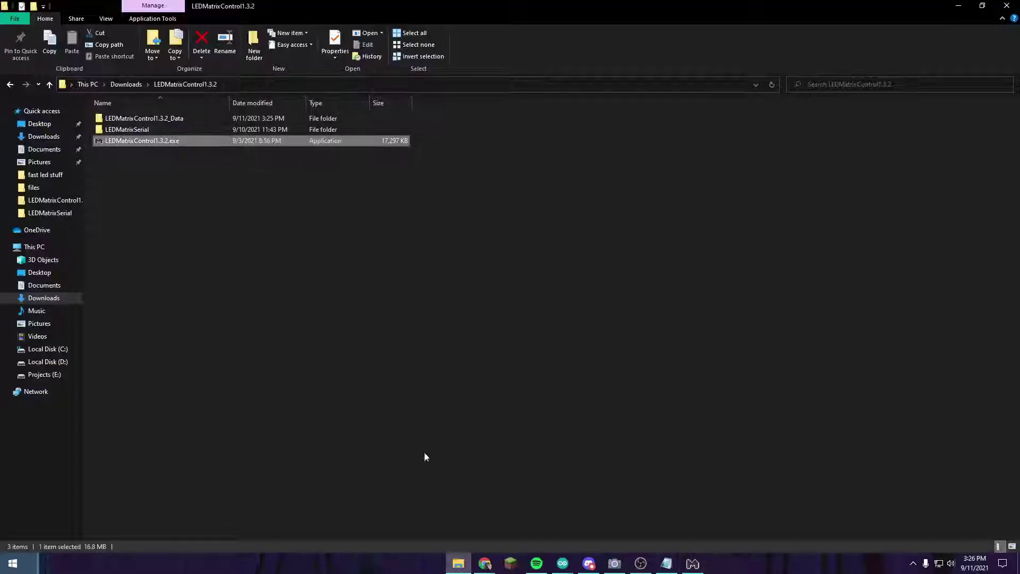
click(40, 176)
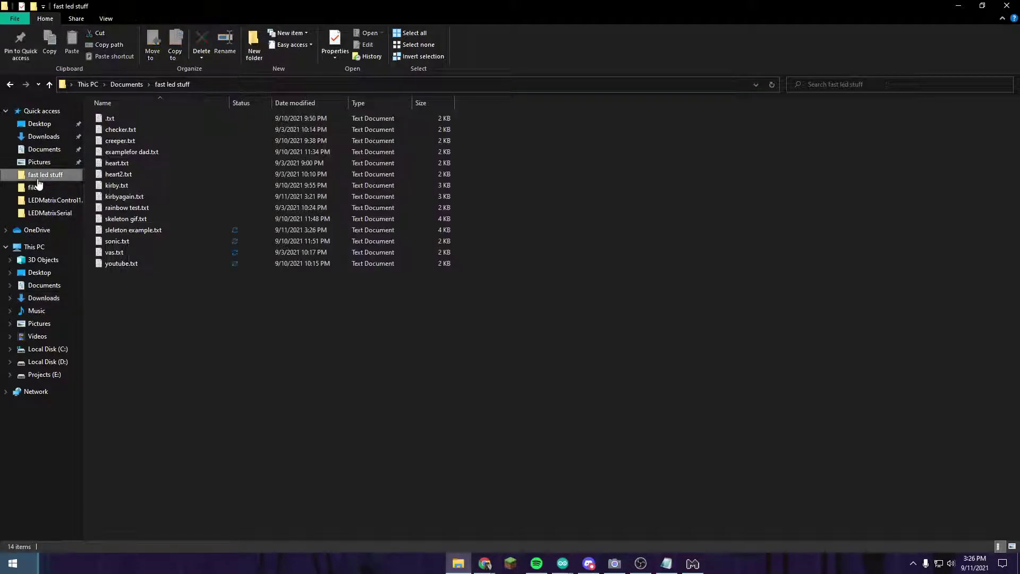
double_click(148, 234)
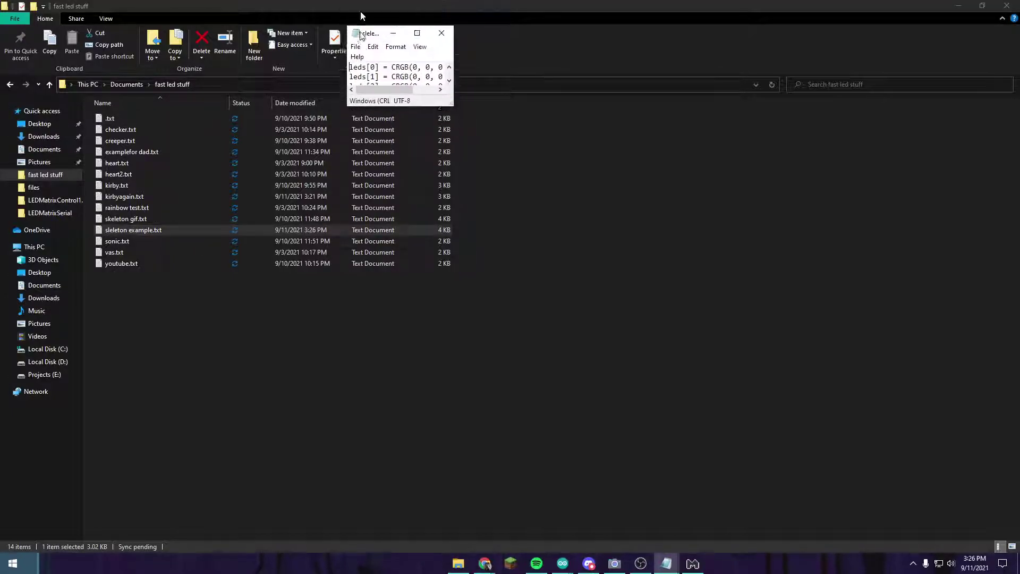
double_click(360, 11)
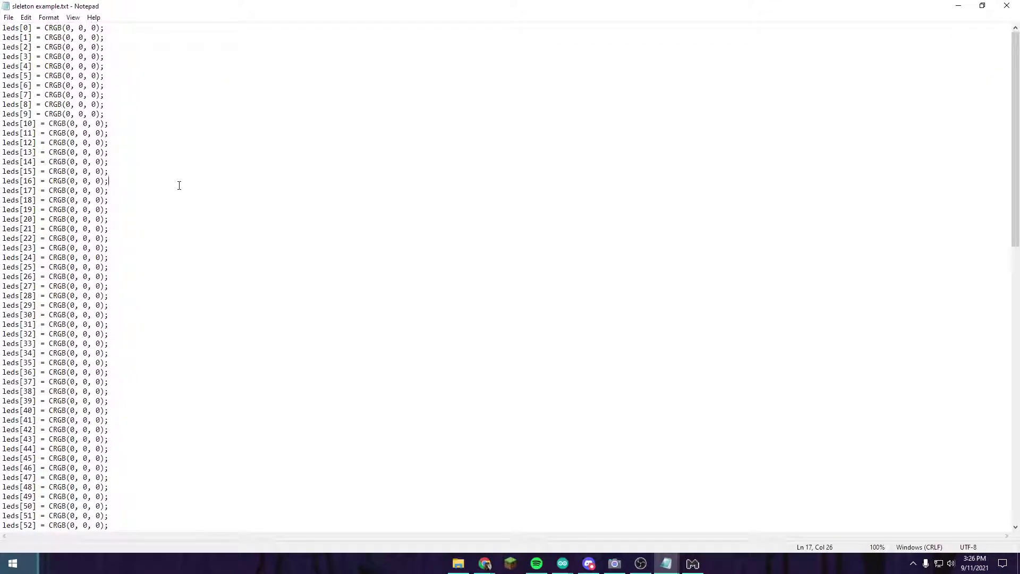
key(ctrl+a)
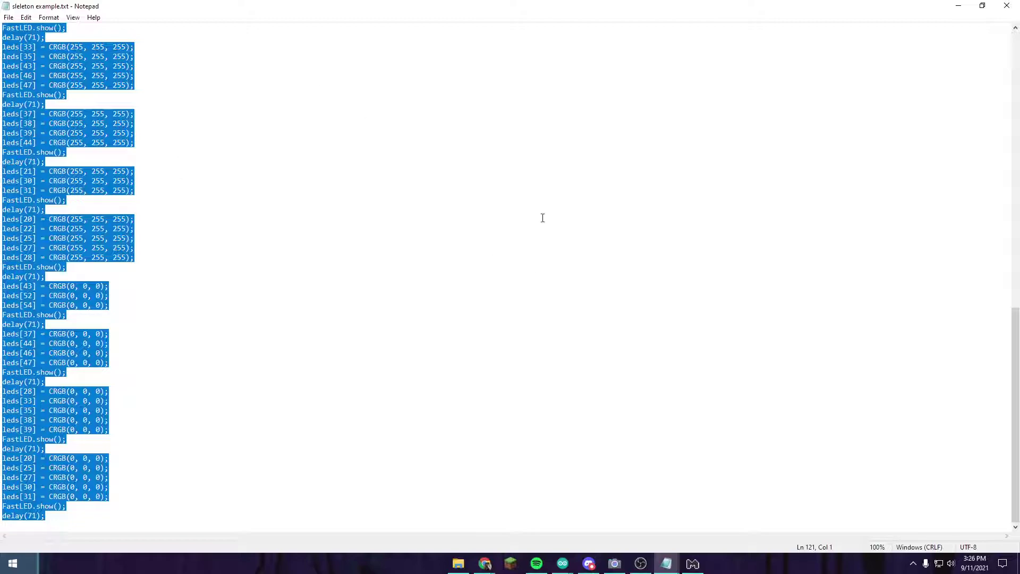
click(958, 6)
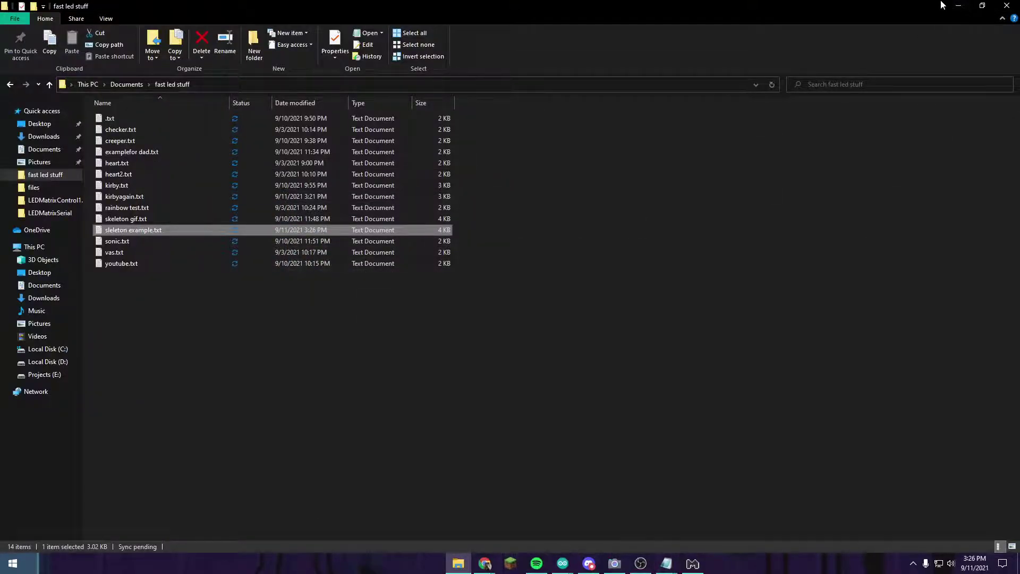
- Close LED Matrix Control from its taskbar menu
click(959, 6)
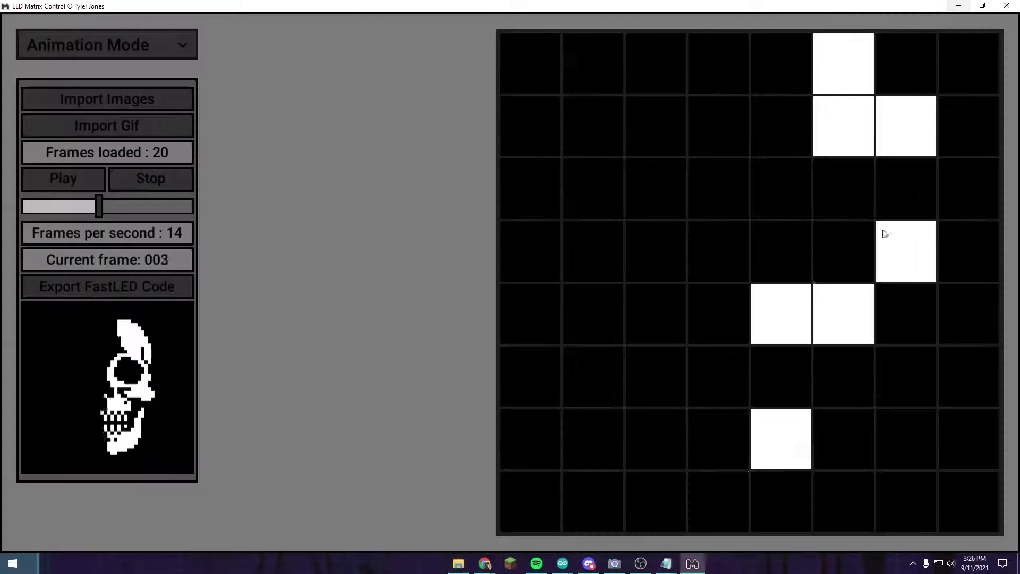
right_click(693, 568)
click(692, 543)
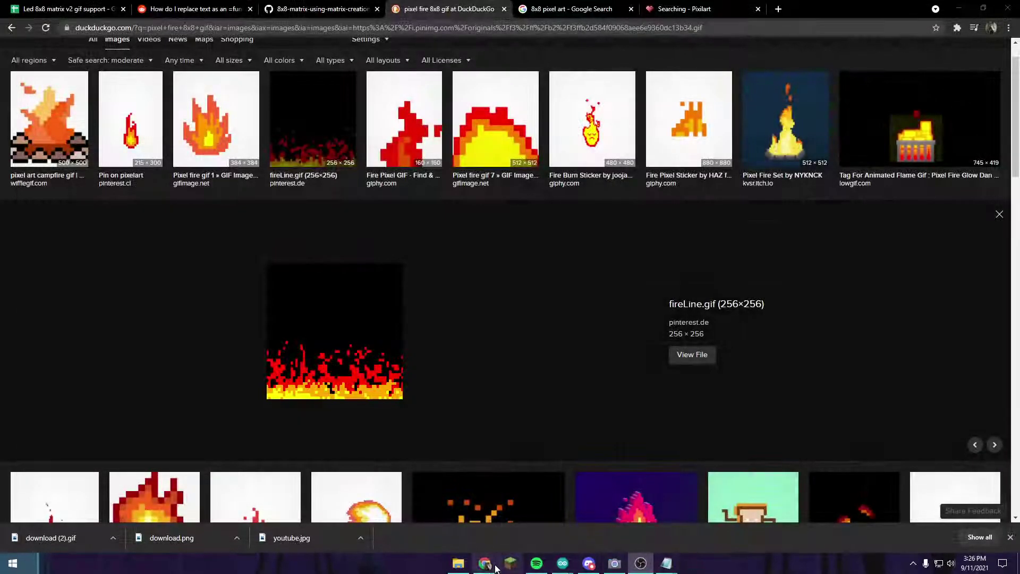
- Paste the exported code into column A of the Led 8x8 matrix v2 gif support sheet, rows 2–121
click(48, 9)
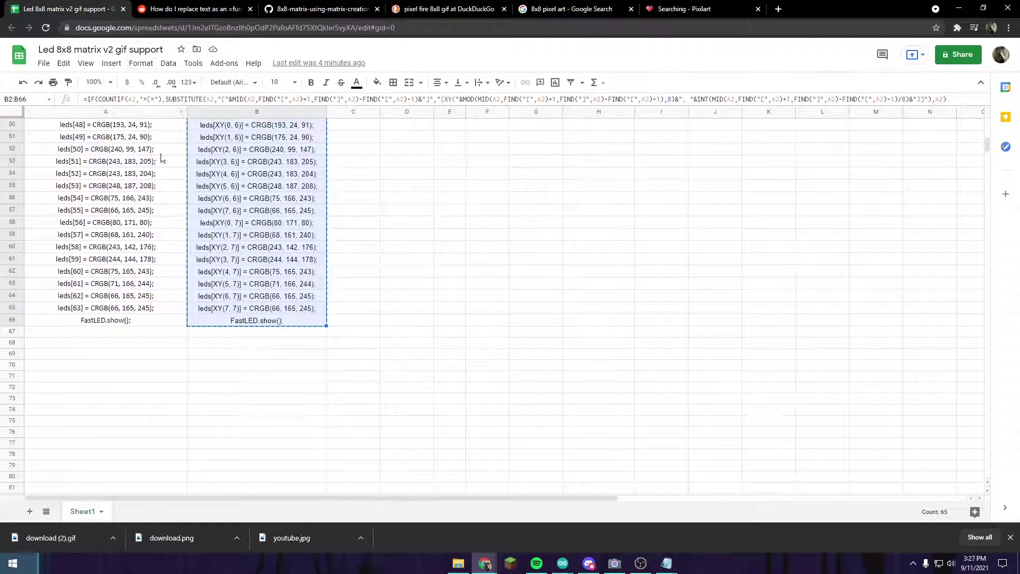
scroll(161, 214, up, 15)
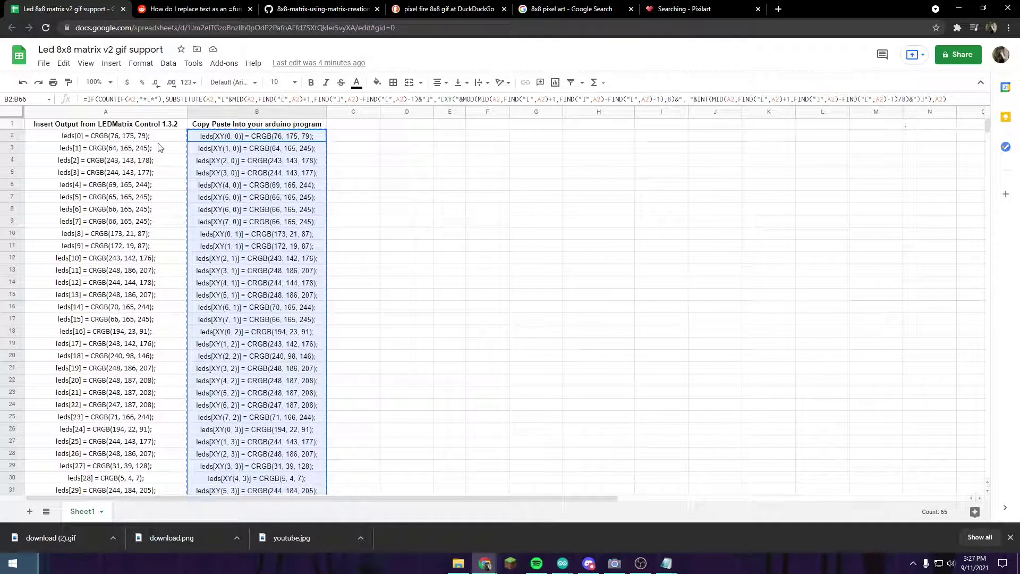
drag(163, 139, 132, 274)
scroll(143, 276, down, 20)
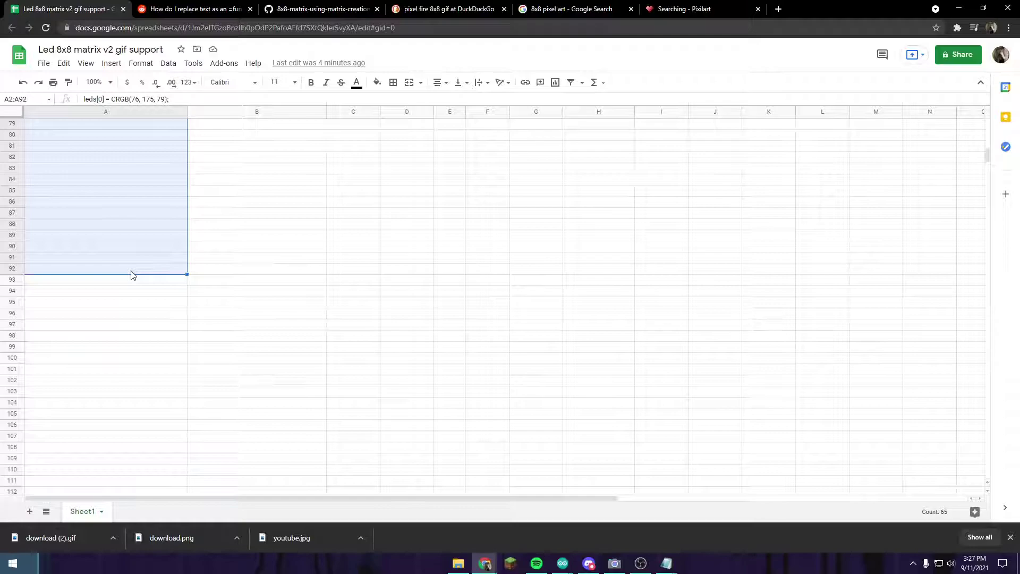
key(ctrl+v)
scroll(193, 296, up, 15)
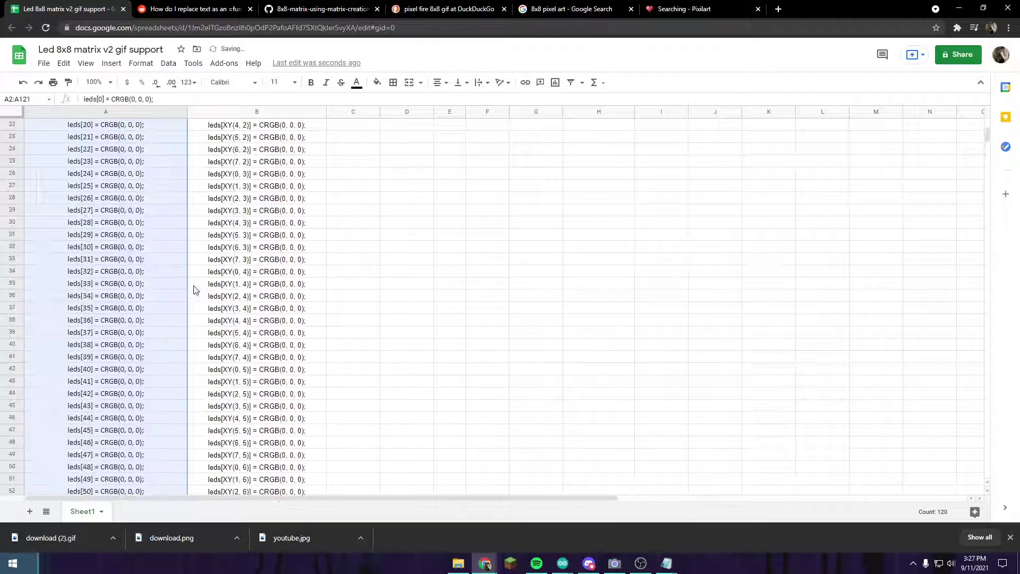
scroll(160, 239, down, 15)
scroll(149, 207, down, 10)
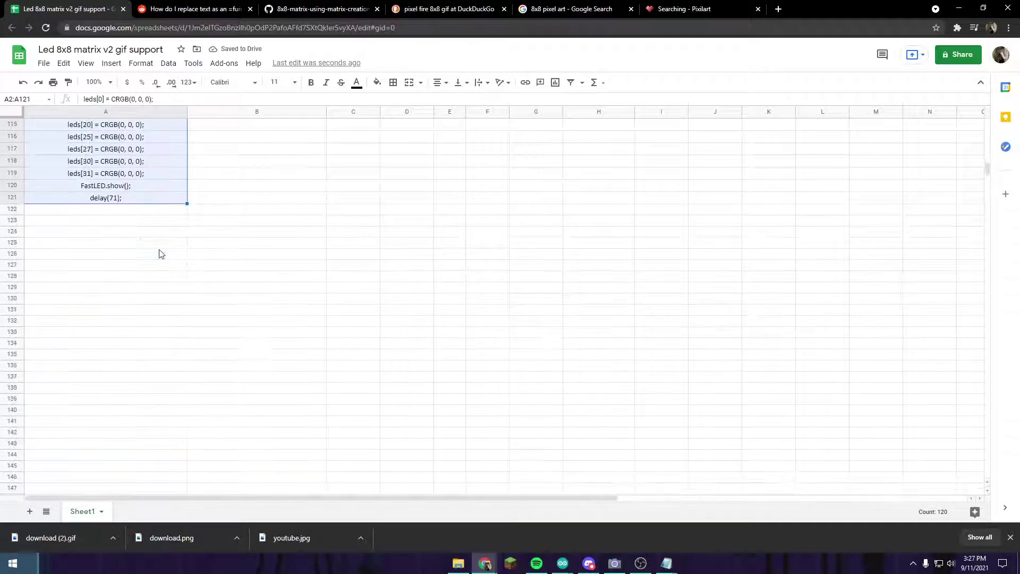
scroll(160, 250, up, 12)
scroll(161, 254, up, 4)
click(269, 248)
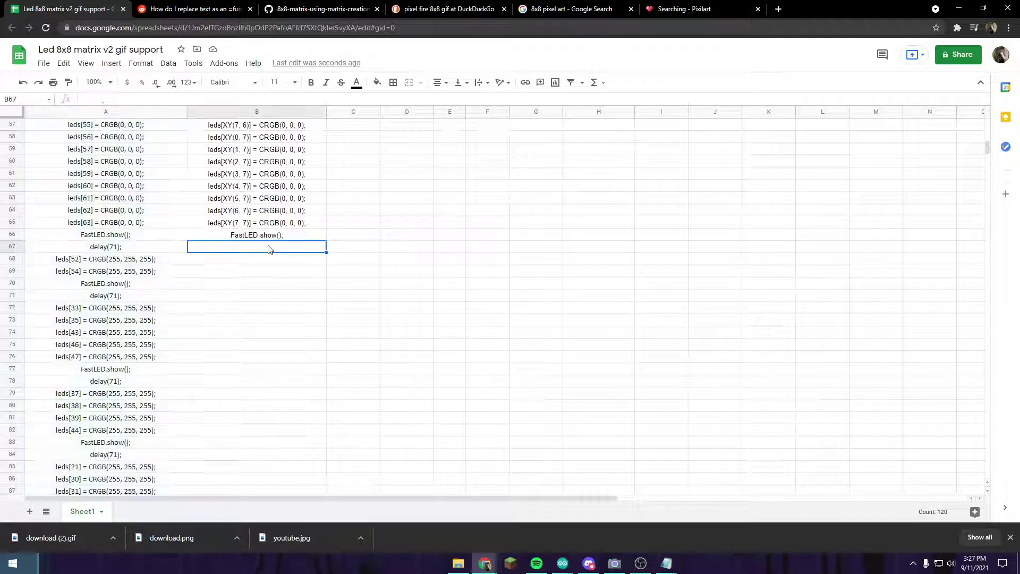
- Fill column B's conversion formulas down from B65 to row 134
click(301, 221)
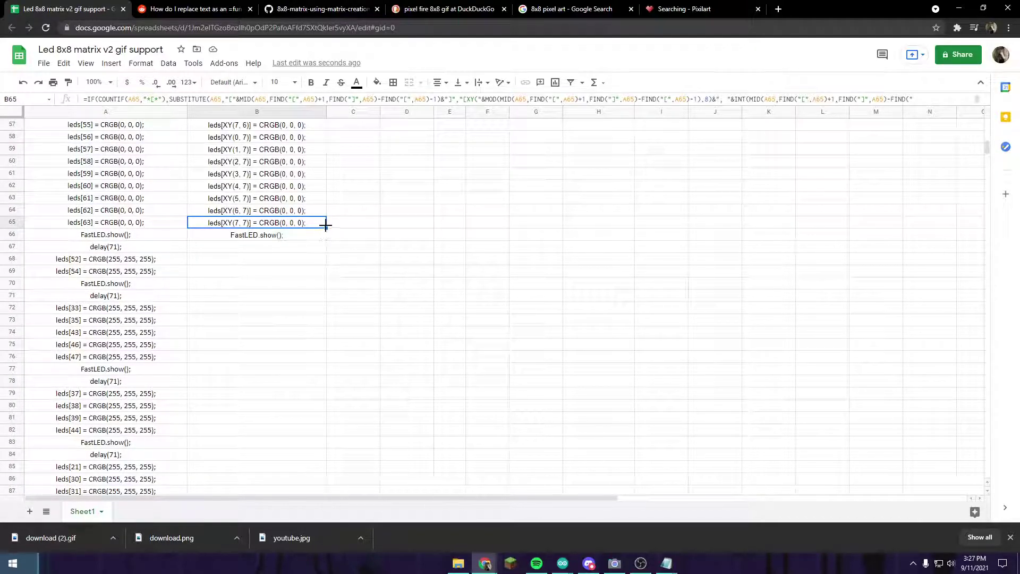
scroll(293, 273, down, 15)
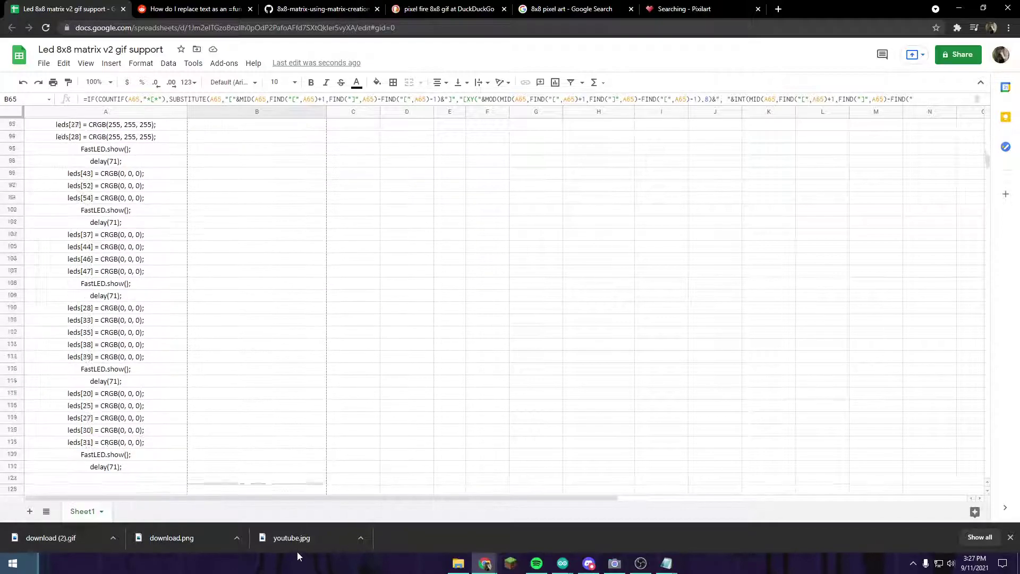
scroll(297, 166, up, 3)
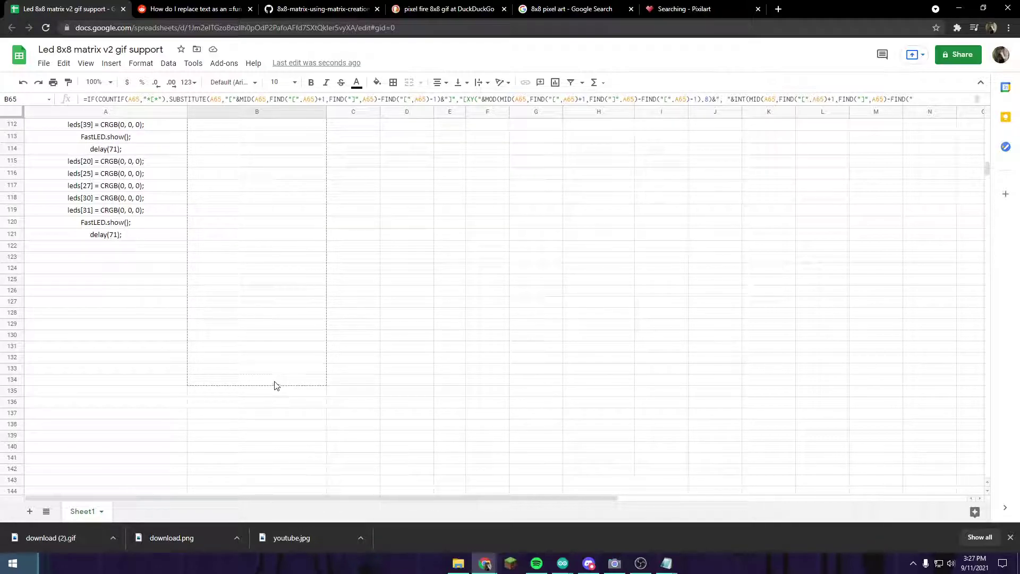
drag(276, 385, 273, 378)
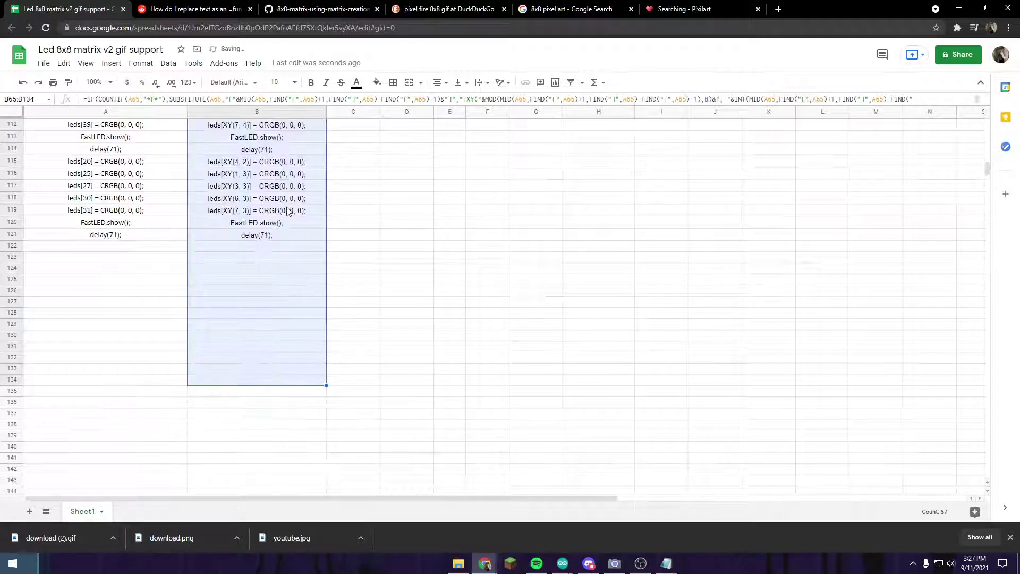
scroll(266, 193, up, 10)
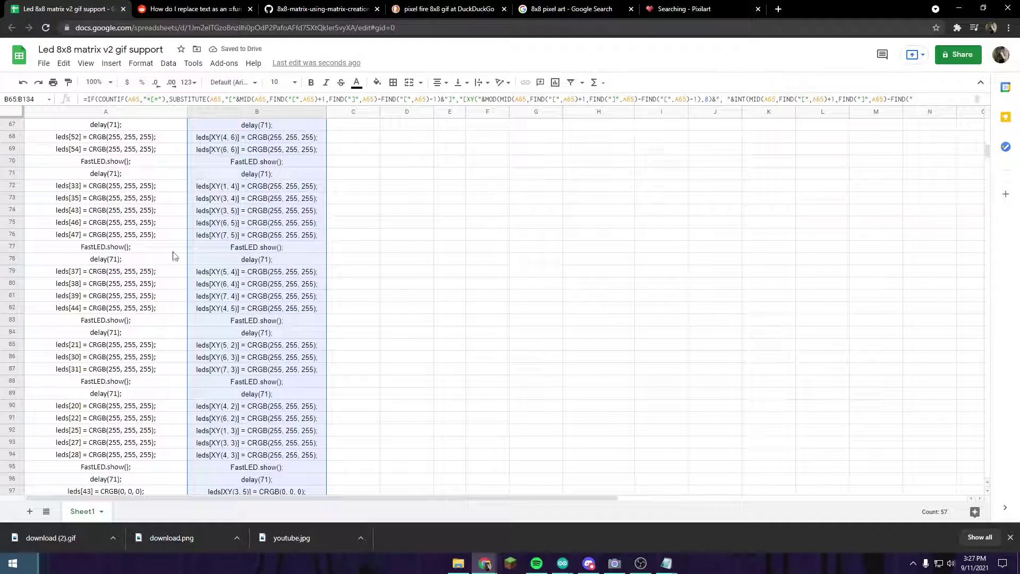
scroll(158, 264, up, 10)
click(375, 258)
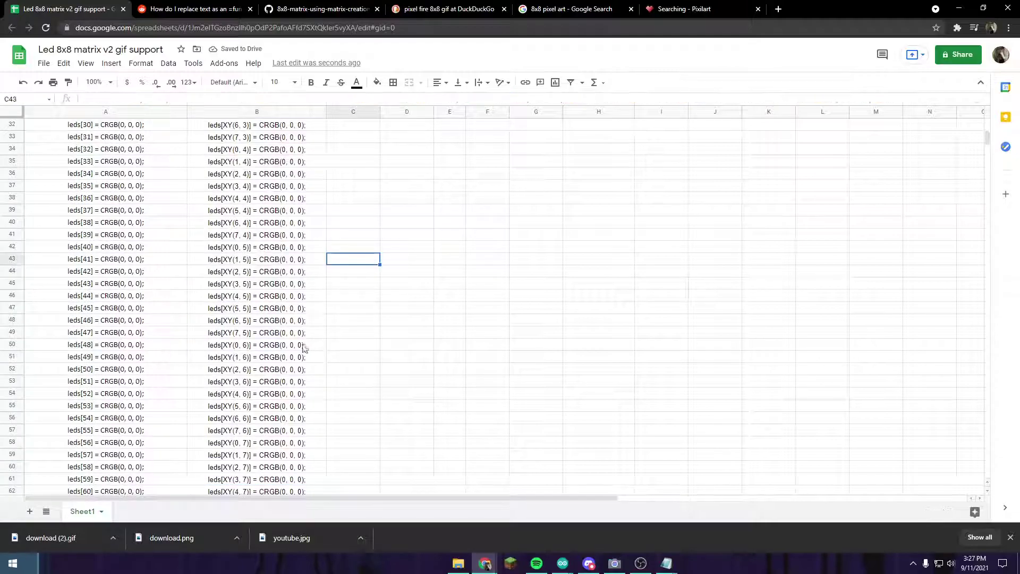
- Select the converted leds[XY(...)] lines in B2:B129
scroll(302, 347, down, 4)
scroll(302, 347, down, 1)
scroll(302, 330, up, 15)
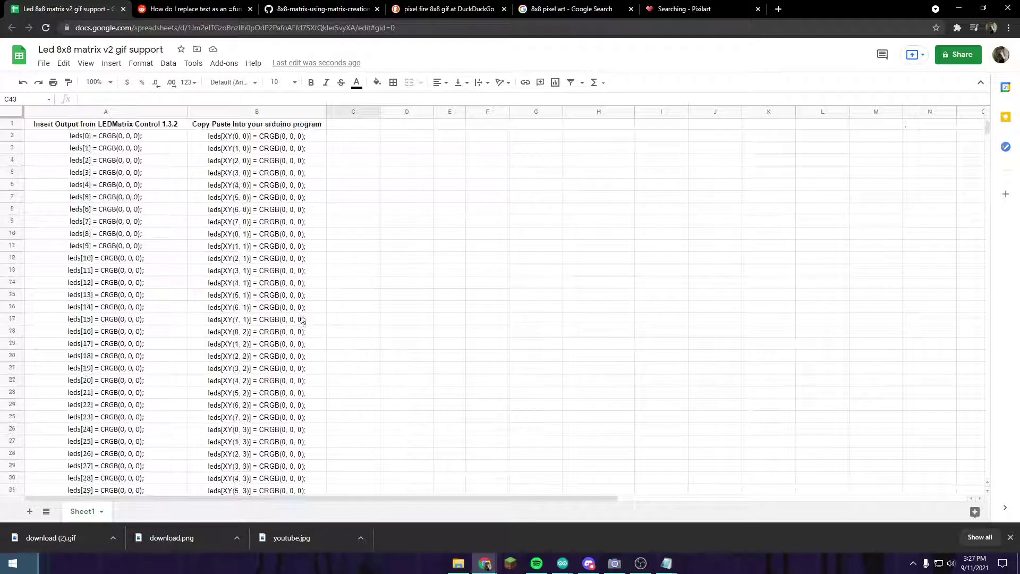
click(303, 136)
key(ctrl+shift+Down)
scroll(295, 352, down, 20)
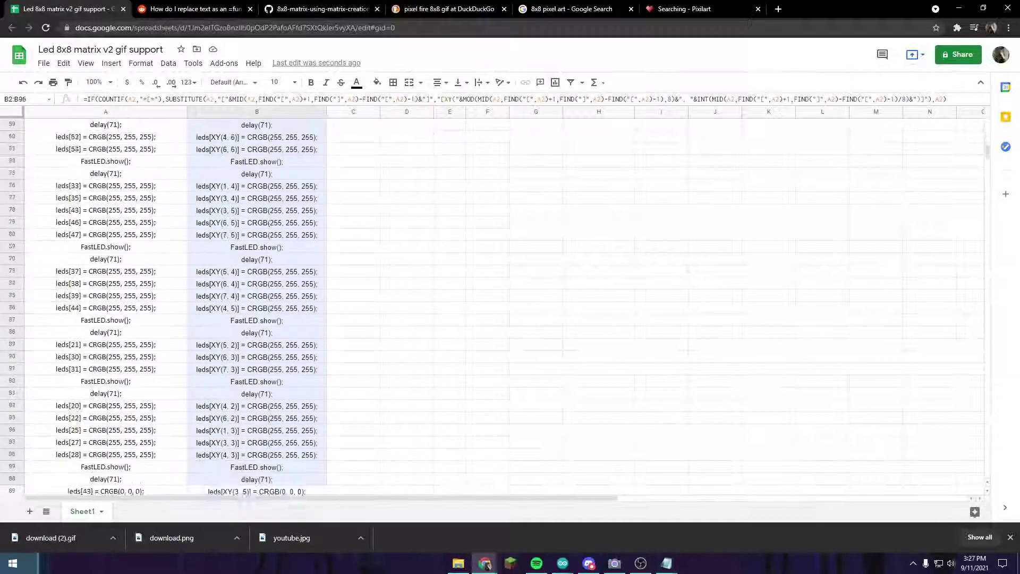
shift+click(270, 172)
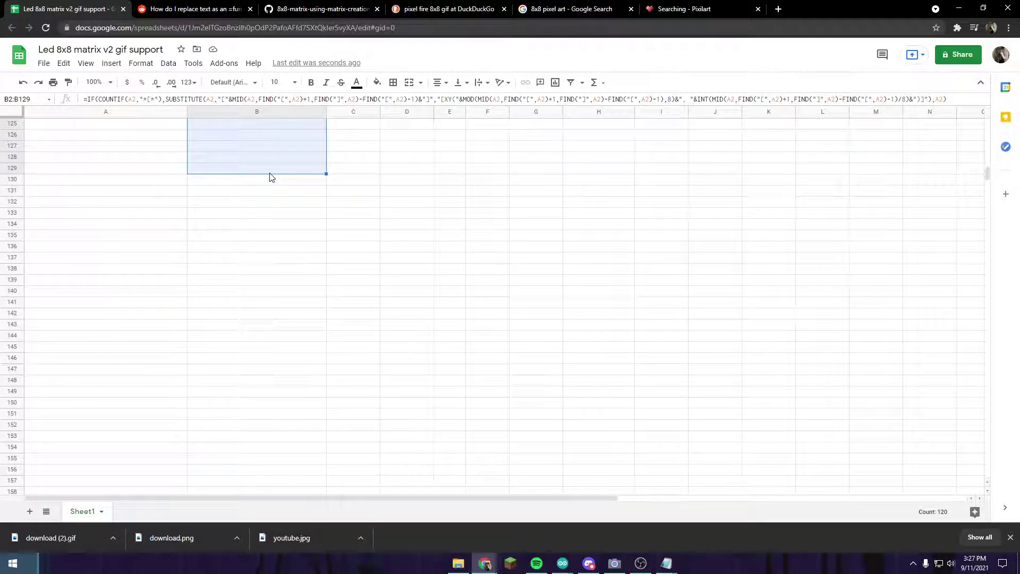
- Replace the matrix_tests loop code with the pasted skeleton frames and delete the trailing blank lines
mouse_move(569, 564)
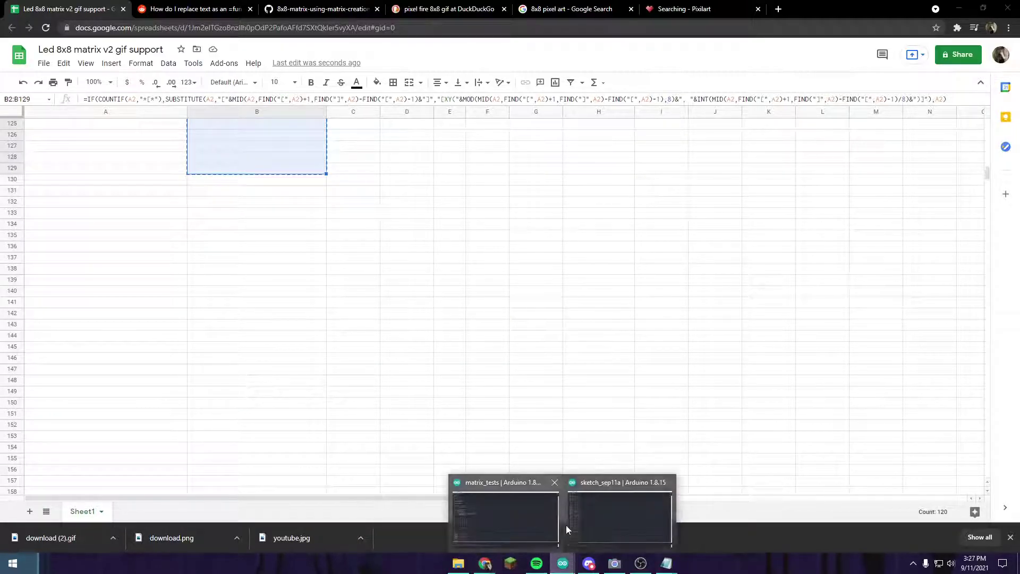
click(528, 520)
scroll(510, 276, down, 5)
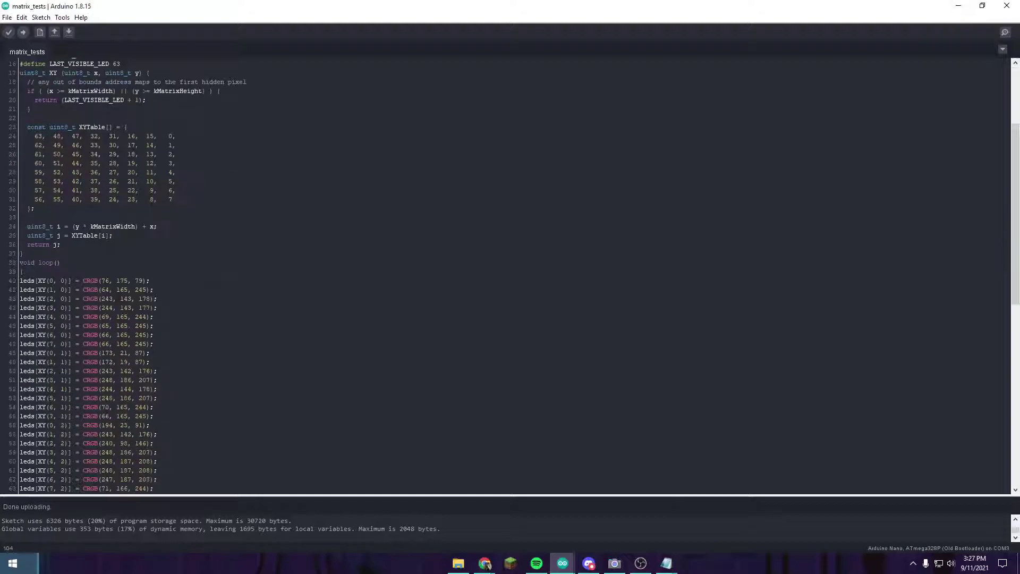
drag(21, 280, 132, 426)
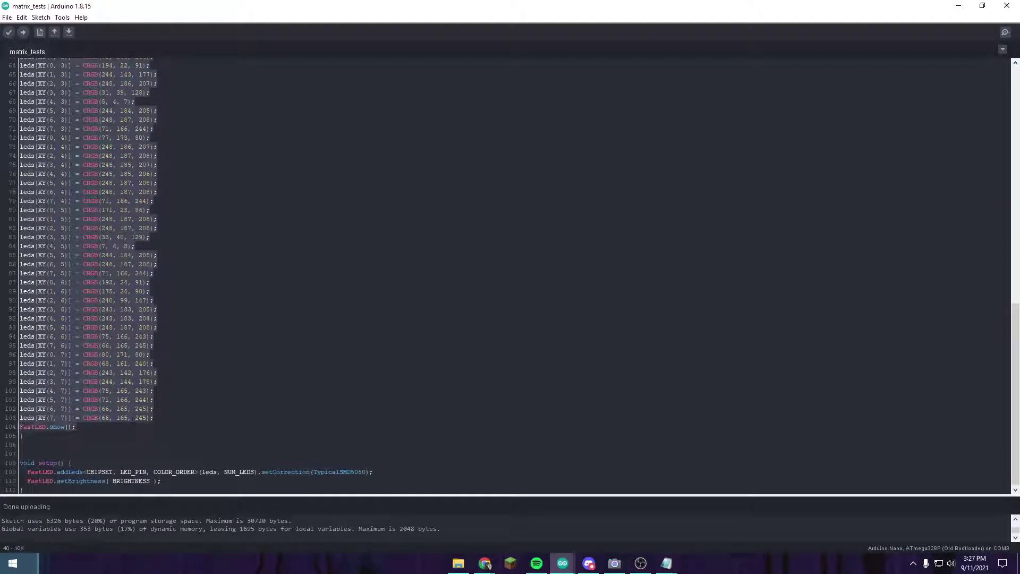
key(ctrl+v)
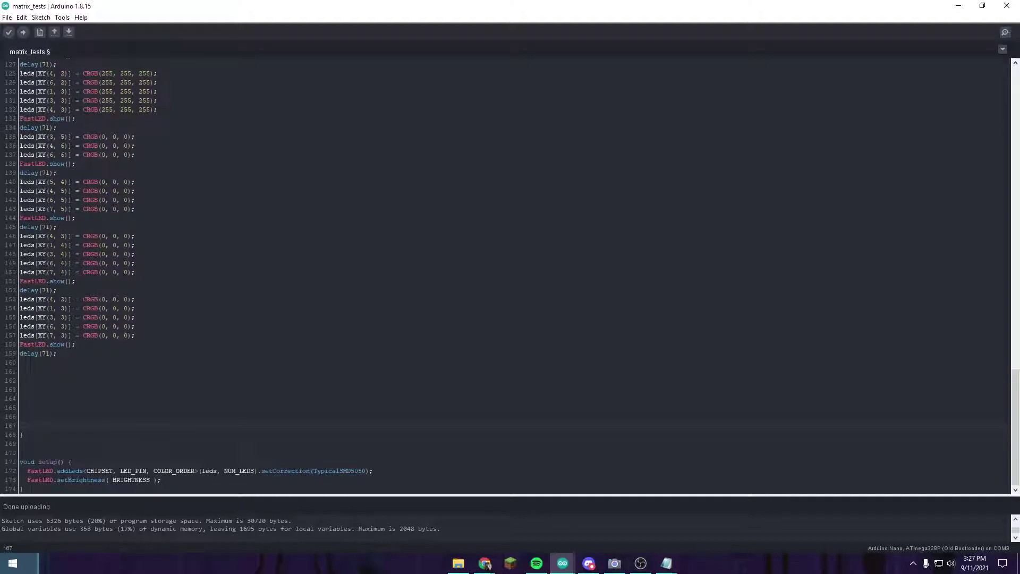
key(BackSpace)
key(BackSpace)
key(BackSpace)
key(BackSpace)
key(BackSpace)
key(BackSpace)
key(BackSpace)
key(BackSpace)
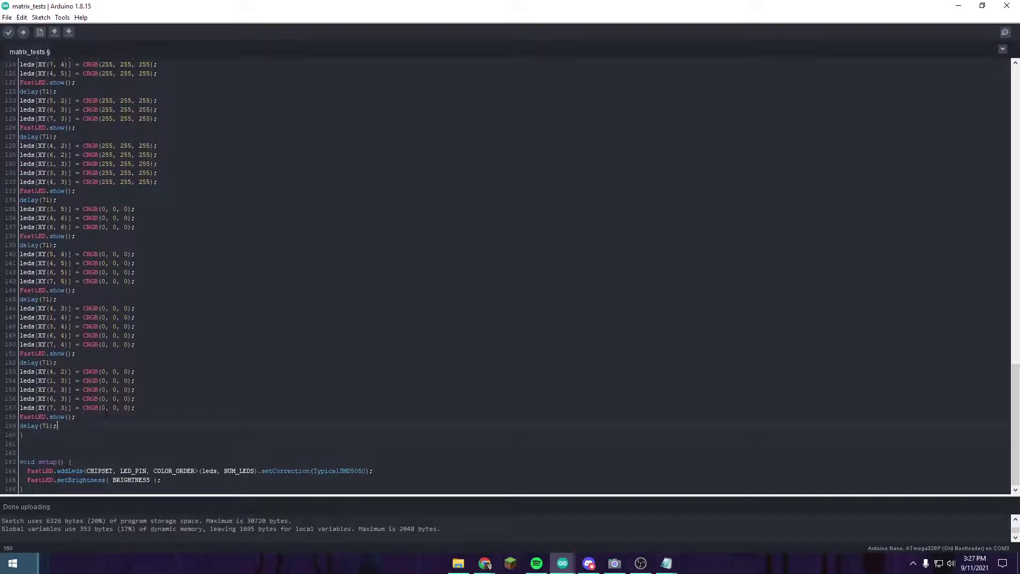
scroll(106, 413, up, 16)
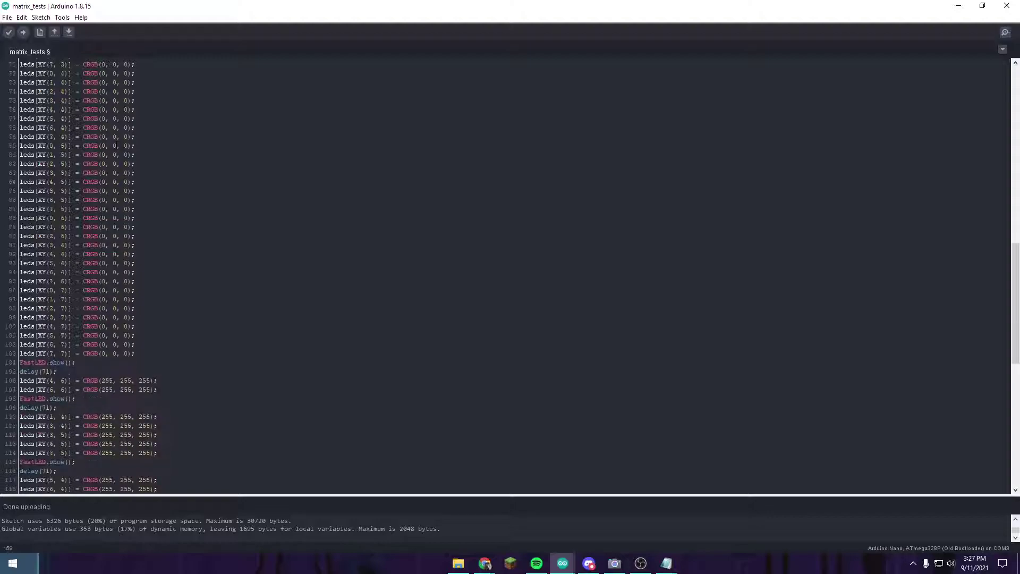
scroll(510, 277, up, 12)
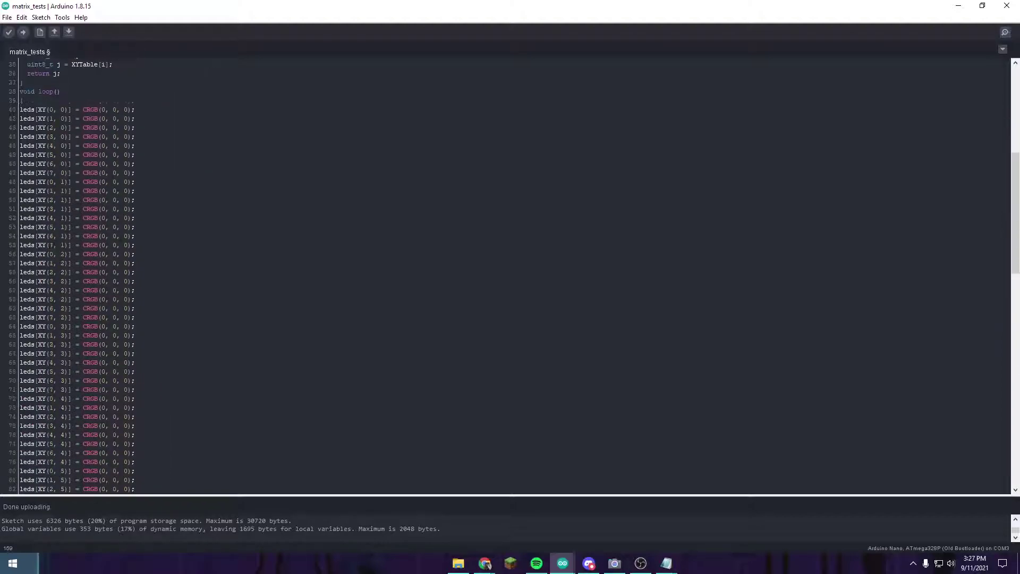
scroll(510, 276, down, 7)
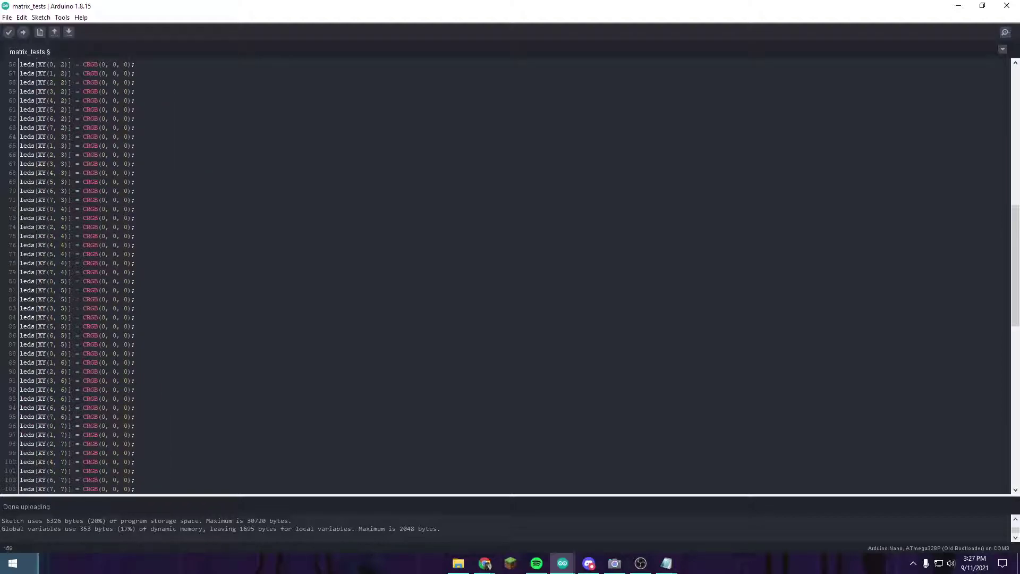
scroll(511, 277, down, 10)
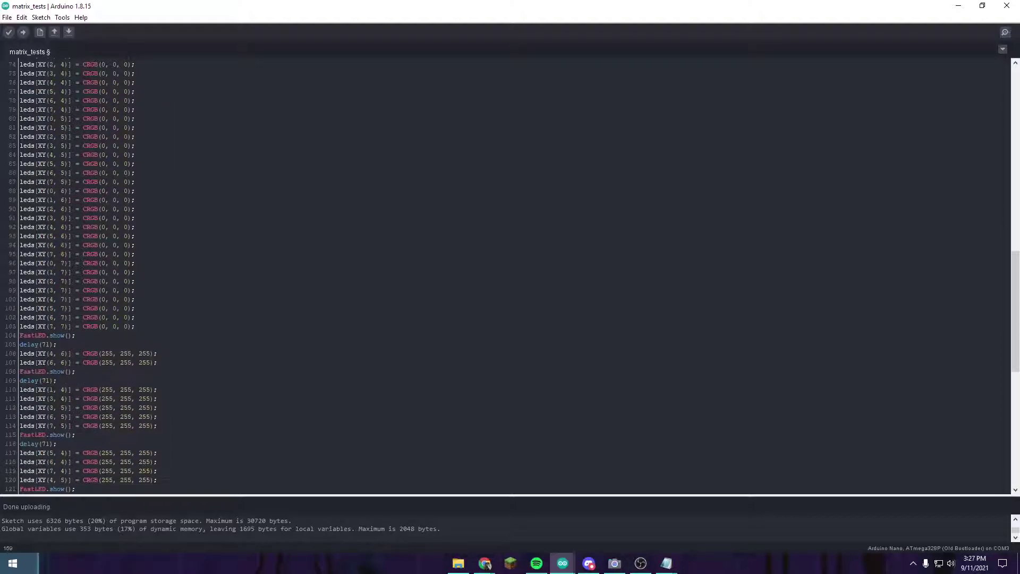
- Upload the sketch to the Arduino Nano, check the board settings, and watch the matrix via Camera
click(23, 33)
click(61, 17)
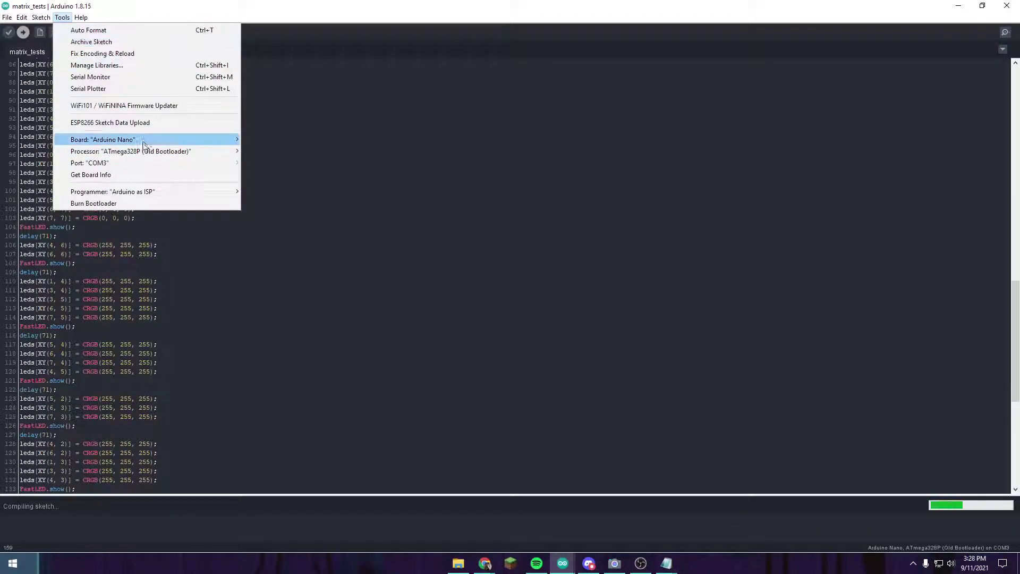
mouse_move(146, 141)
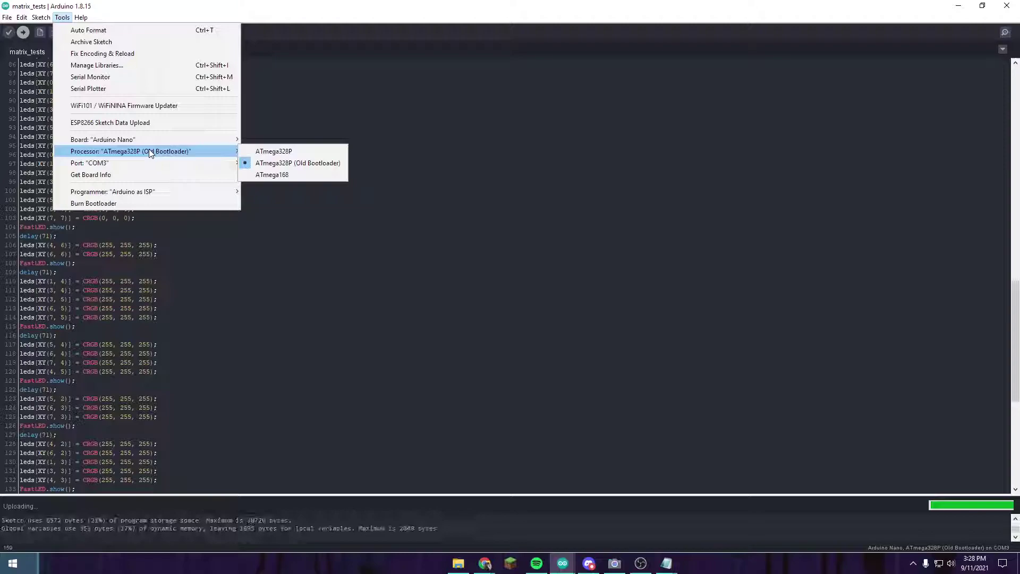
click(257, 251)
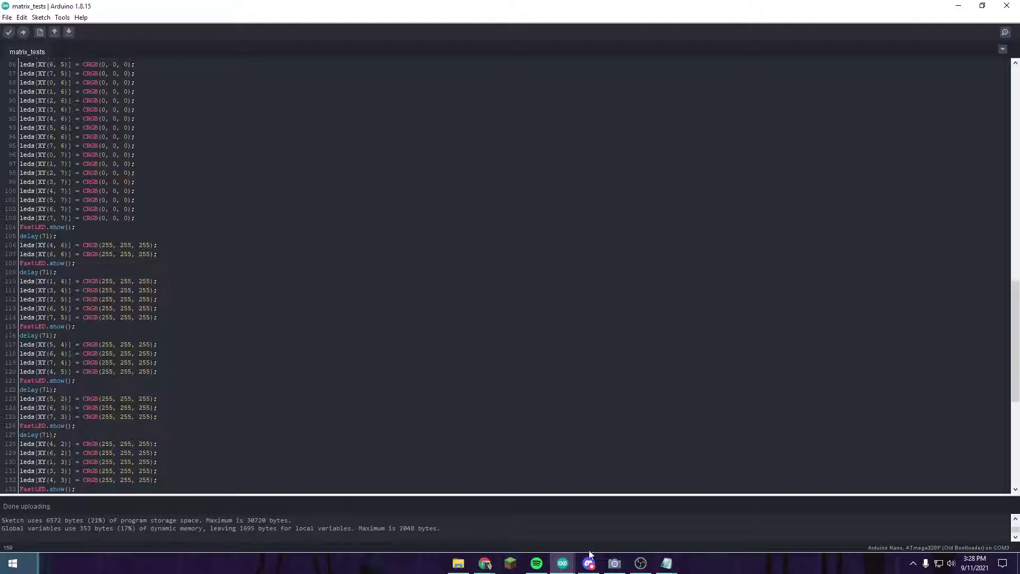
click(615, 564)
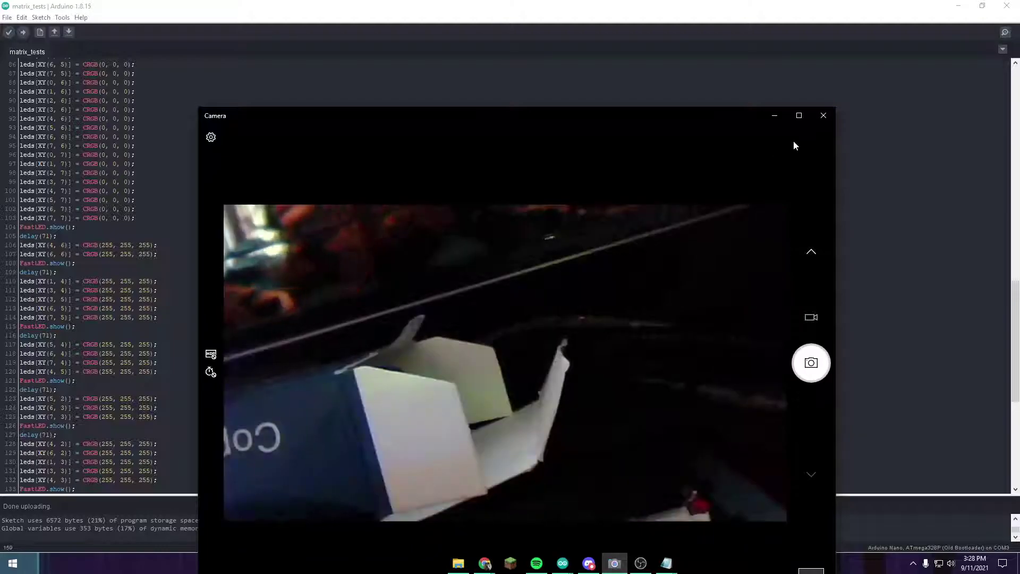
click(823, 115)
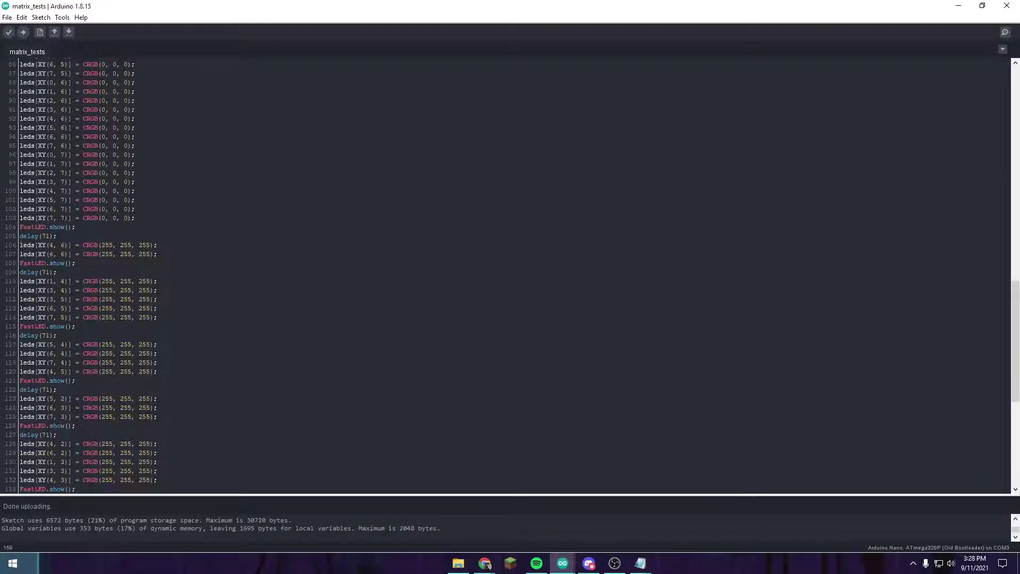
- Close the pixel fire, 8x8 pixel art and Pixilart search tabs in Chrome
click(958, 5)
click(256, 8)
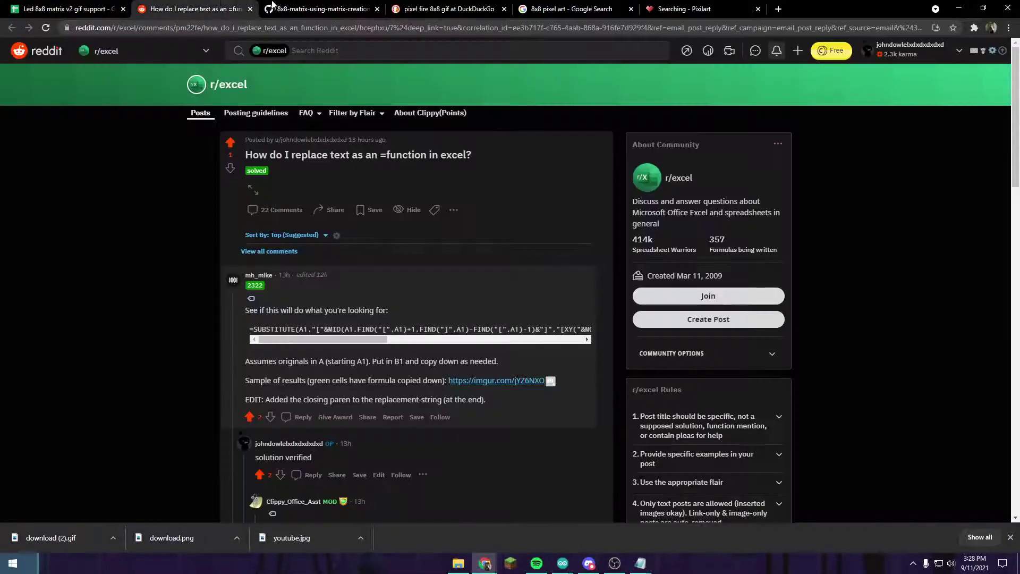
click(272, 7)
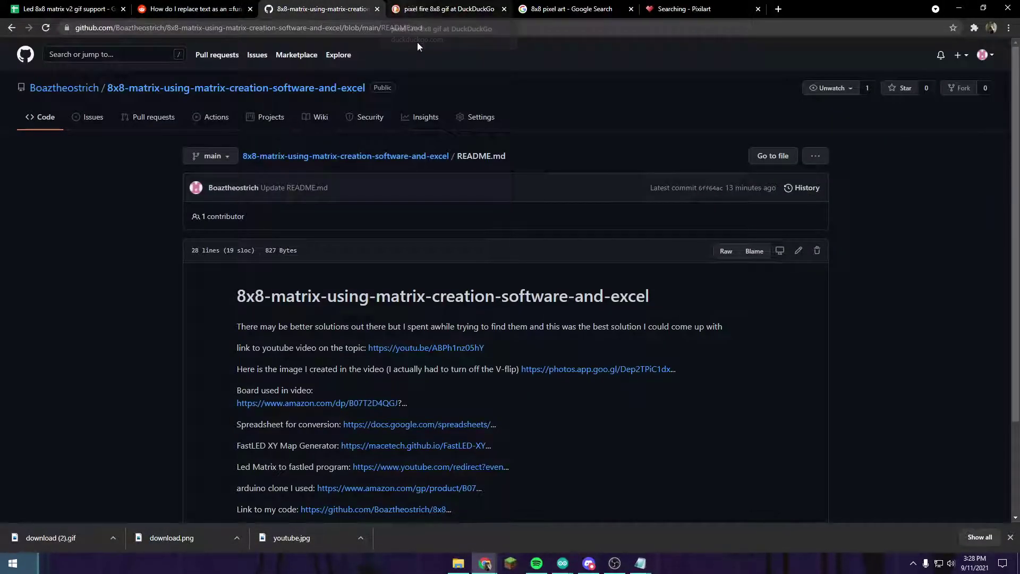
click(441, 8)
key(ctrl+Tab)
click(504, 9)
click(503, 9)
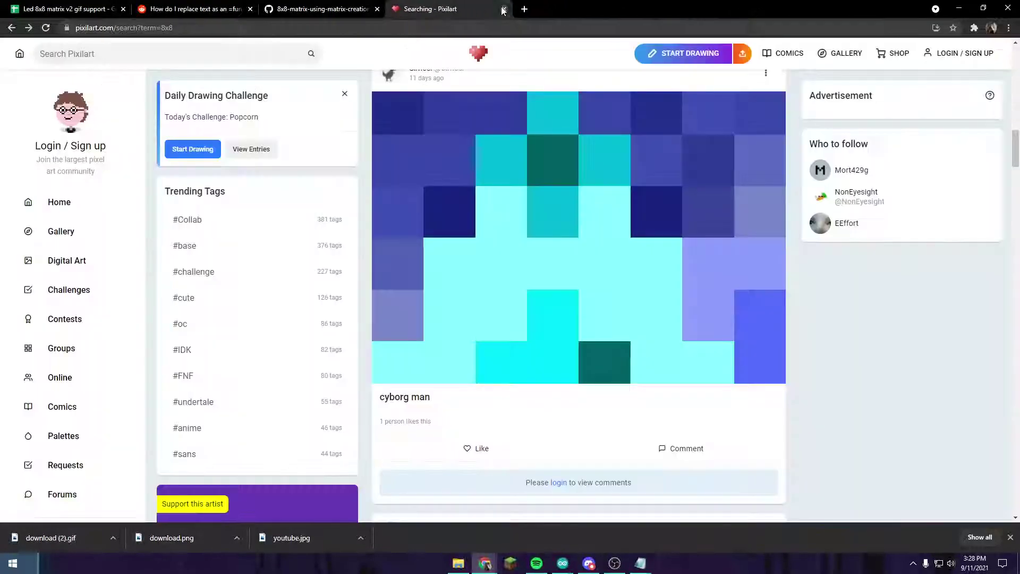
click(504, 9)
click(181, 9)
- Return to the spreadsheet tab, dismiss the downloads bar, and open File Explorer
key(ctrl+shift+Tab)
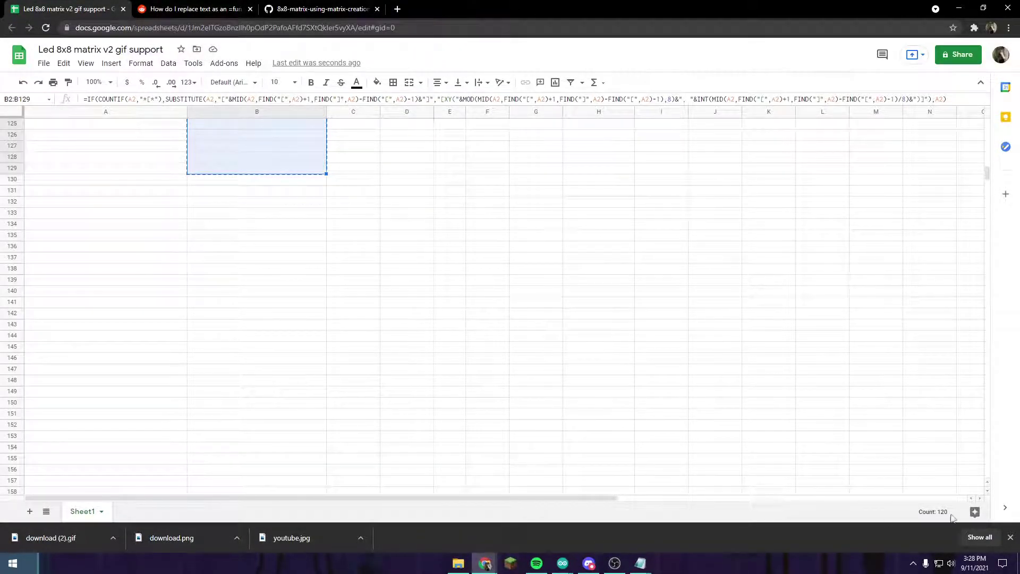
click(1010, 537)
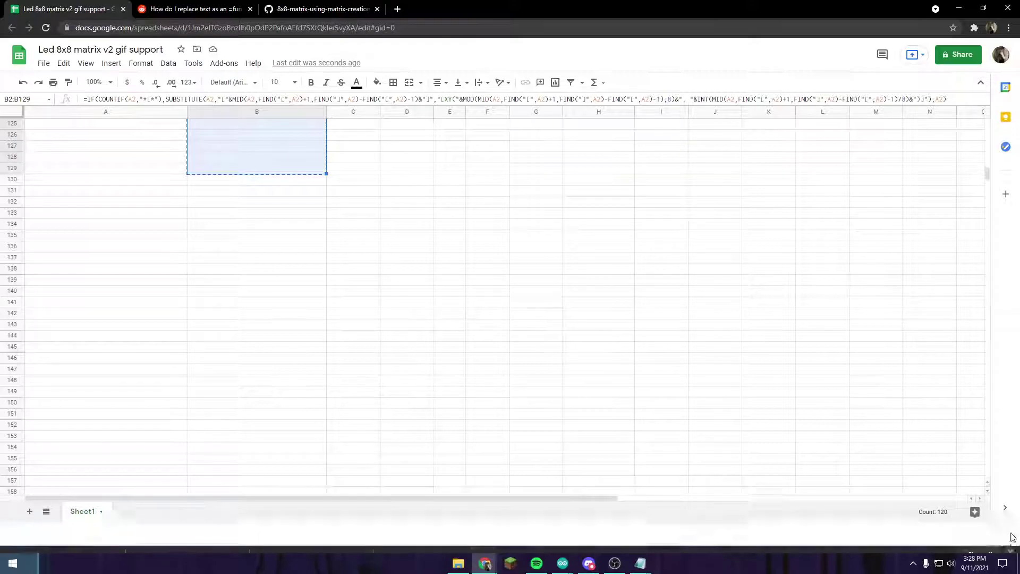
click(459, 565)
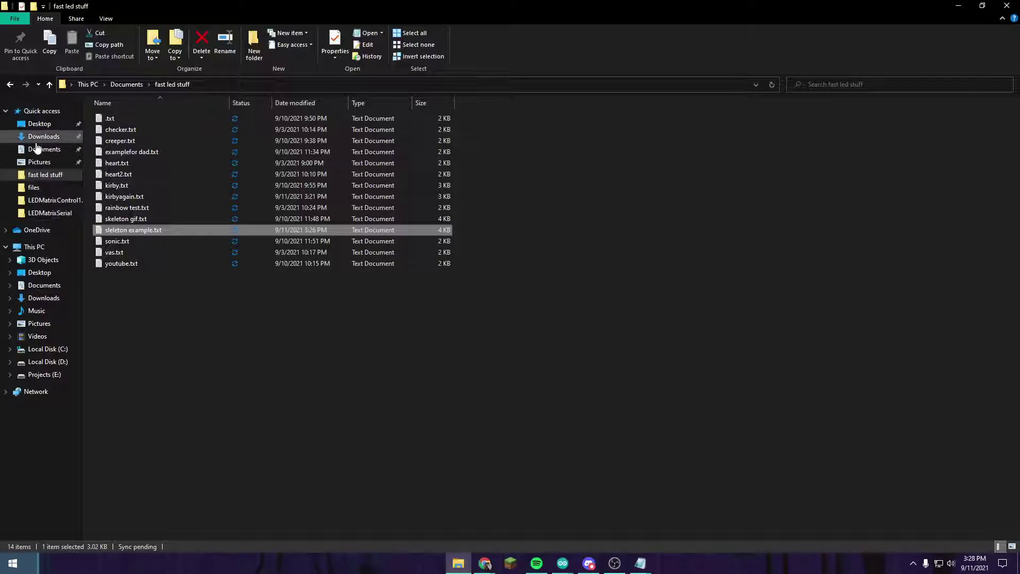
- Open LEDMatrixSerial.ino from Downloads > LEDMatrixControl1.3.2 > LEDMatrixSerial in the Arduino IDE
click(42, 136)
scroll(231, 305, down, 13)
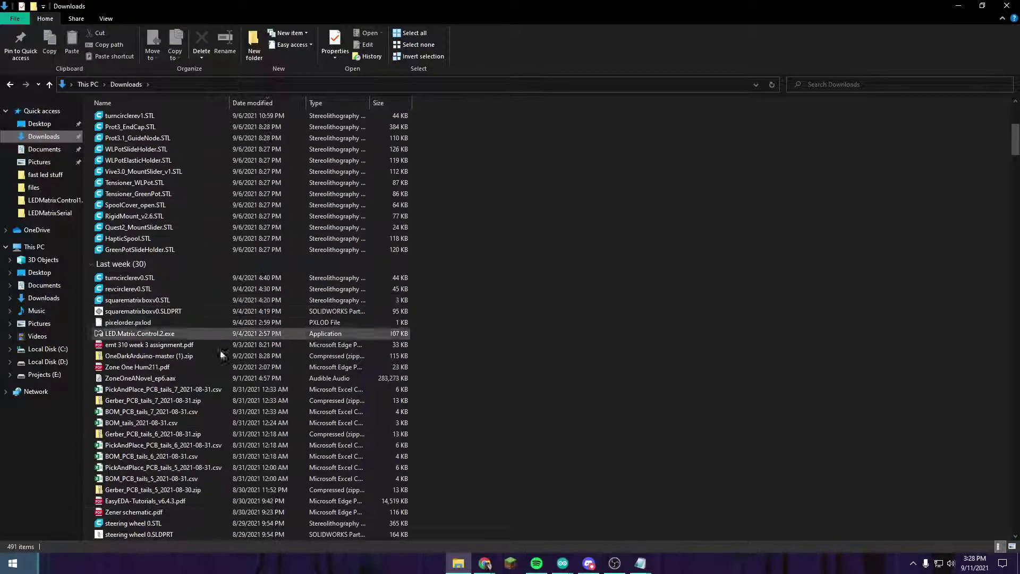
double_click(149, 395)
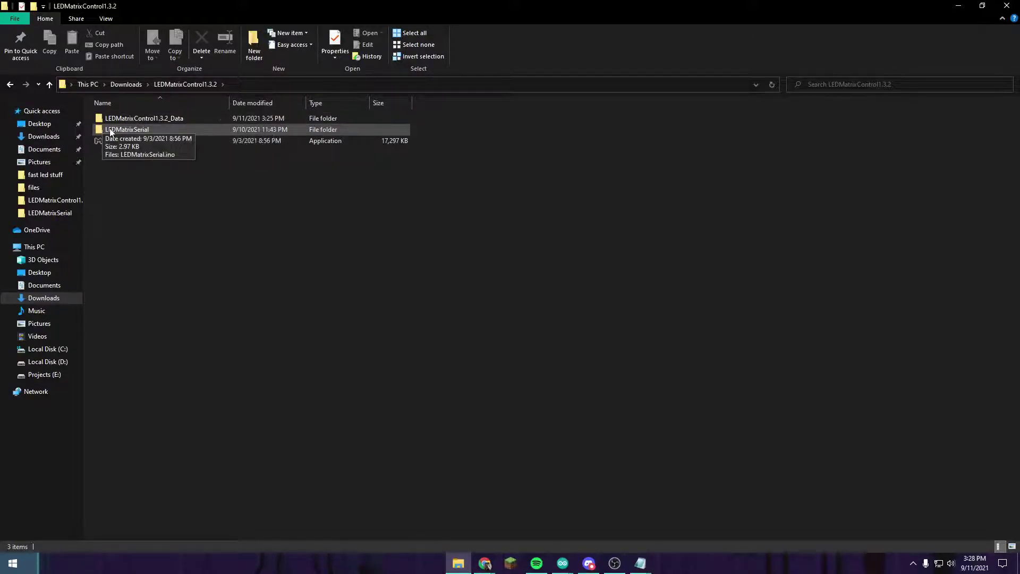
double_click(168, 128)
double_click(161, 119)
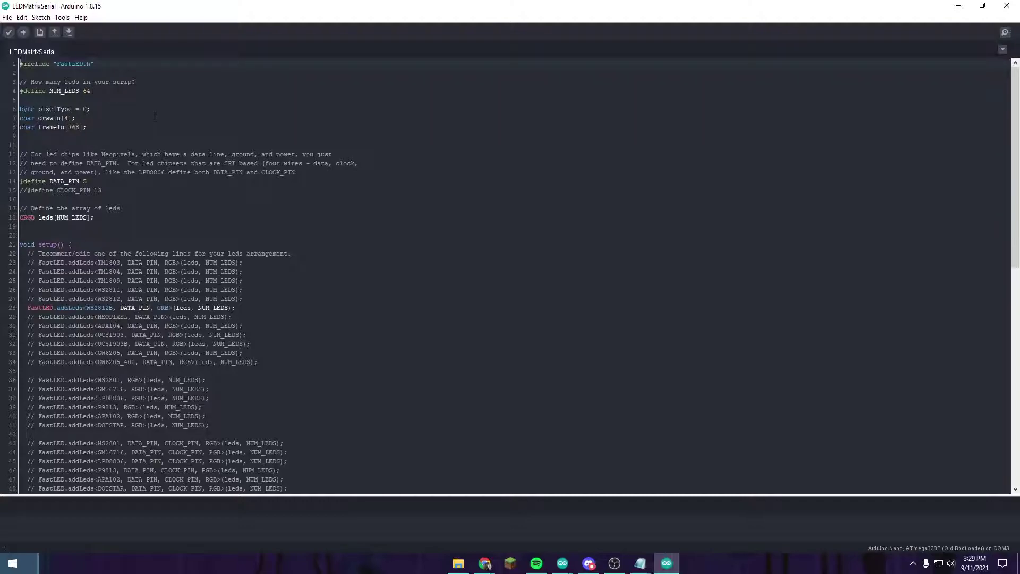
- Upload the LEDMatrixSerial sketch to the board, which uses 4658 bytes (15%) of program storage
click(23, 32)
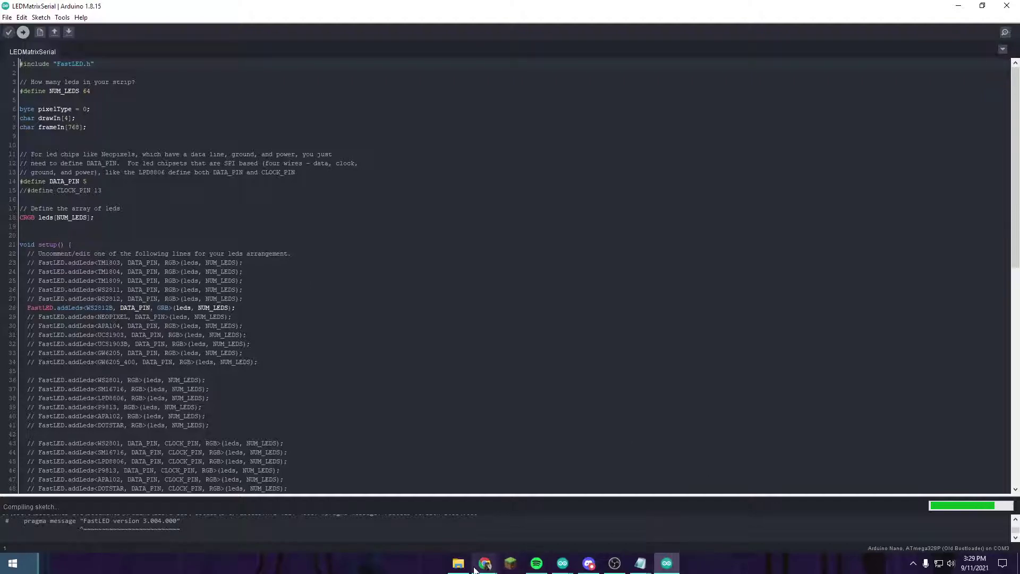
mouse_move(469, 570)
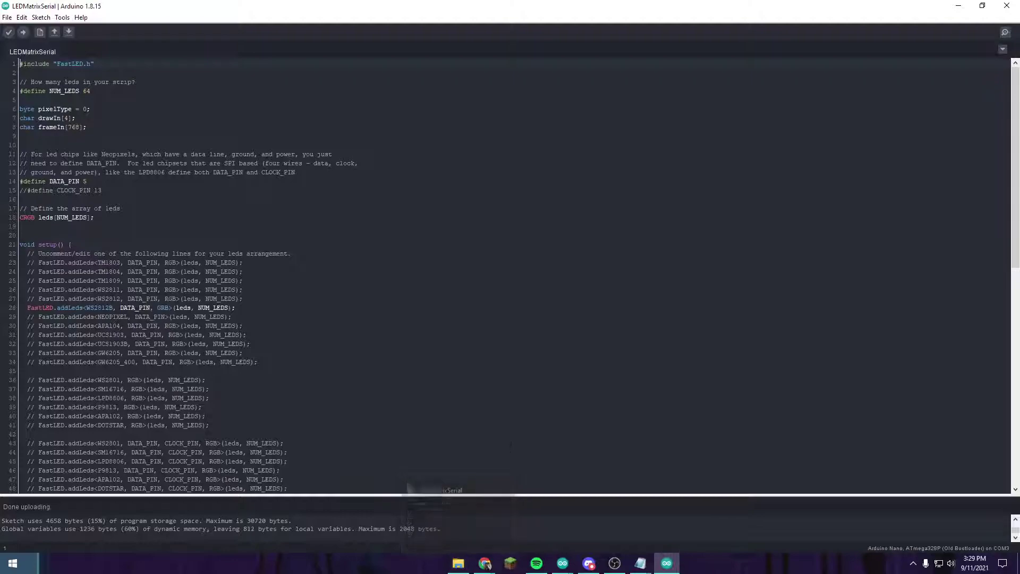
- Relaunch LEDMatrixControl1.3.2.exe from the Downloads\LEDMatrixControl1.3.2 folder
click(458, 562)
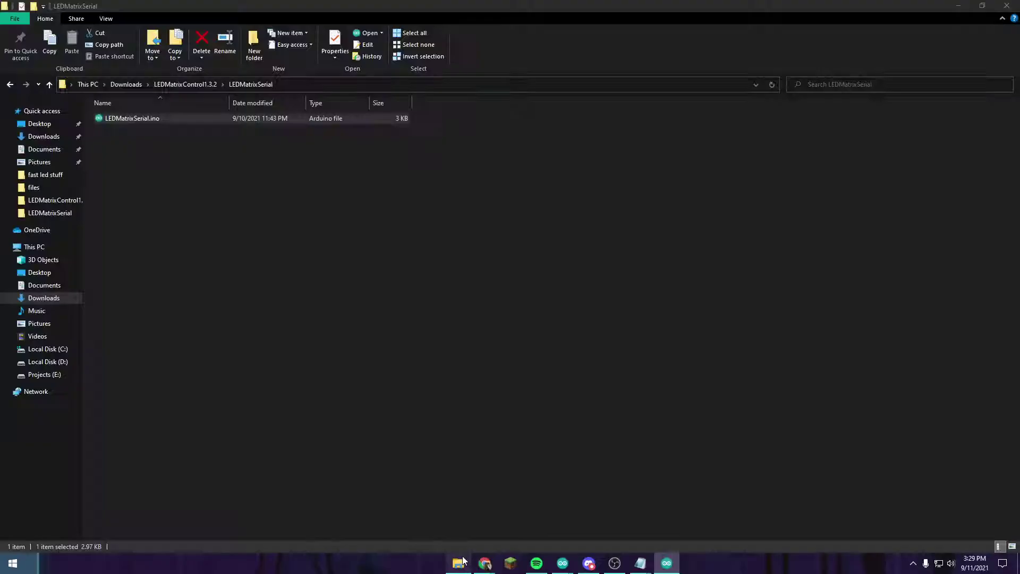
click(126, 84)
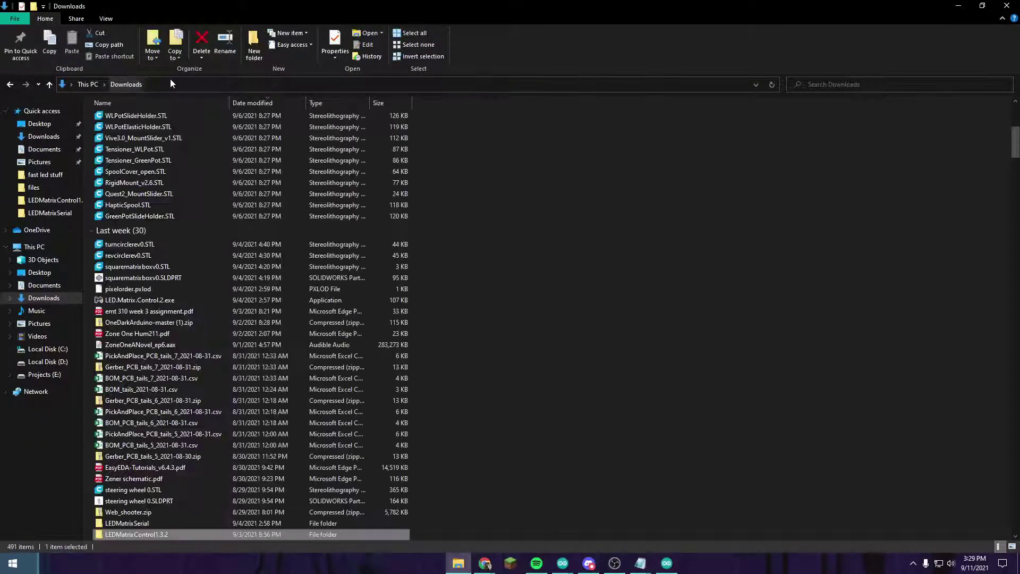
scroll(168, 382, down, 4)
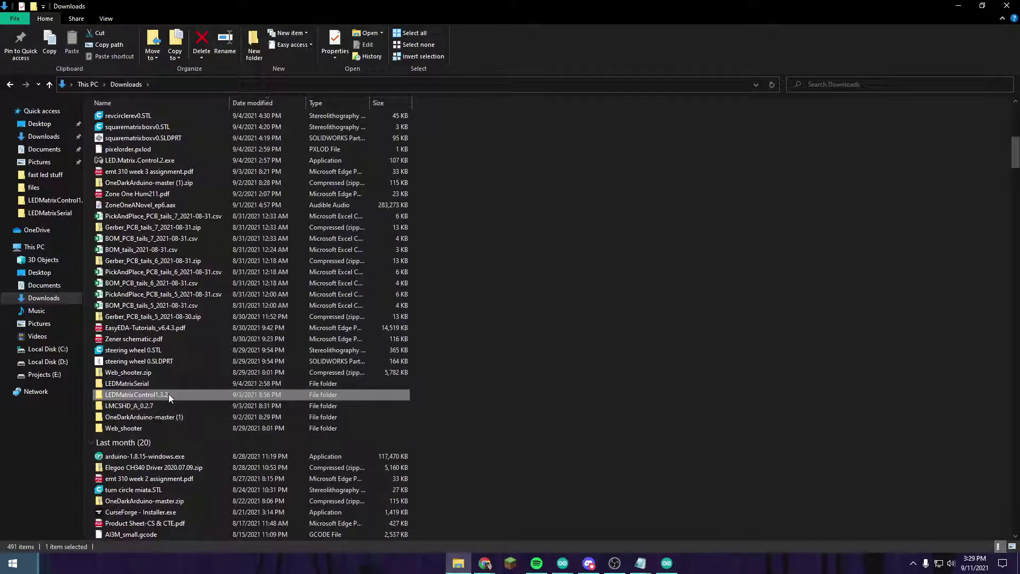
double_click(167, 394)
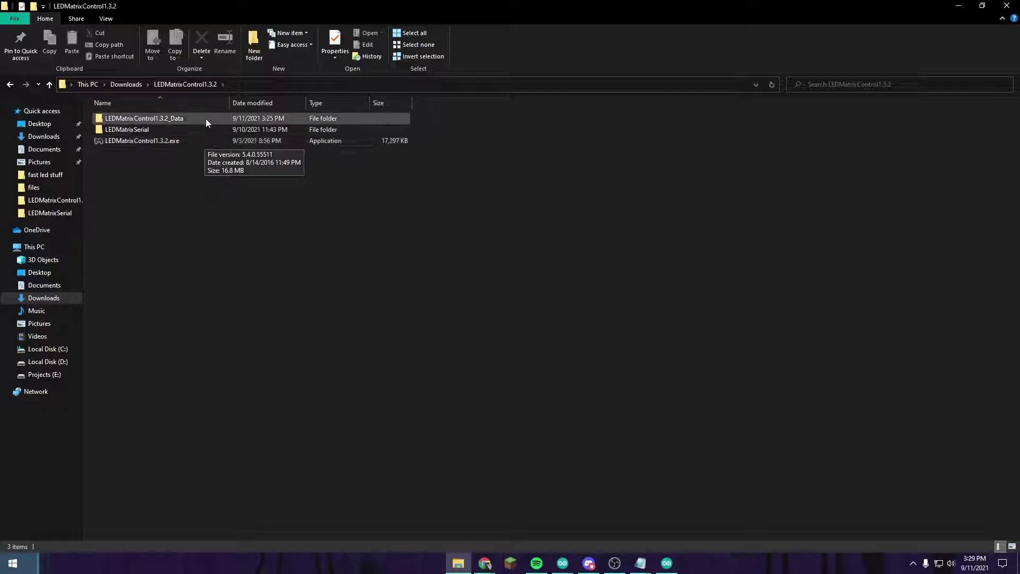
double_click(181, 141)
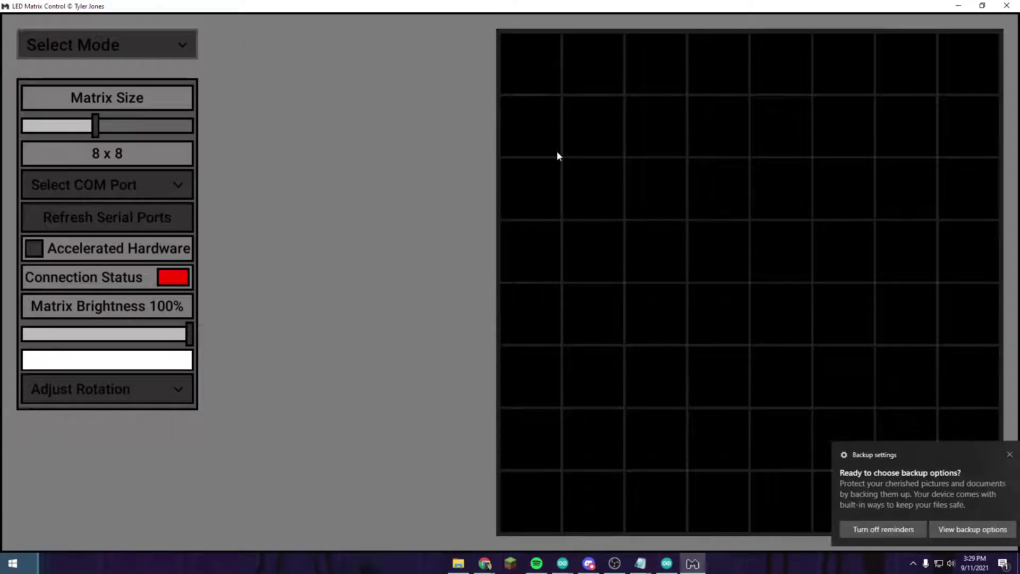
- Launch Windows Camera to view the physical LED matrix, then minimize it
key(super)
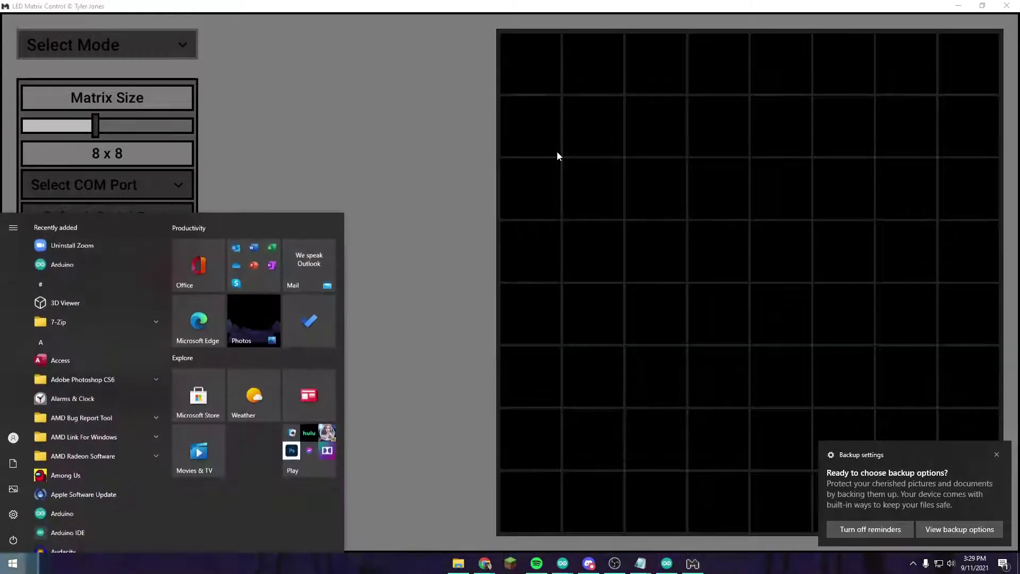
text(camera)
key(Return)
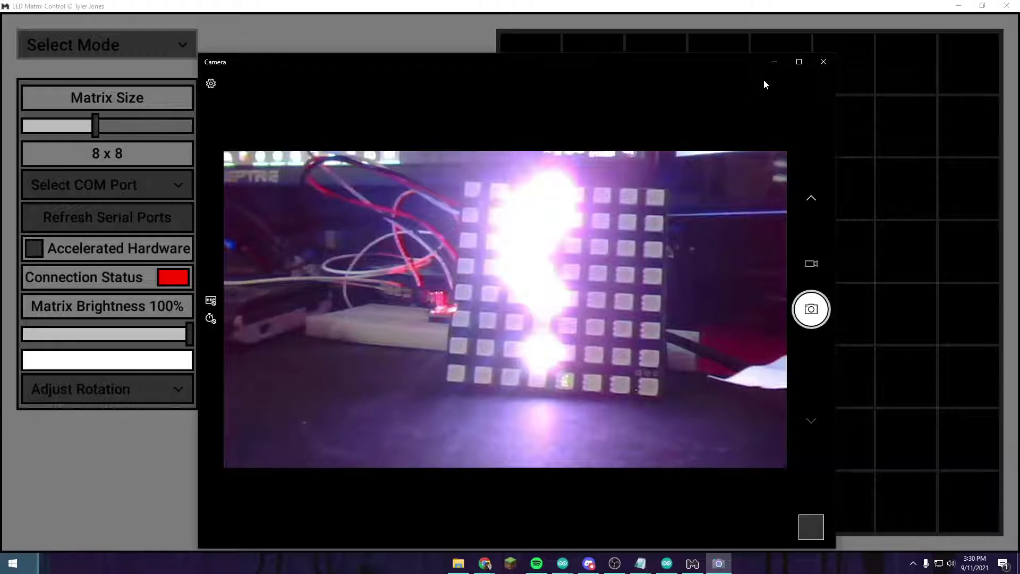
click(774, 62)
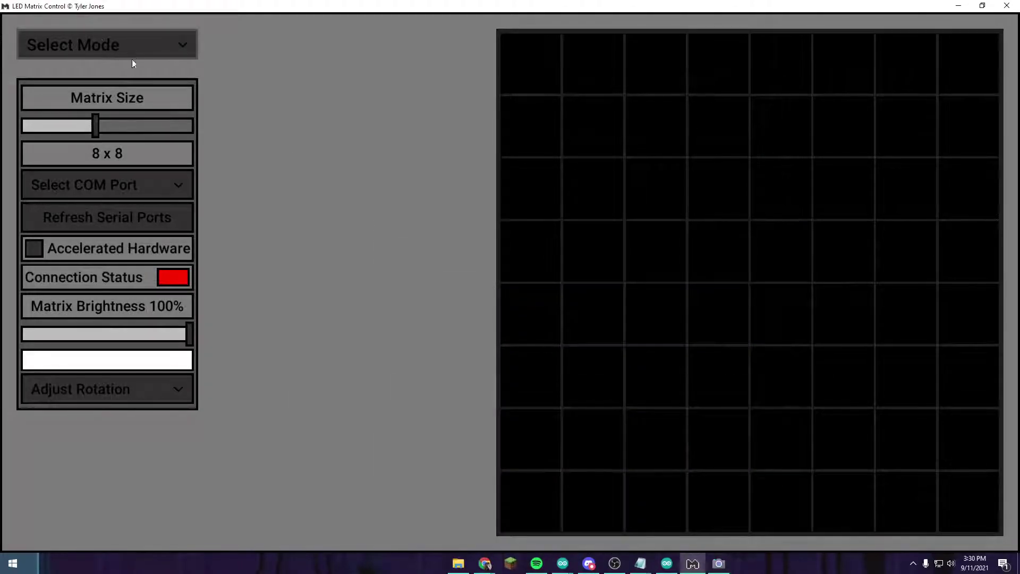
- Connect the matrix on COM3 and dim its brightness to 21%
click(142, 179)
click(128, 237)
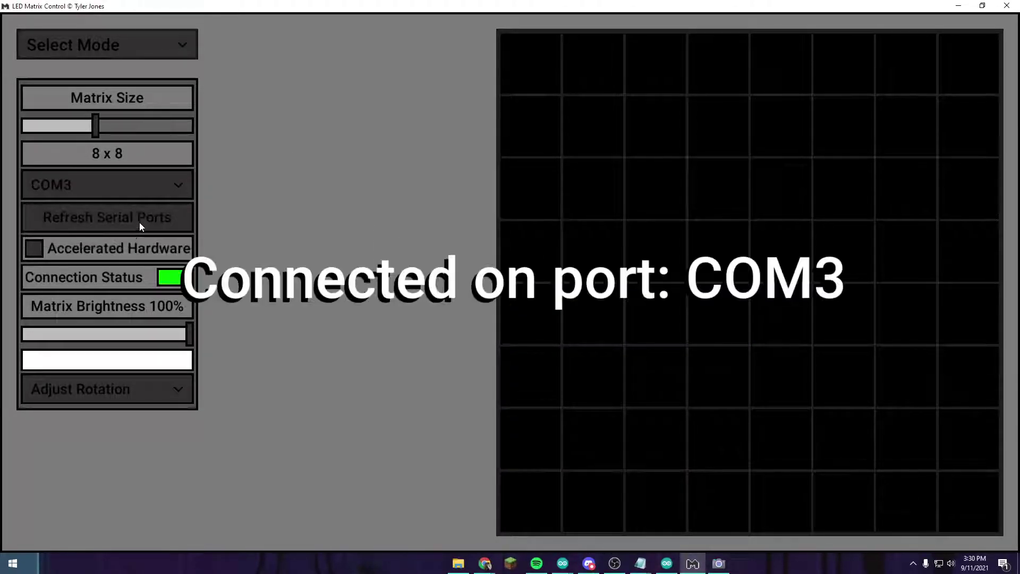
click(132, 45)
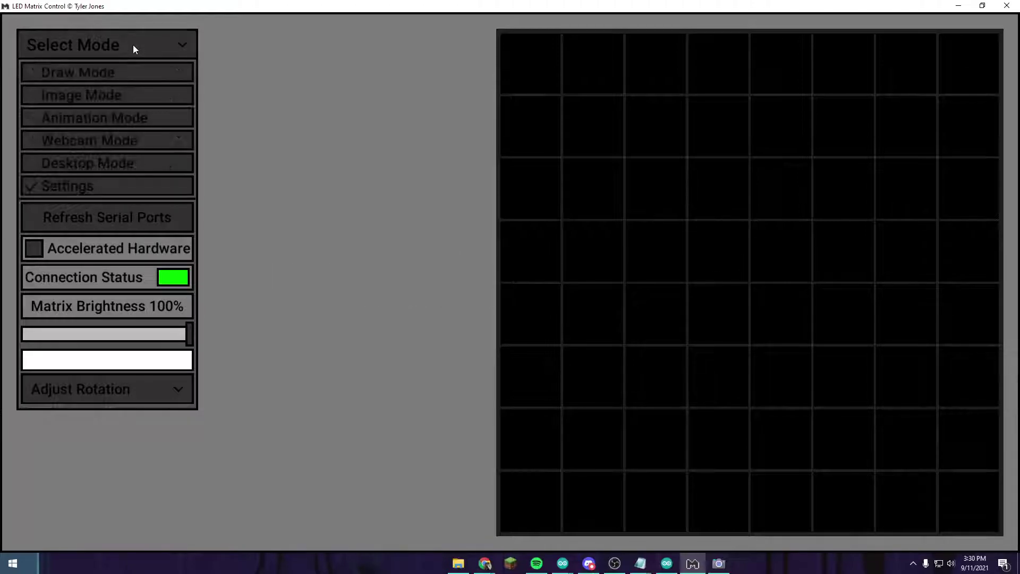
click(124, 335)
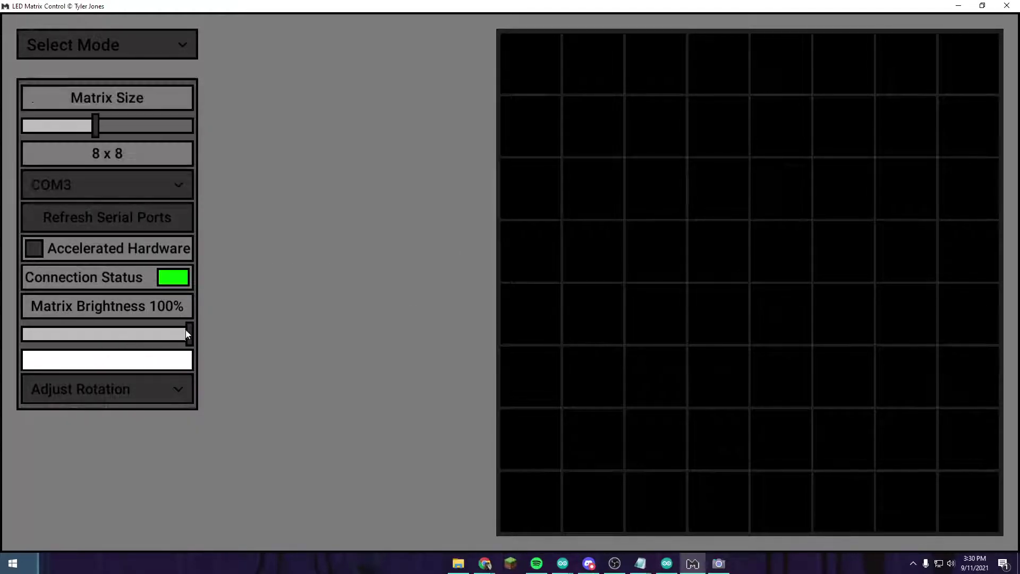
drag(188, 335, 58, 352)
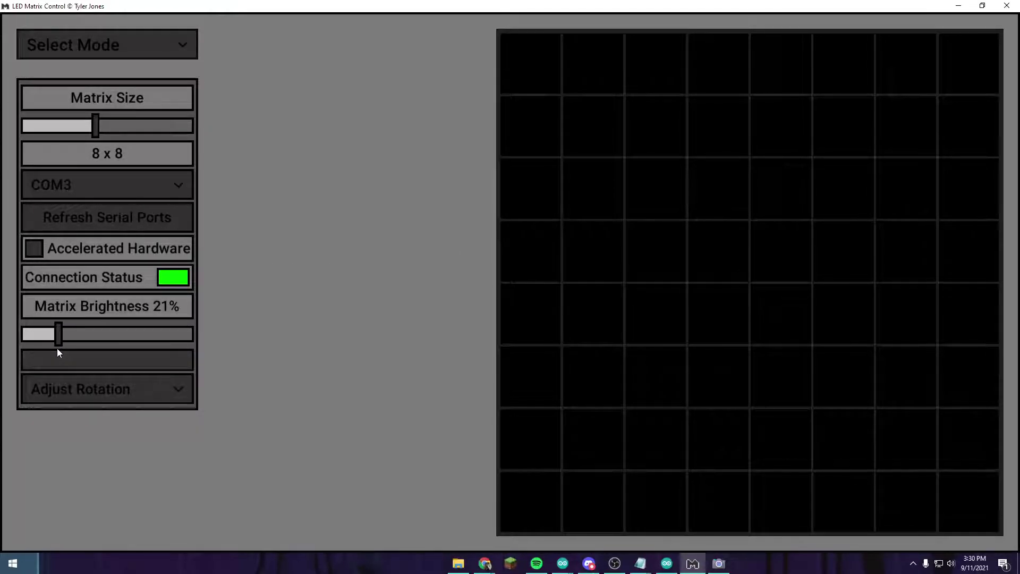
- Switch to Draw Mode and light the top-left cell red
click(126, 42)
click(118, 70)
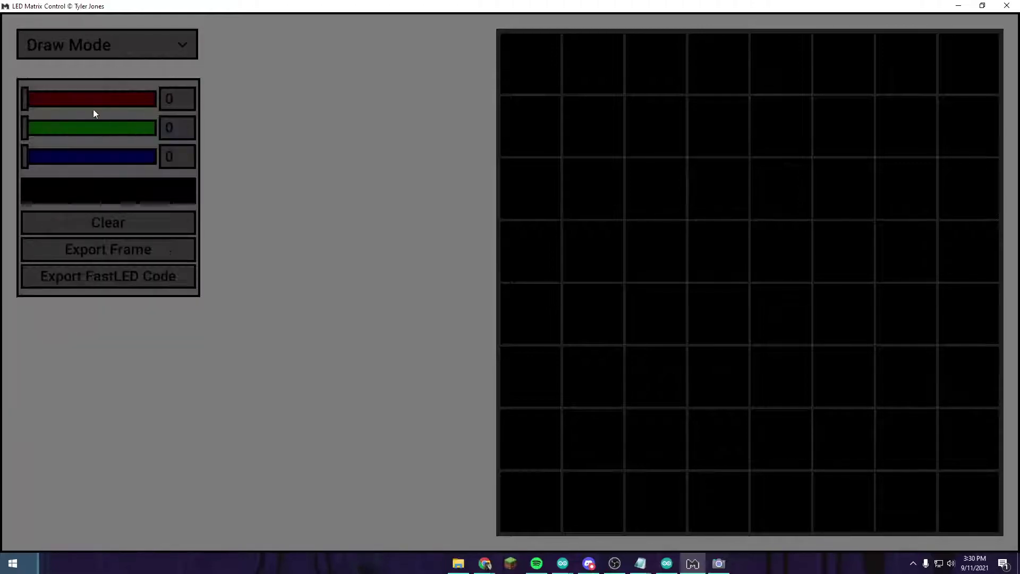
click(518, 60)
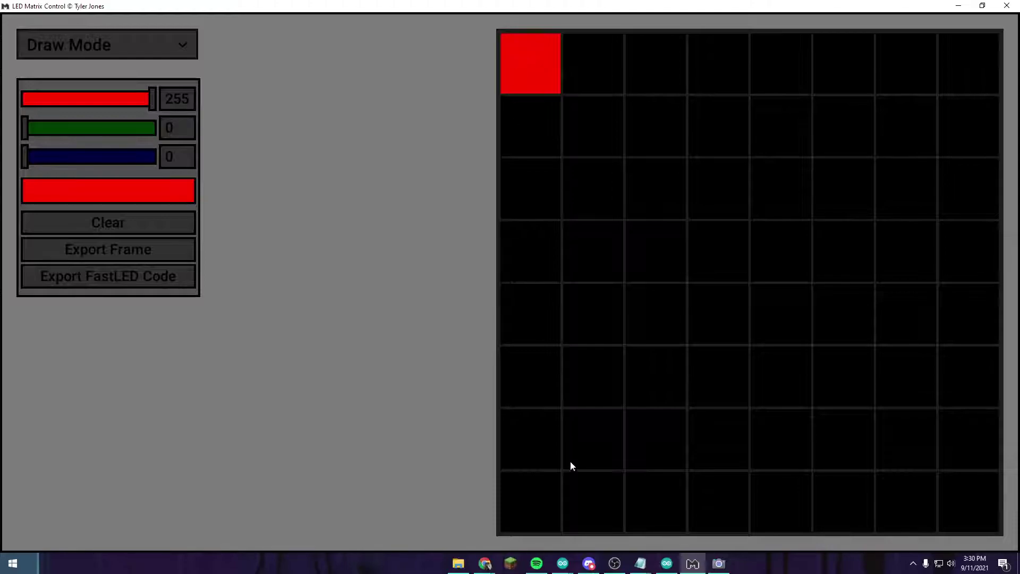
- Place the Camera feed on the left half and LED Matrix Control on the right half
click(718, 563)
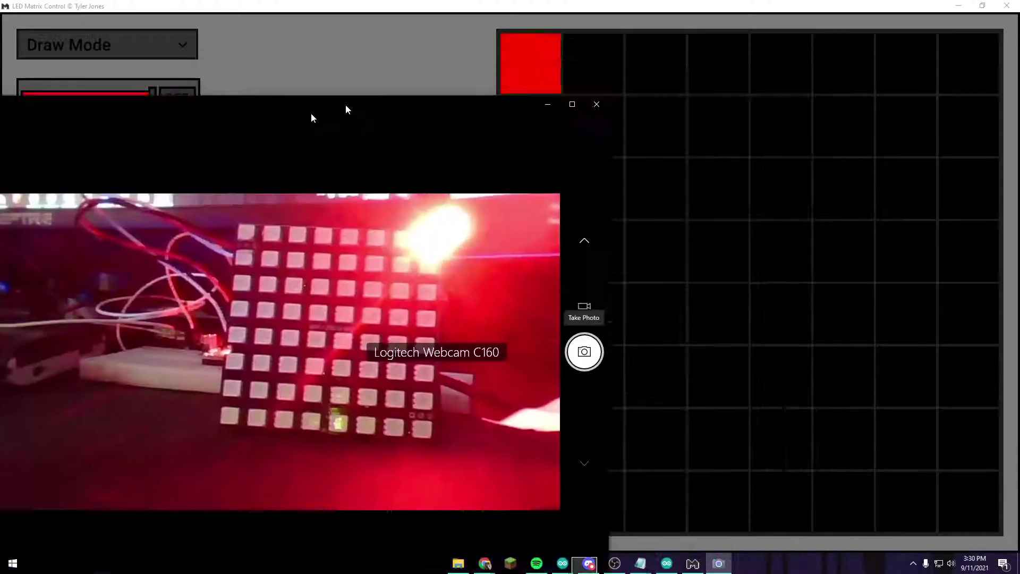
key(super+Left)
click(661, 5)
key(super+Right)
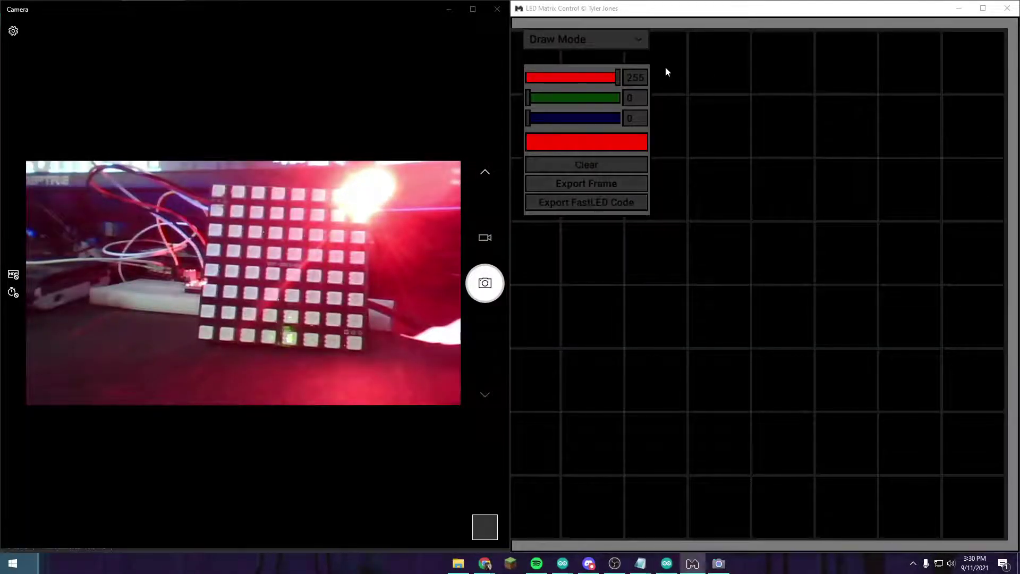
- Paint several cells red in the top row, row 4 and last column, then turn them off
click(665, 68)
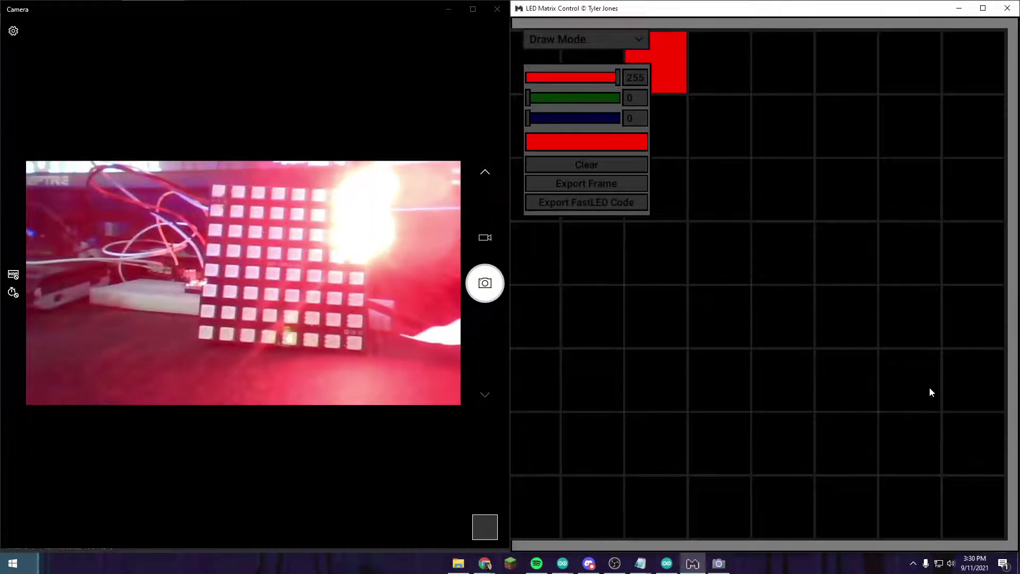
click(968, 406)
click(972, 454)
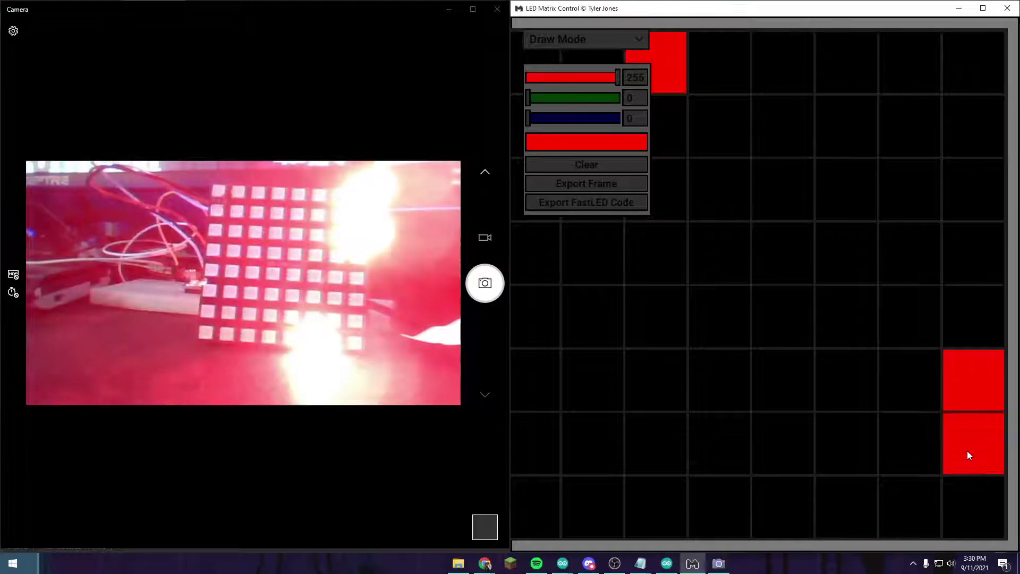
click(727, 257)
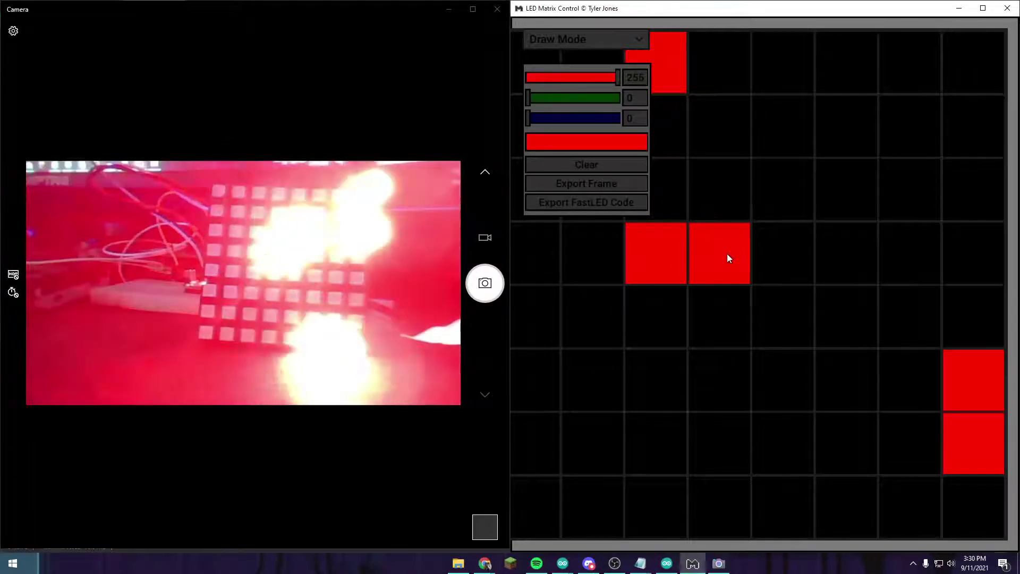
click(726, 257)
click(685, 260)
click(685, 63)
click(983, 390)
click(976, 420)
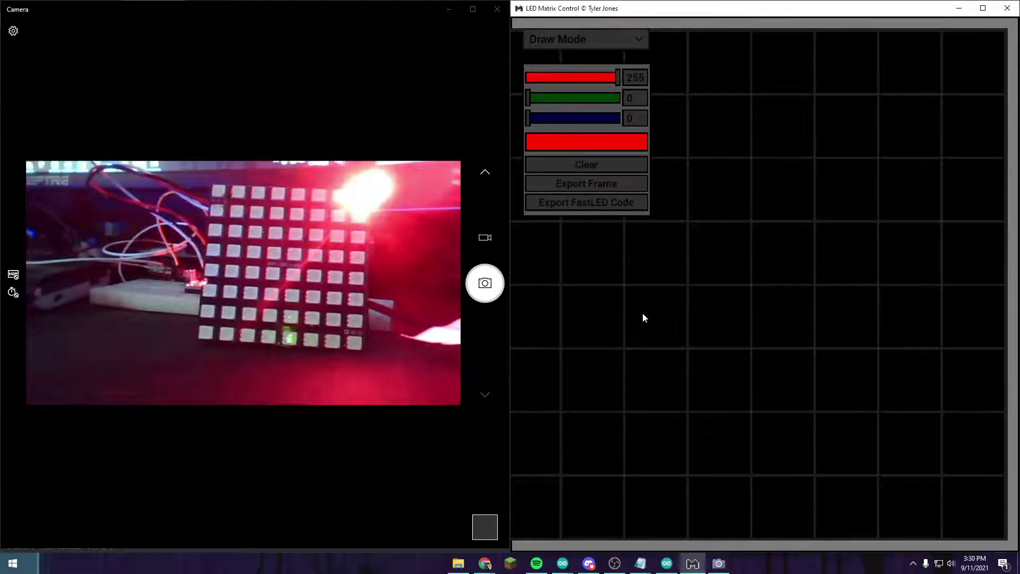
- Switch the colour to pure blue and paint the first column, last column and a middle shape
click(591, 118)
drag(611, 78, 452, 73)
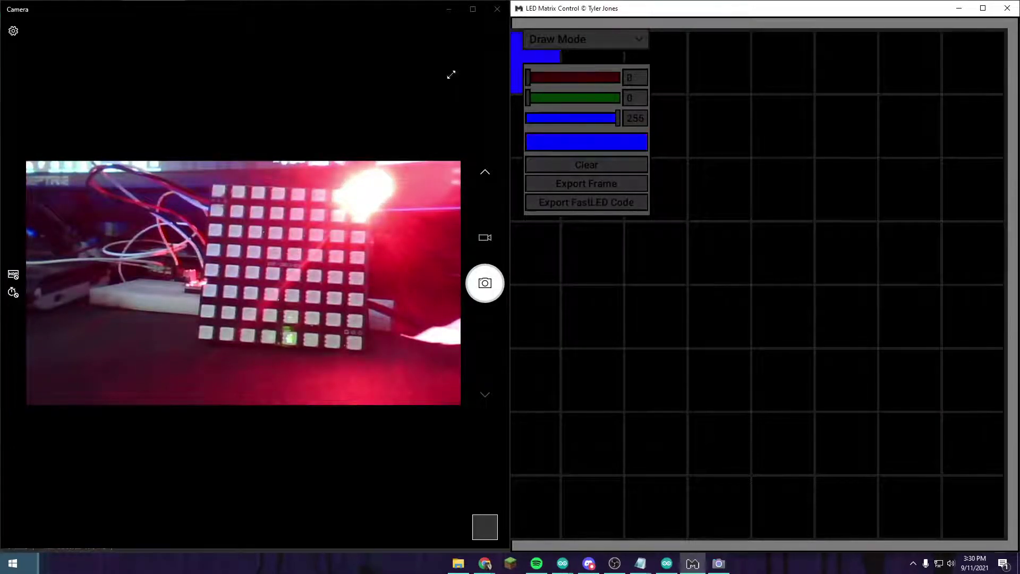
drag(537, 257, 551, 448)
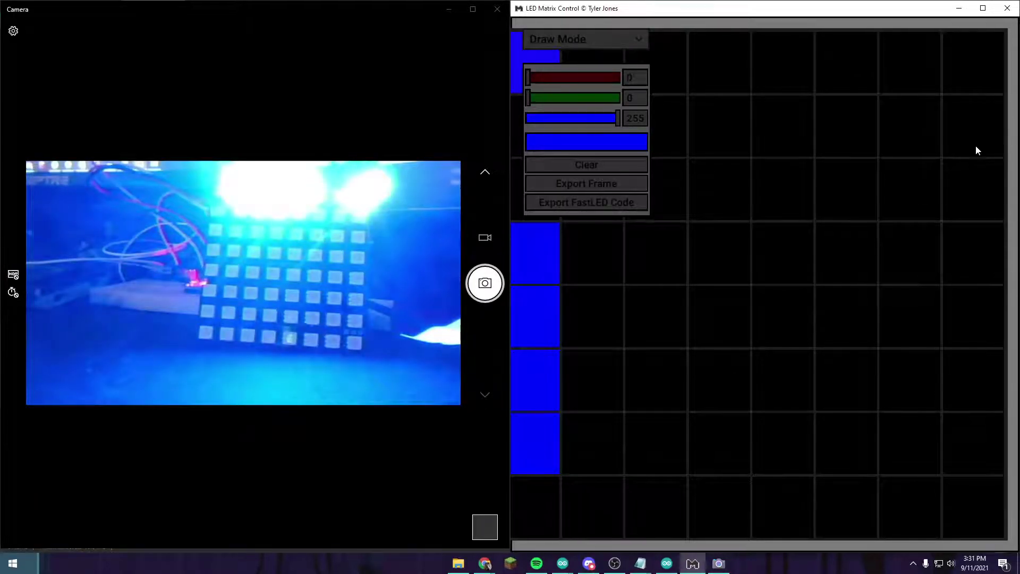
mouse_move(976, 150)
mouse_down()
mouse_move(978, 296)
mouse_move(963, 436)
mouse_up()
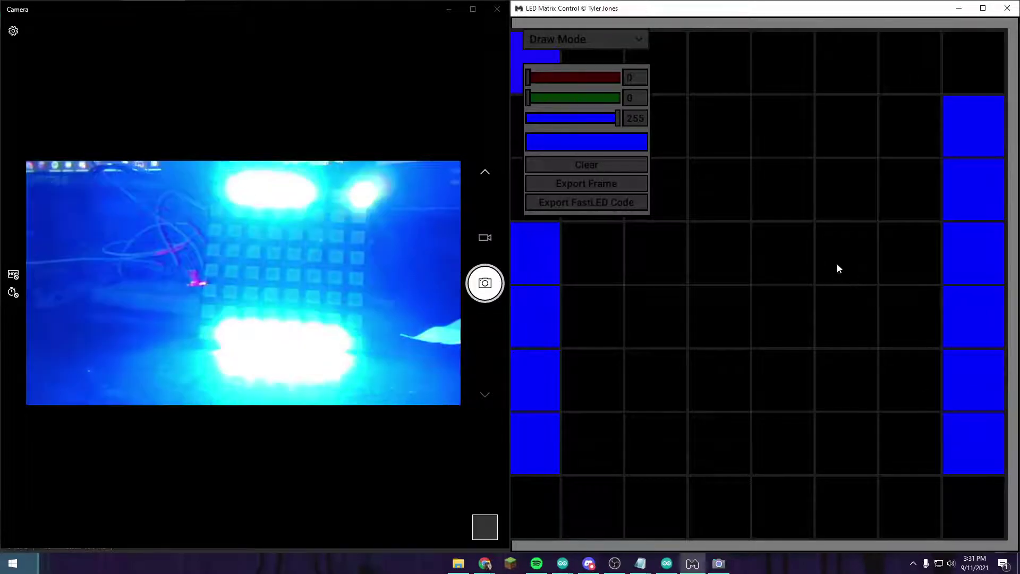
mouse_move(837, 263)
mouse_down()
mouse_move(705, 277)
mouse_move(859, 342)
mouse_move(794, 154)
mouse_move(845, 66)
mouse_move(995, 152)
mouse_move(774, 447)
mouse_move(708, 480)
mouse_move(654, 449)
mouse_up()
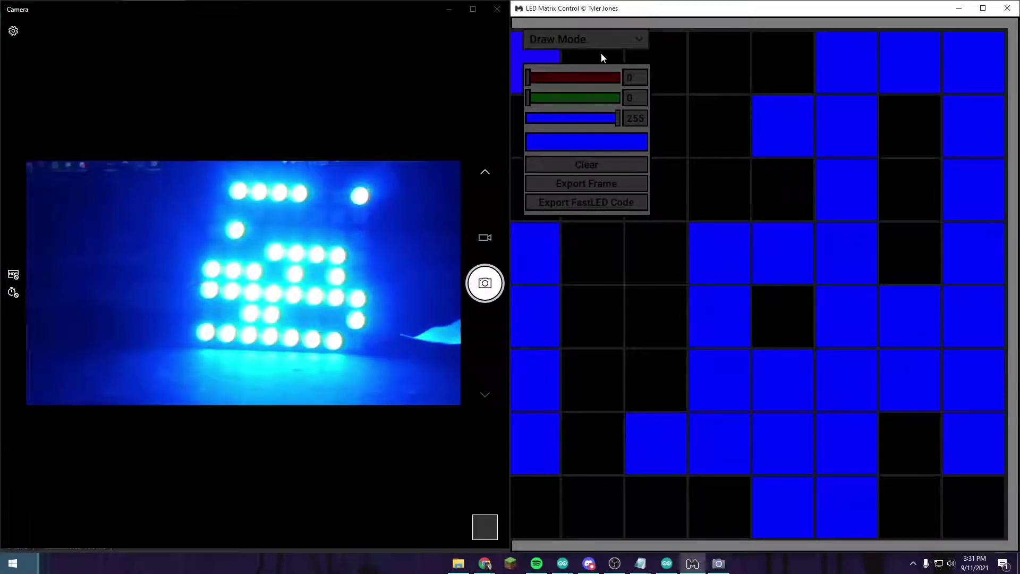
- Raise red to 255 for magenta, paint several cells and runs, then clear the grid
drag(573, 88, 618, 77)
click(665, 85)
click(702, 129)
click(657, 189)
mouse_move(656, 316)
mouse_down()
mouse_move(644, 410)
mouse_move(717, 504)
mouse_up()
mouse_move(845, 505)
mouse_down()
mouse_move(952, 394)
mouse_move(719, 189)
mouse_move(956, 160)
mouse_move(972, 126)
mouse_up()
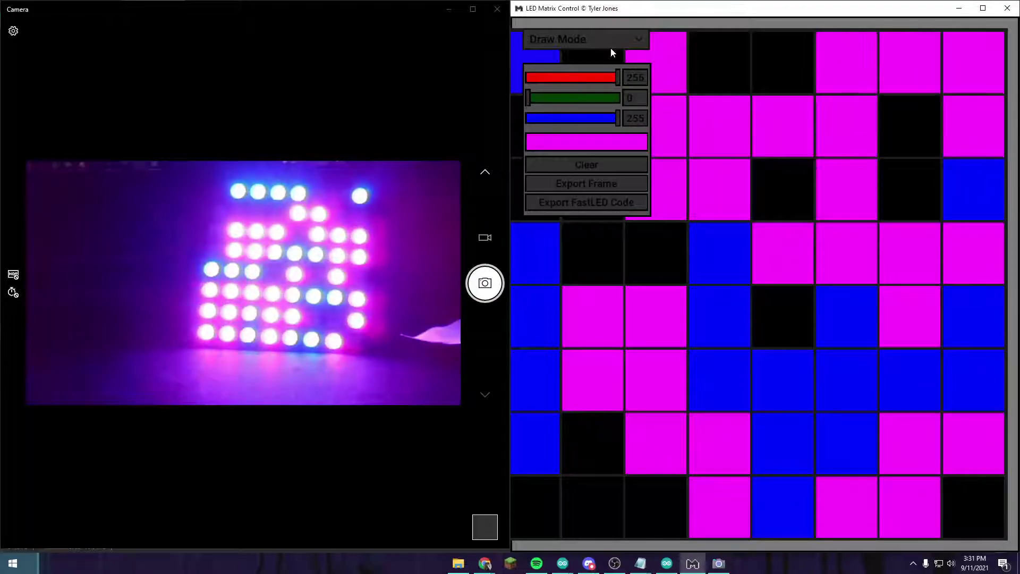
click(606, 171)
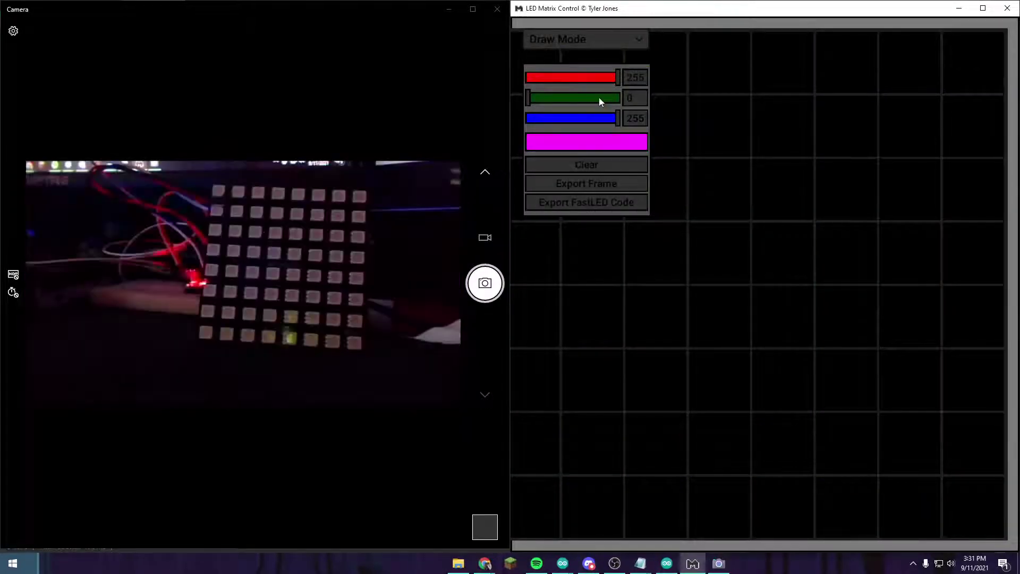
- Paint a white cell and a red cell, dim red to 52, then erase both cells
click(669, 126)
mouse_move(537, 98)
mouse_down()
mouse_move(618, 97)
mouse_move(512, 107)
mouse_up()
click(512, 109)
drag(571, 119, 528, 118)
click(515, 122)
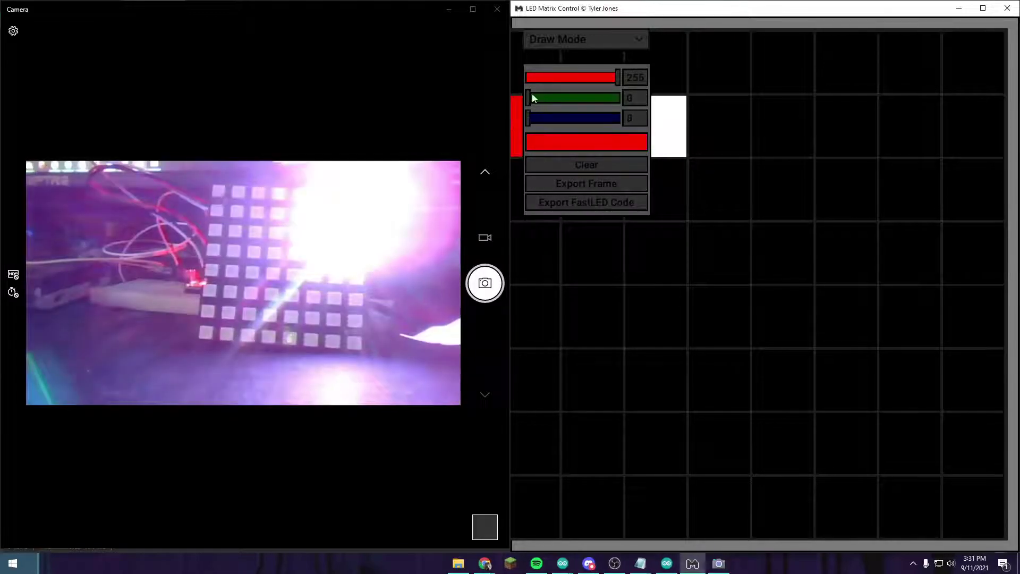
mouse_move(564, 82)
mouse_down()
mouse_move(534, 84)
mouse_move(545, 81)
mouse_up()
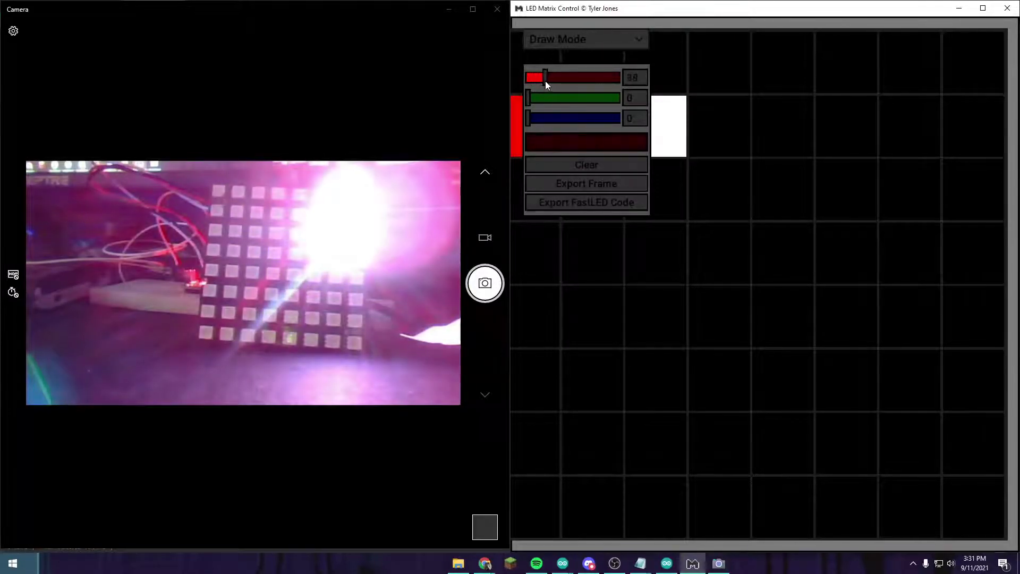
right_click(669, 126)
right_click(518, 134)
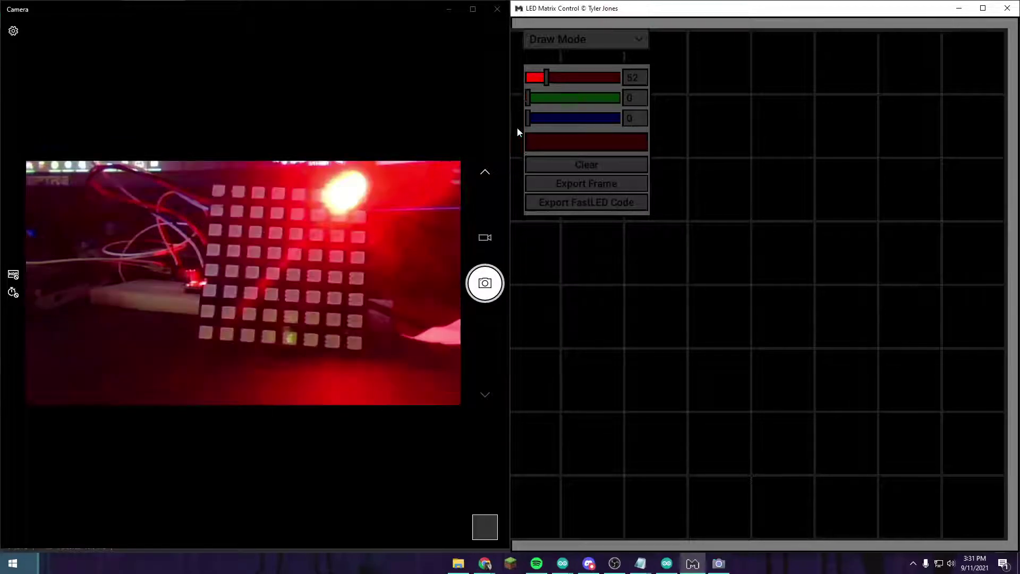
- Paint the first column and row 4 in dark red, then clear the grid
click(521, 260)
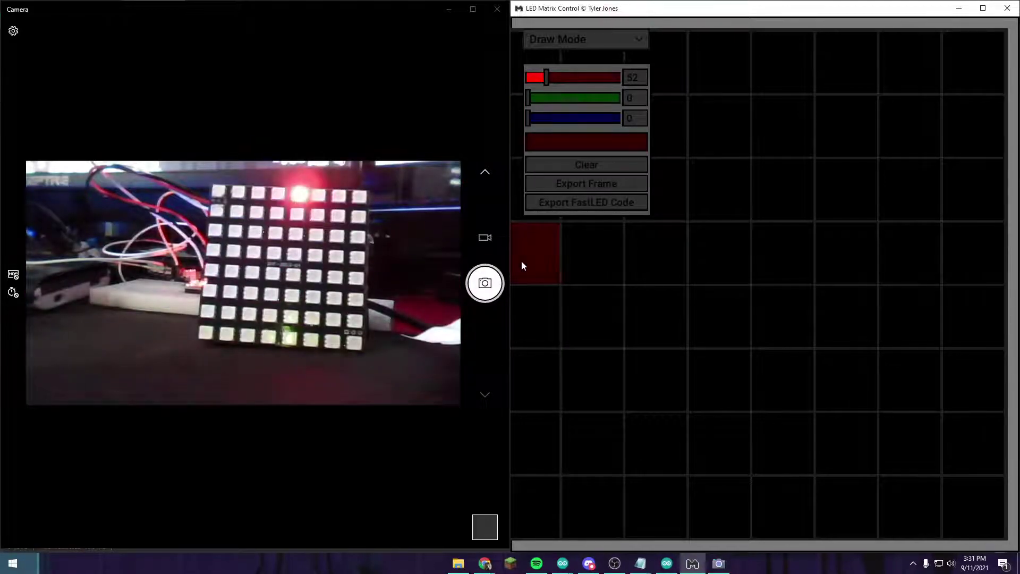
drag(539, 510, 538, 313)
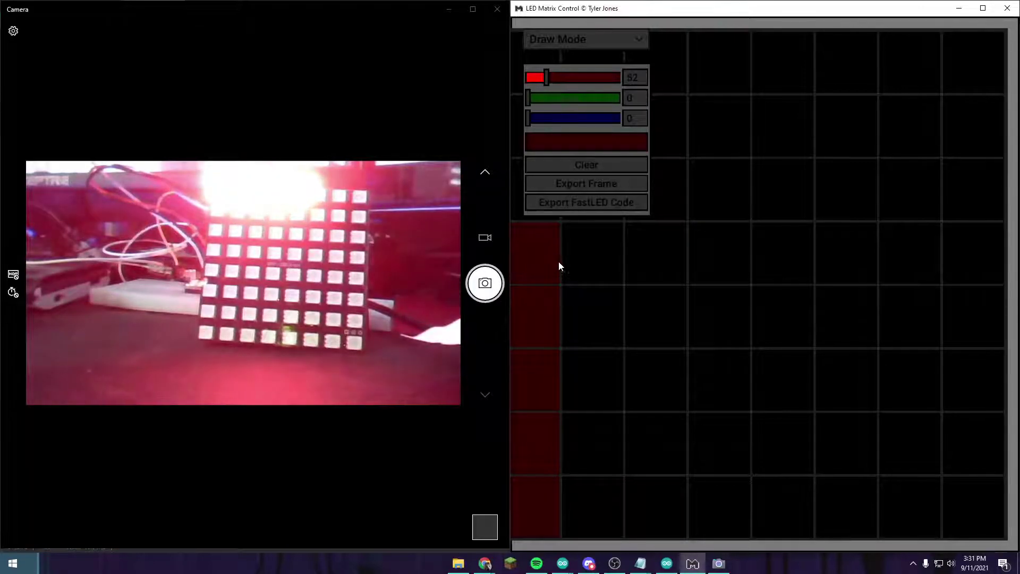
click(586, 257)
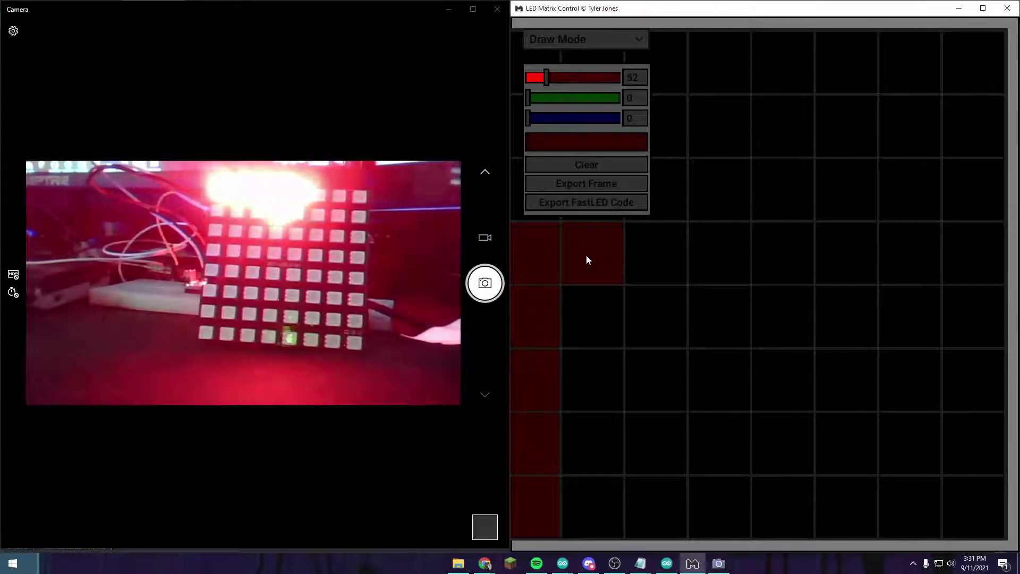
click(657, 269)
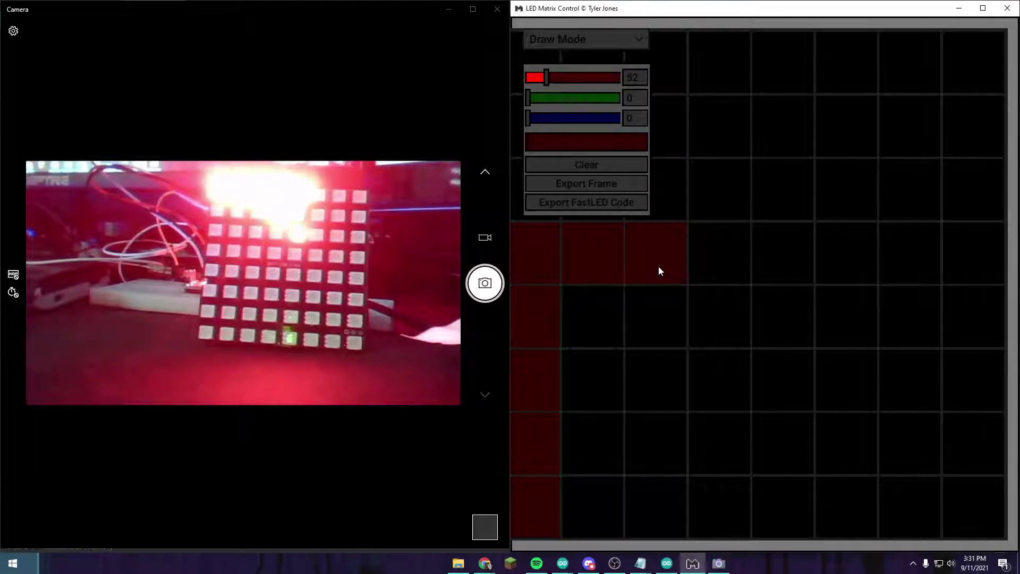
drag(658, 267, 834, 245)
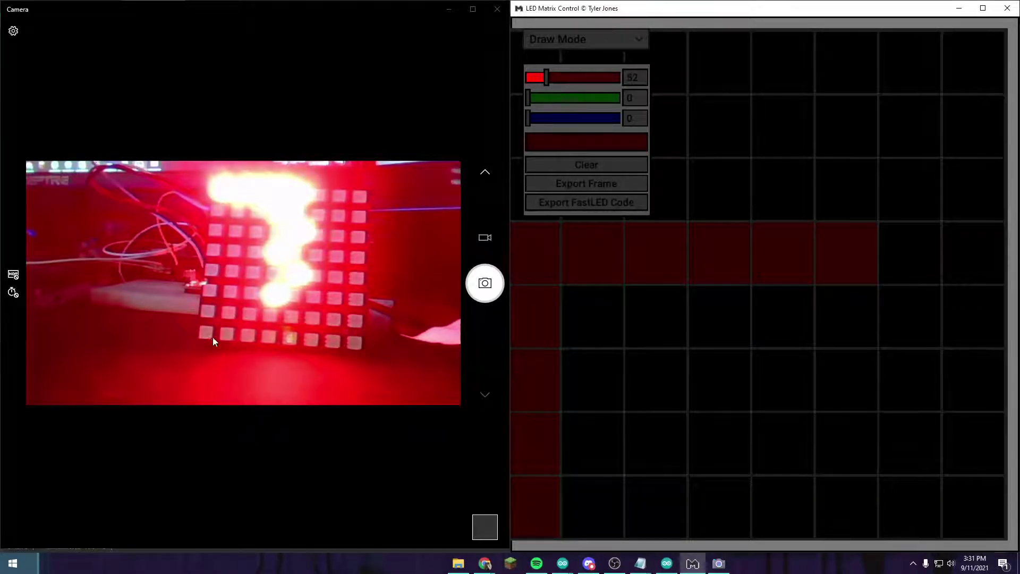
click(598, 161)
- In Webcam Mode, stream the Logitech Webcam to the matrix, then stop the stream
click(638, 41)
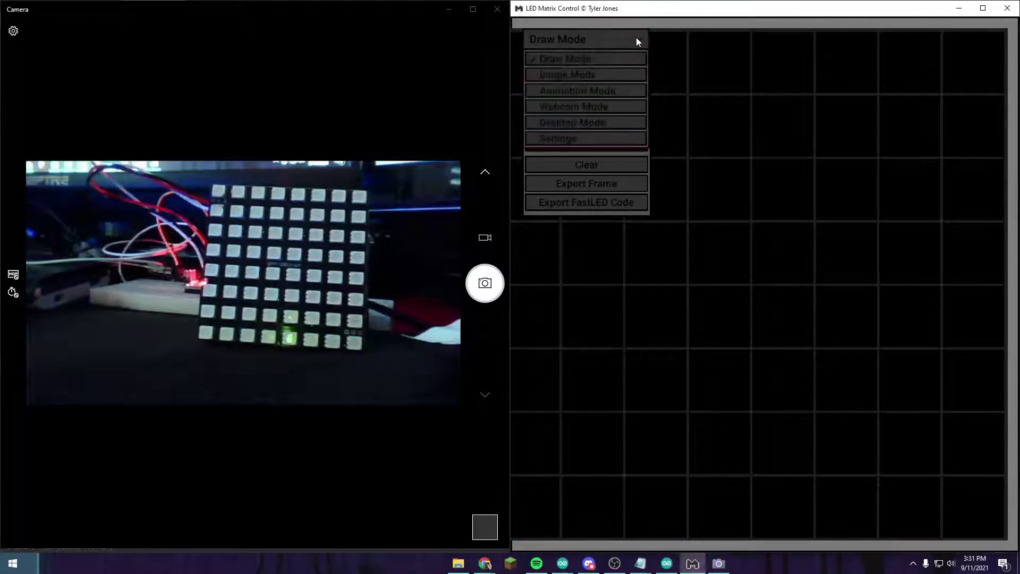
click(585, 106)
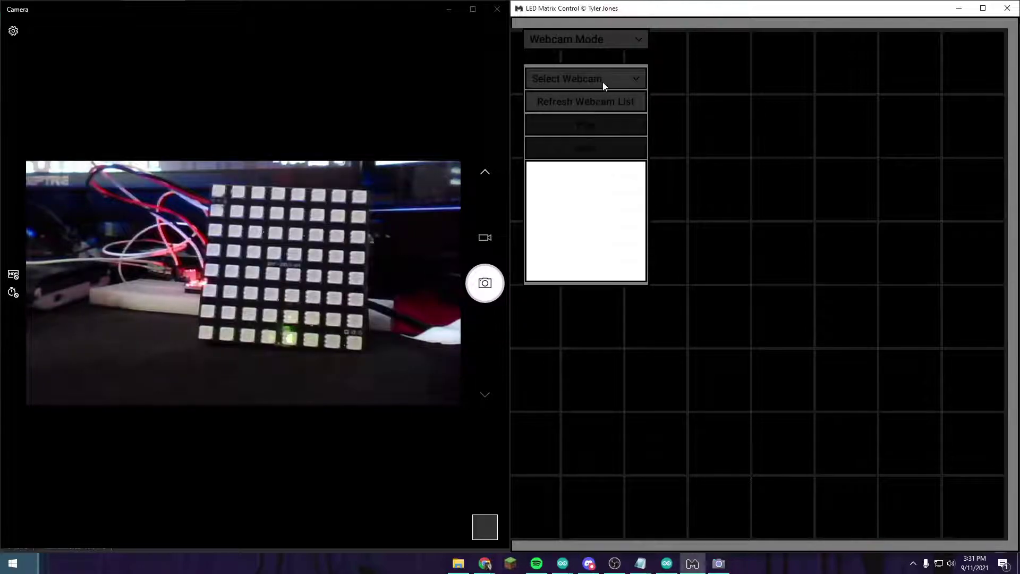
click(603, 80)
click(596, 98)
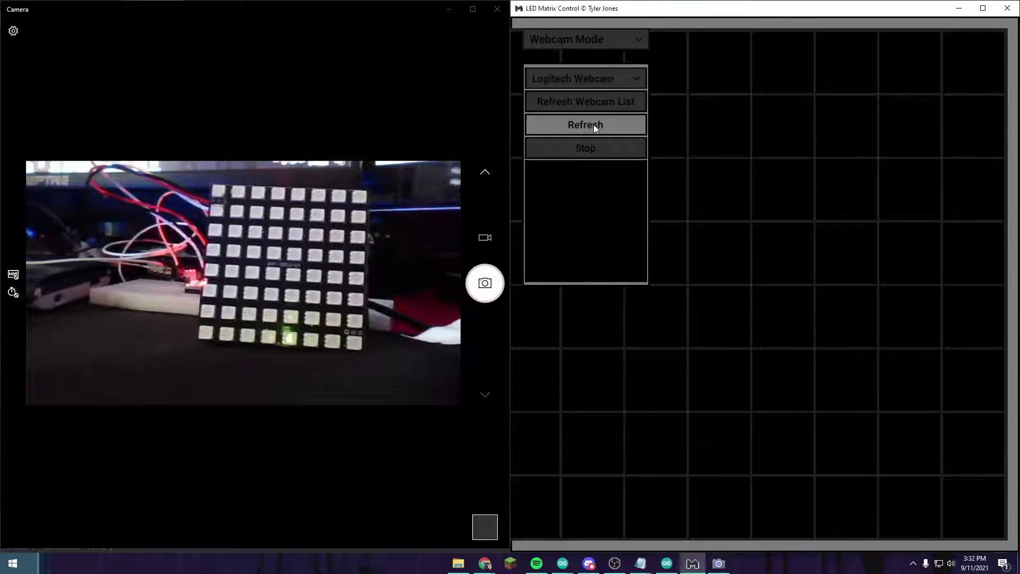
click(594, 125)
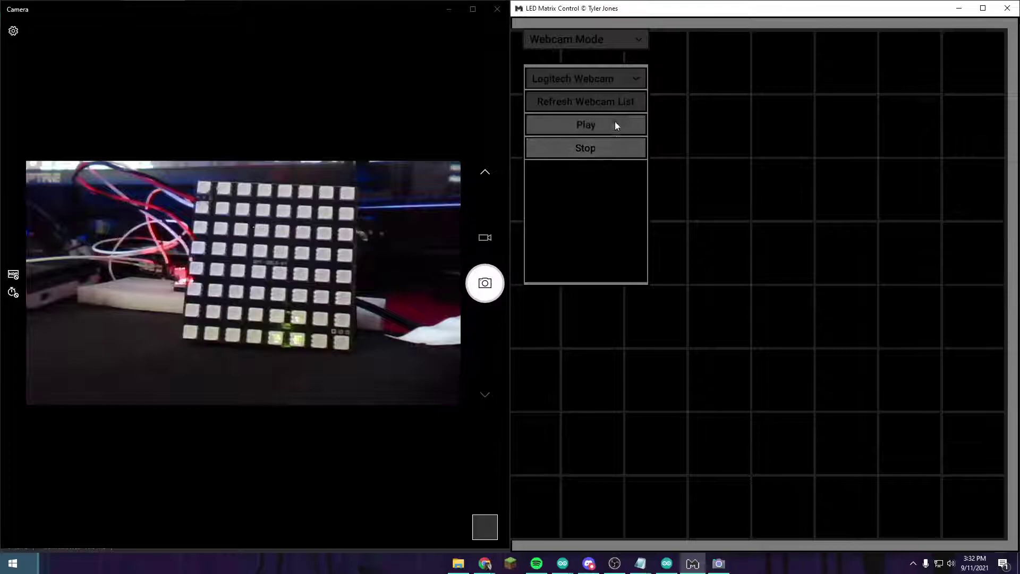
click(623, 38)
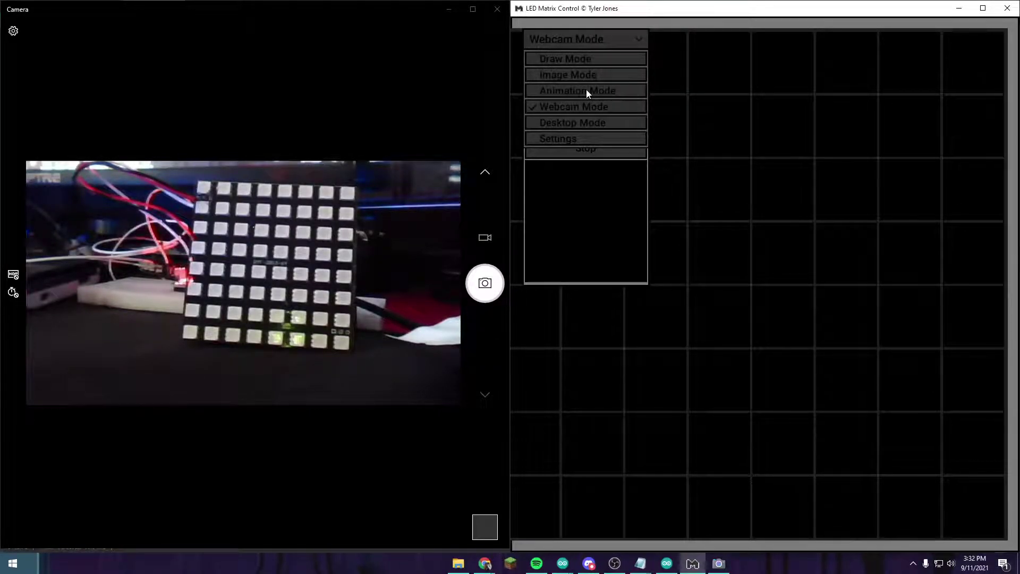
- In Desktop Mode, start capturing DISPLAY1 onto the matrix
click(584, 122)
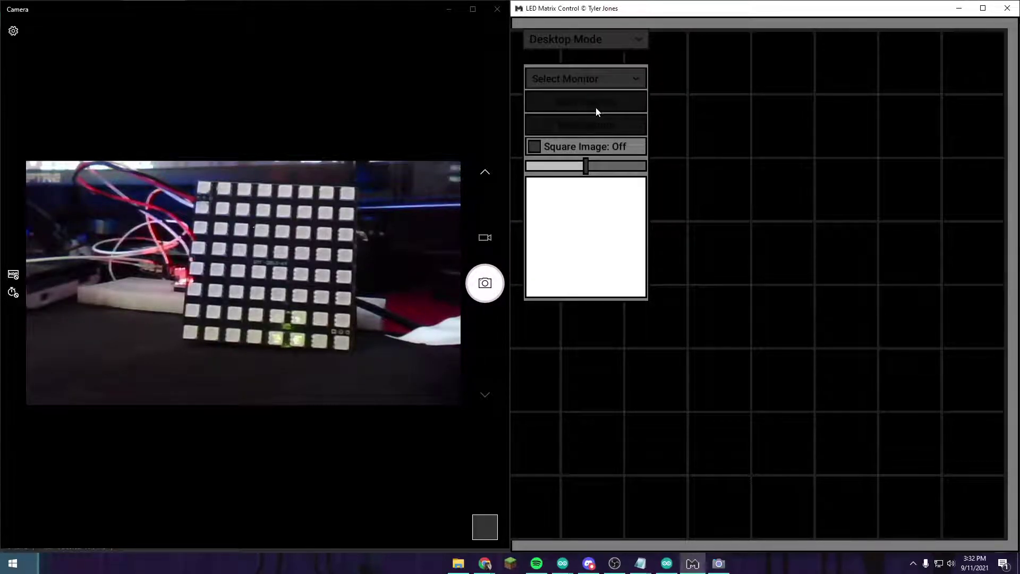
click(624, 75)
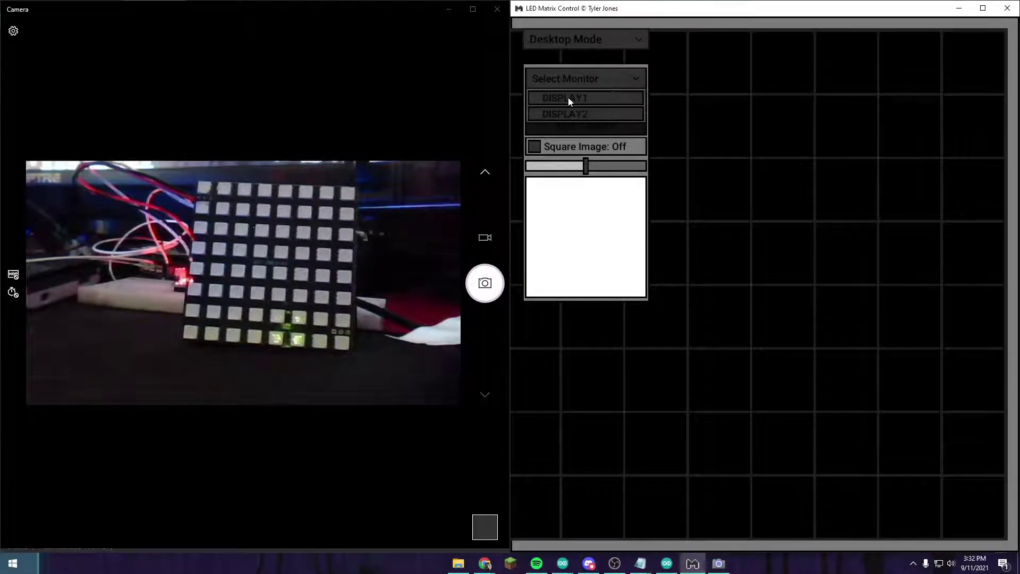
click(569, 97)
click(574, 104)
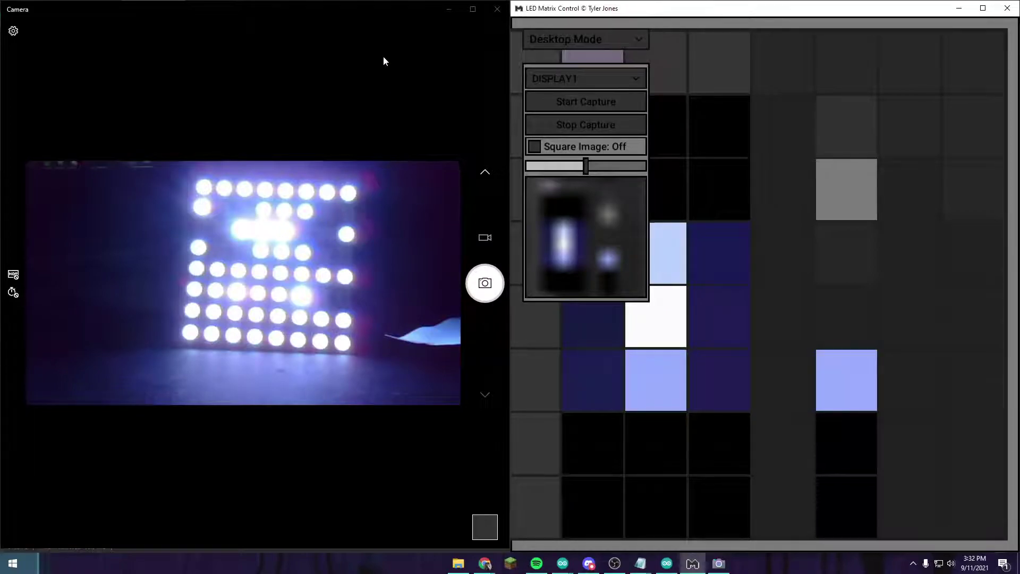
- Rearrange the Camera and control windows and open the Settings panel
drag(353, 5, 412, 95)
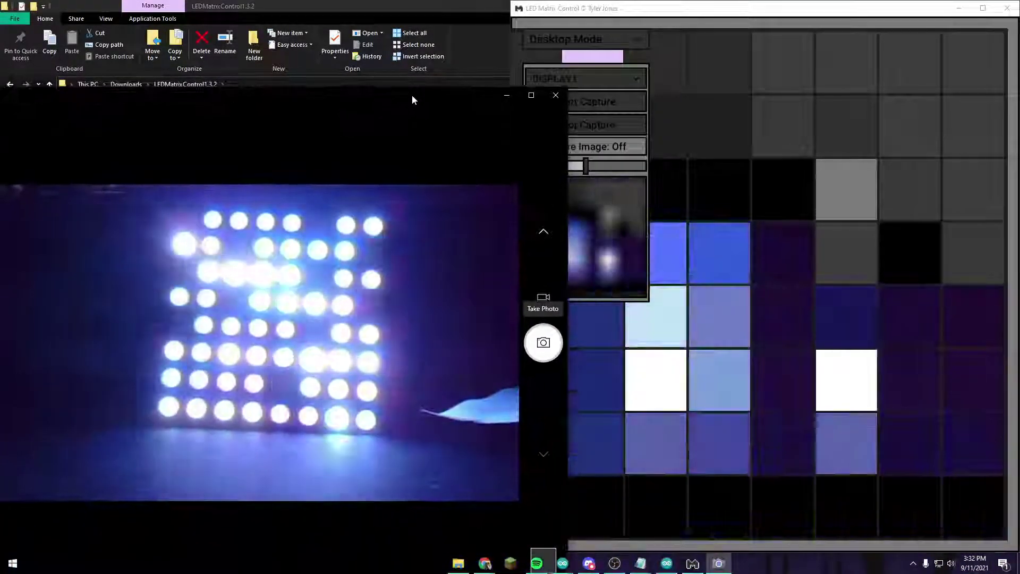
drag(646, 8, 1018, 177)
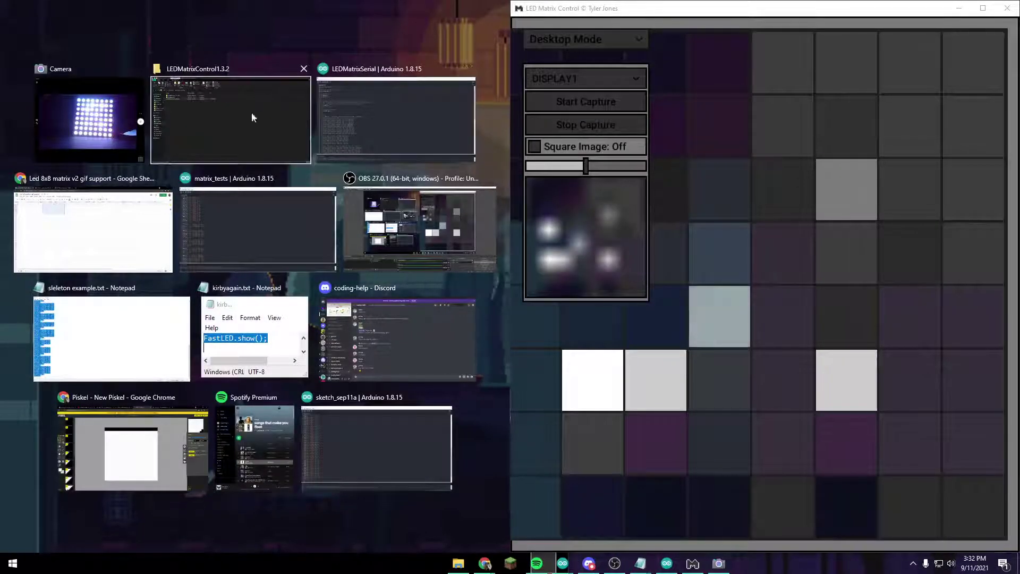
click(109, 114)
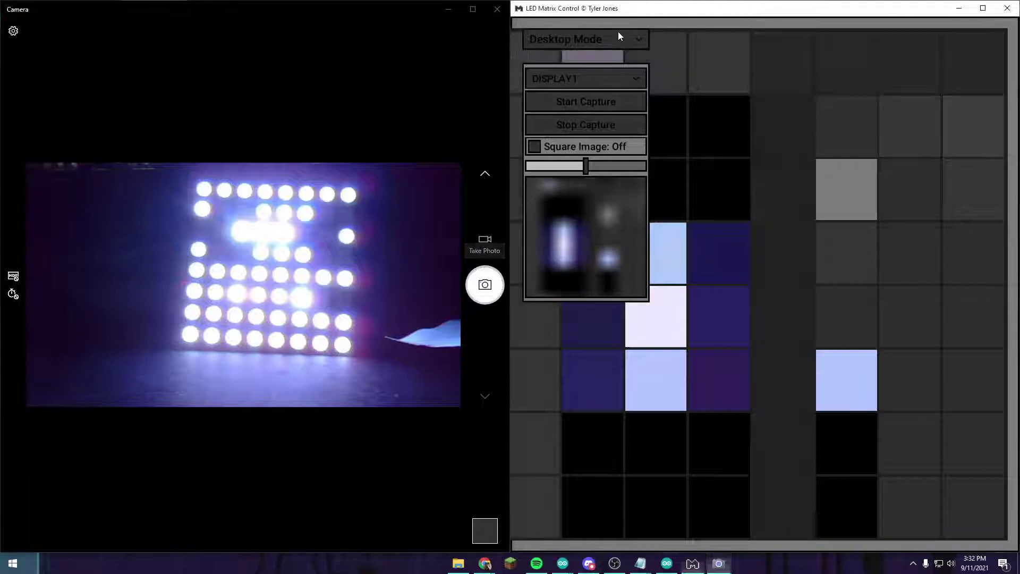
click(617, 36)
click(592, 138)
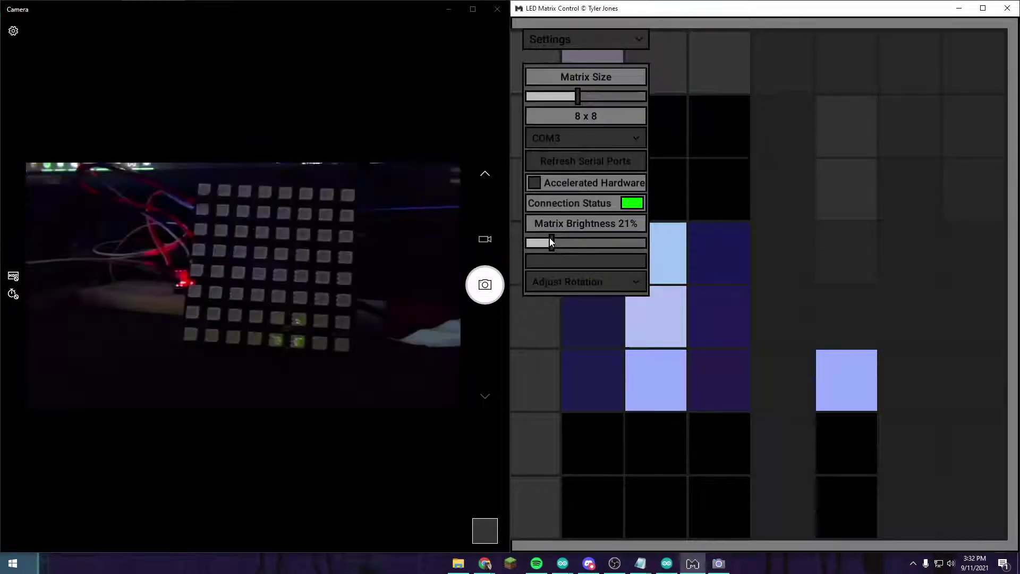
- Dim the matrix brightness to 01%, close the Camera app, and maximize LED Matrix Control
drag(550, 240, 529, 254)
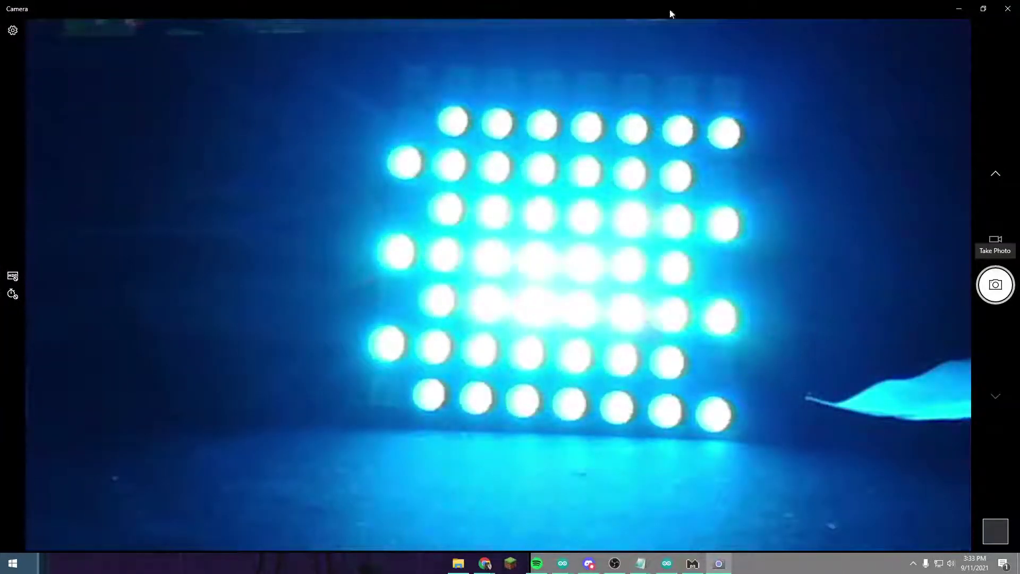
click(1008, 8)
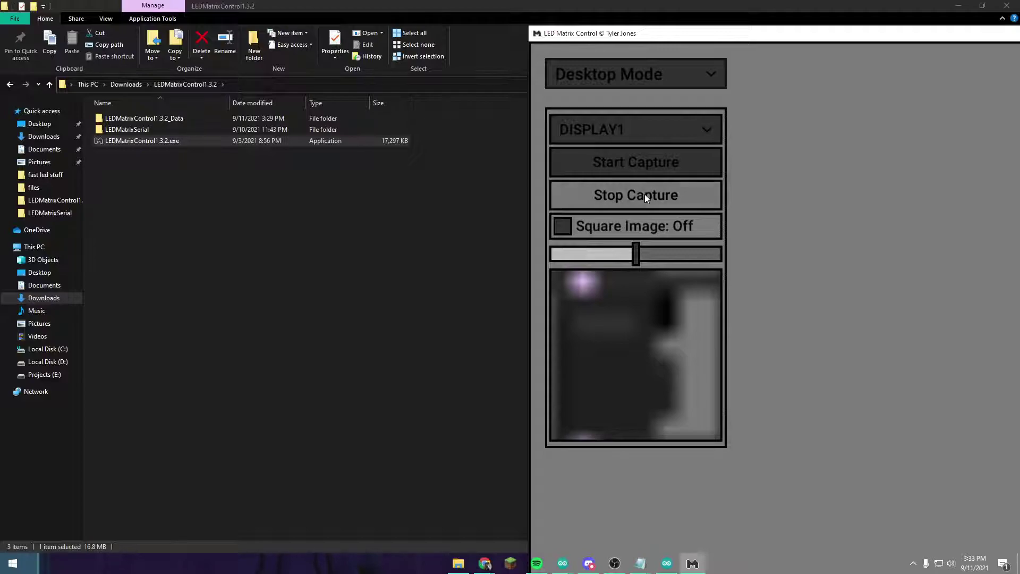
click(718, 72)
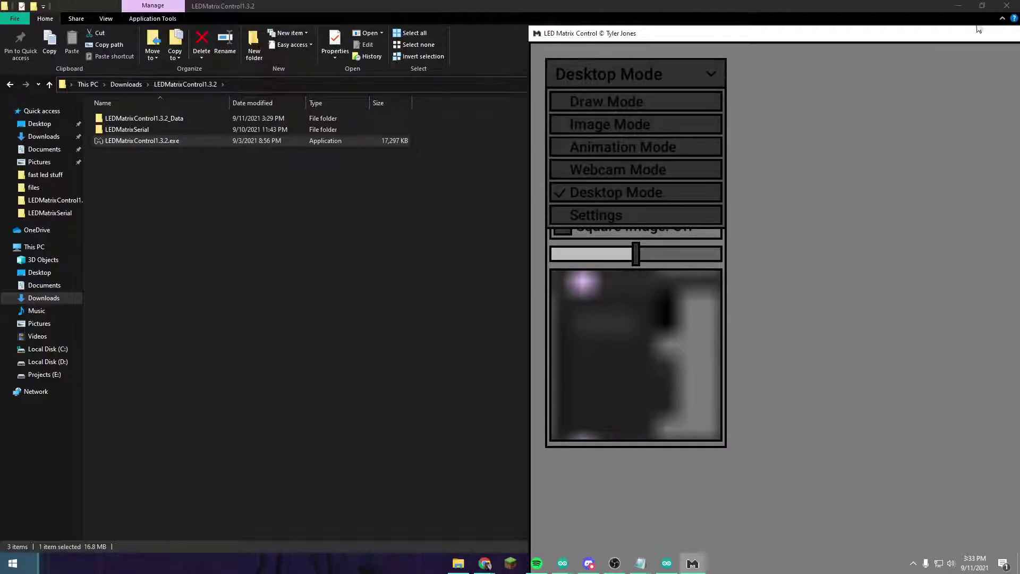
double_click(880, 36)
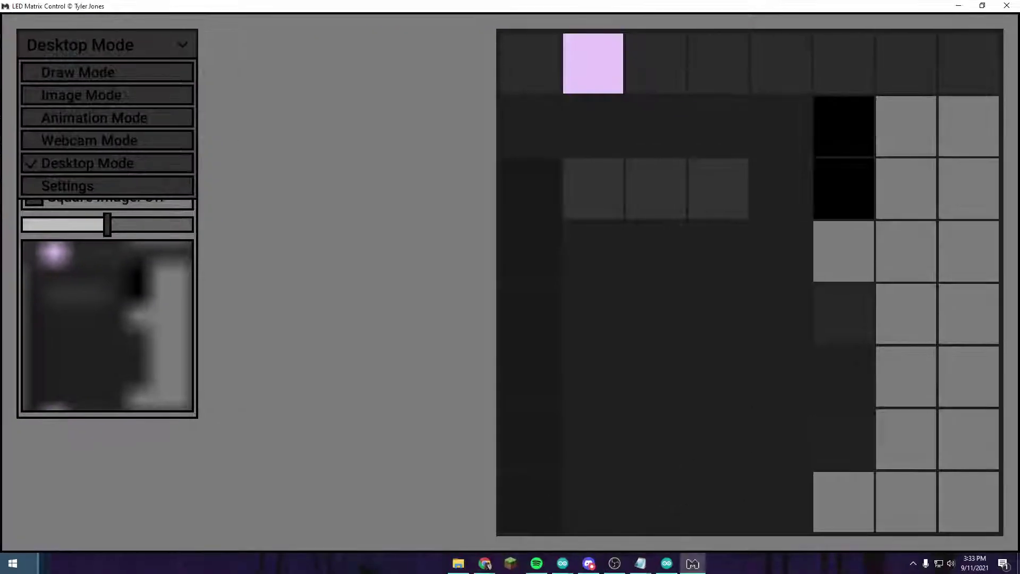
- Close LED Matrix Control and File Explorer, and minimize Arduino IDE
click(1006, 5)
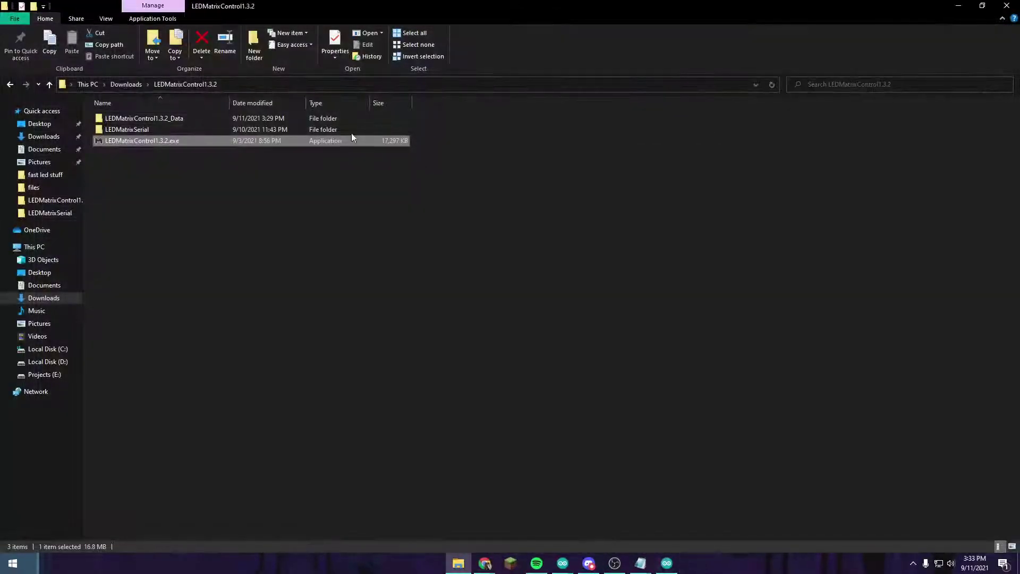
click(958, 6)
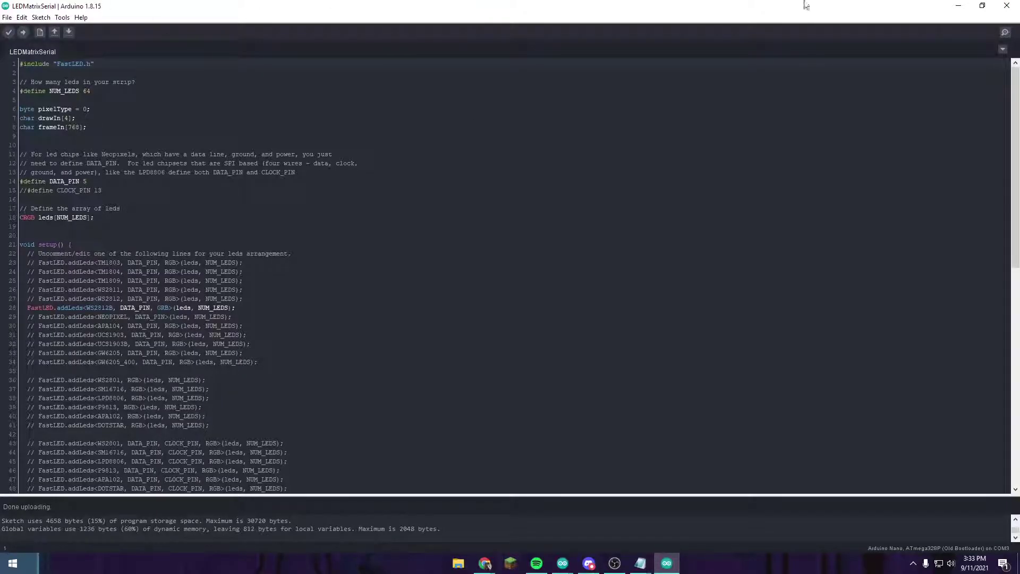
click(958, 5)
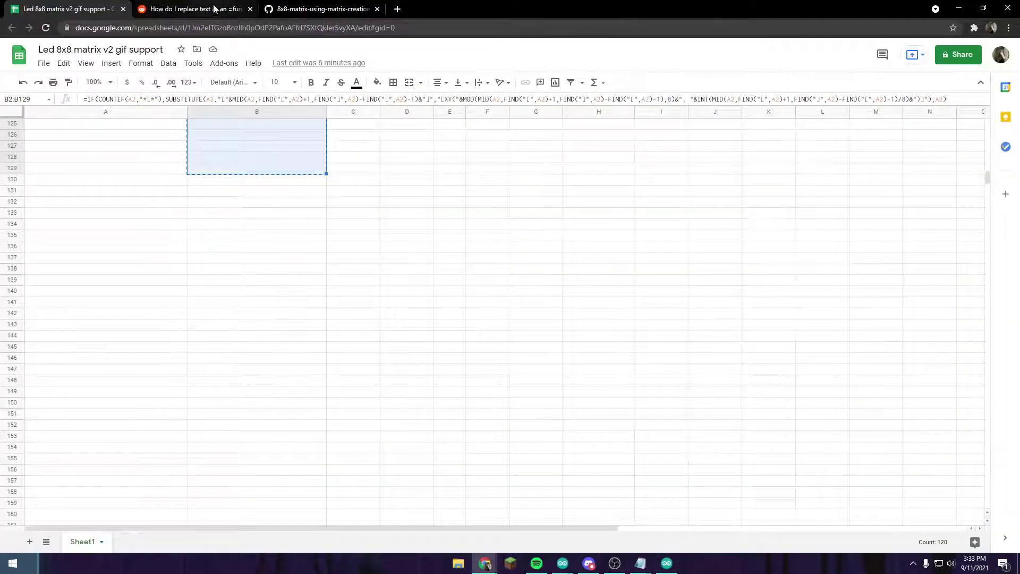
- Scroll the Led 8x8 matrix v2 gif support sheet up to its headers, then open File Explorer
scroll(200, 208, up, 20)
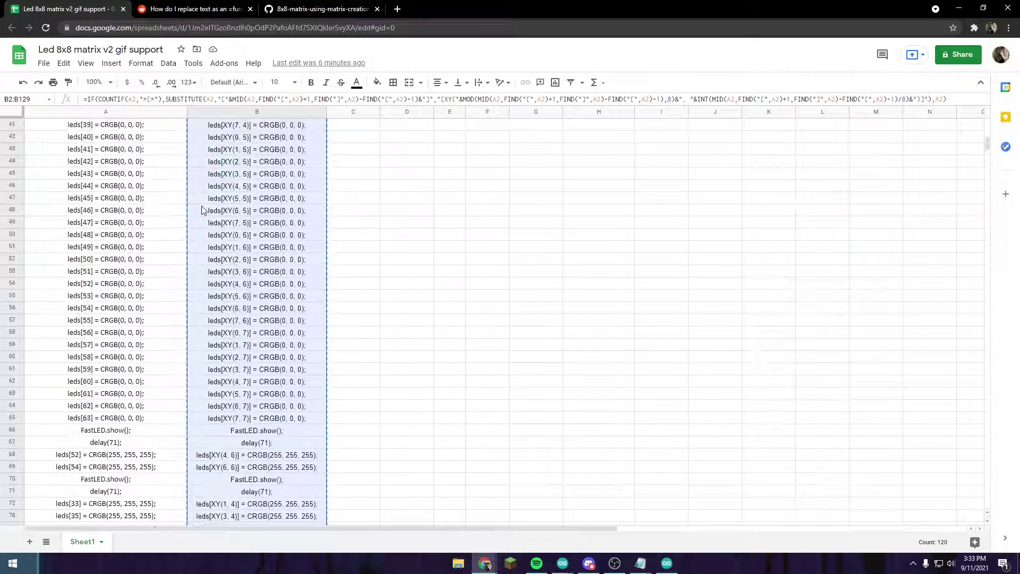
scroll(170, 189, up, 10)
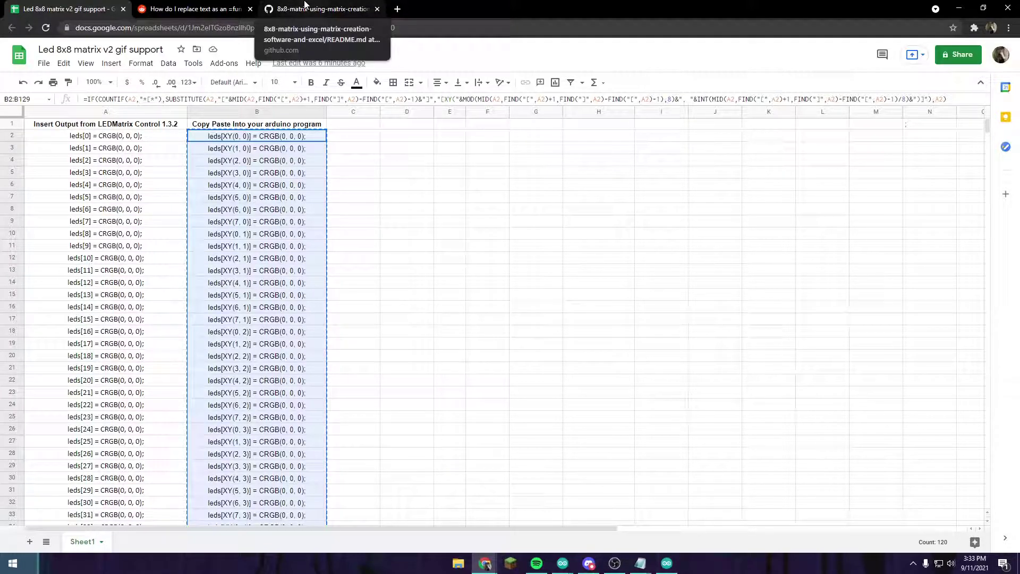
click(458, 563)
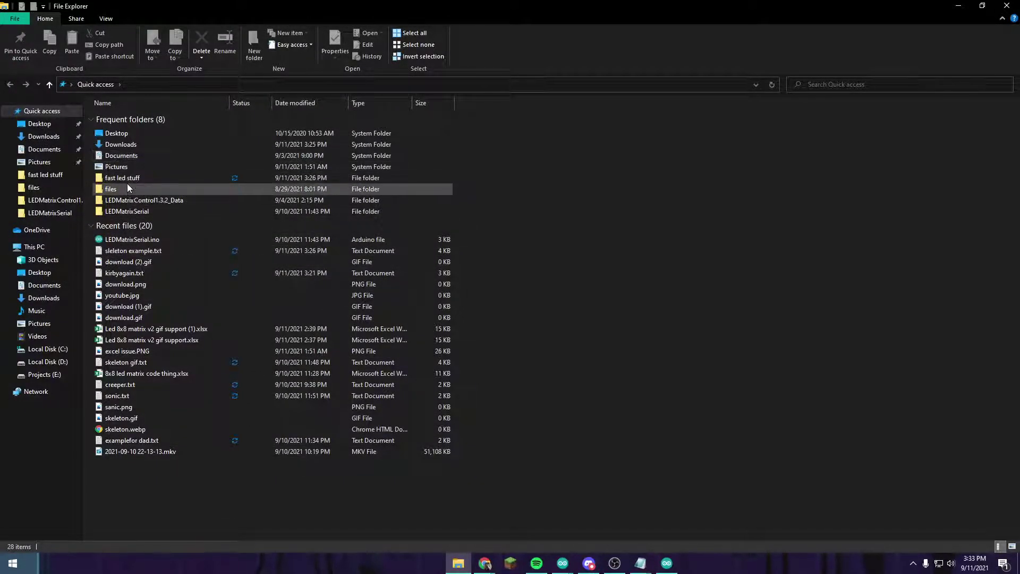
- Relaunch LEDMatrixControl1.3.2.exe from its folder and maximize the program window
double_click(147, 199)
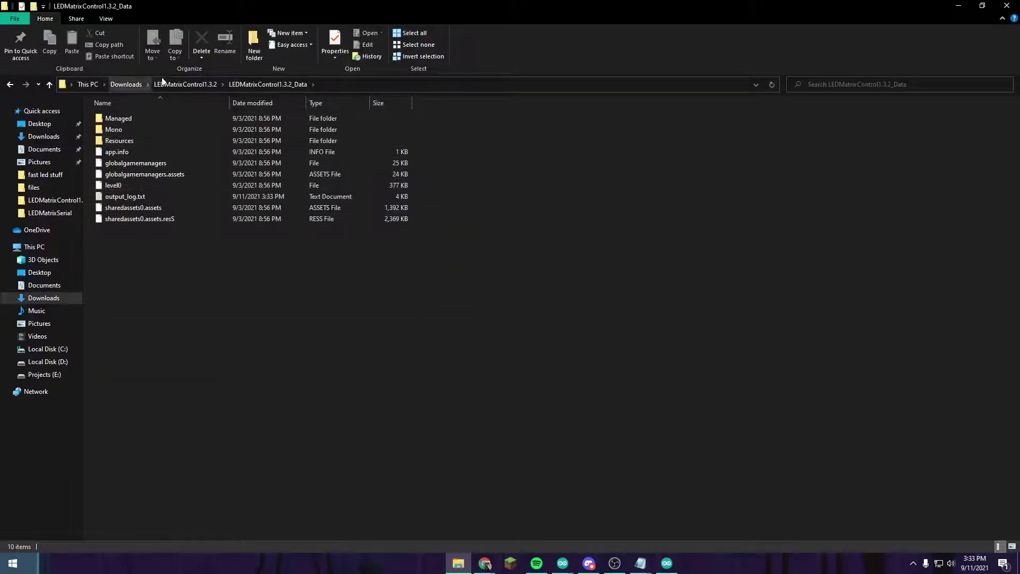
click(185, 84)
double_click(154, 145)
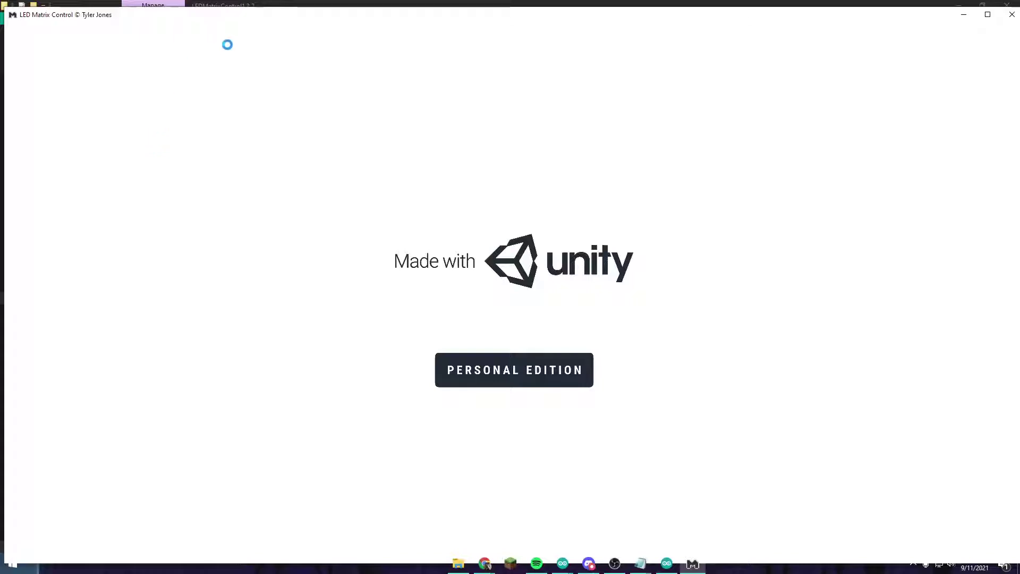
drag(249, 20, 251, 3)
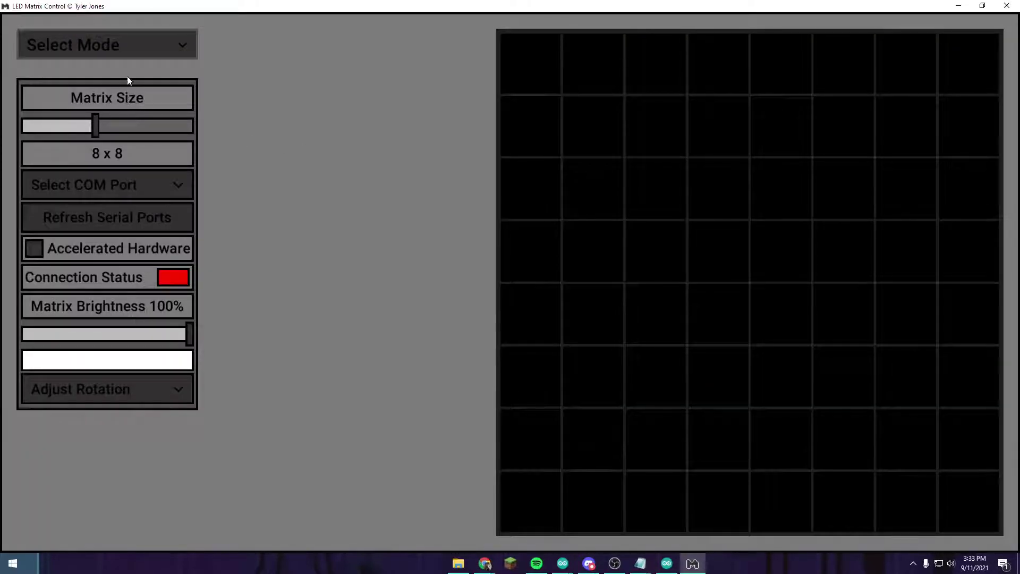
- Connect the matrix on COM3, try grid sizes up to 16 x 16, then restore 8 x 8
click(145, 181)
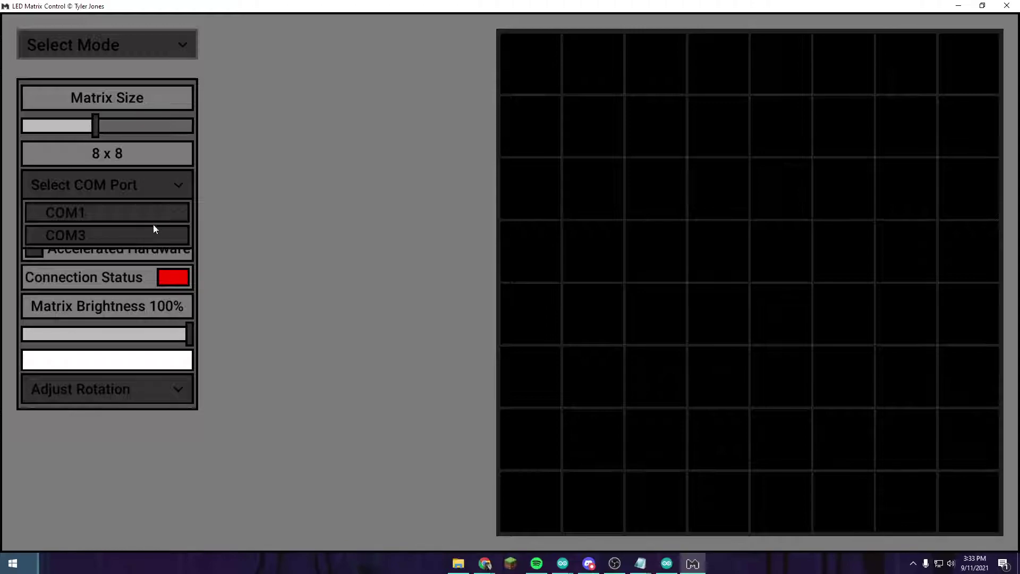
click(125, 235)
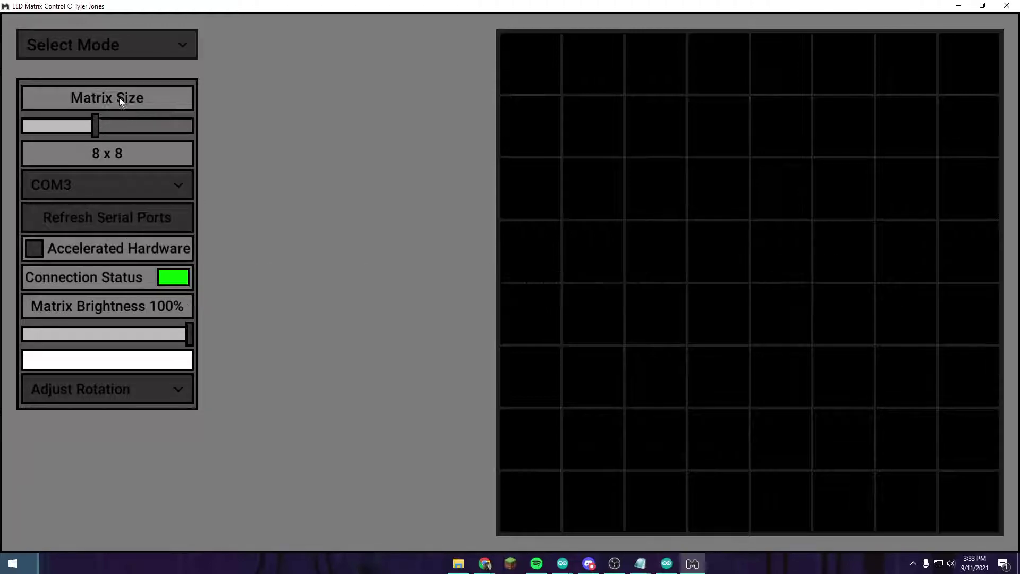
drag(96, 125, 218, 130)
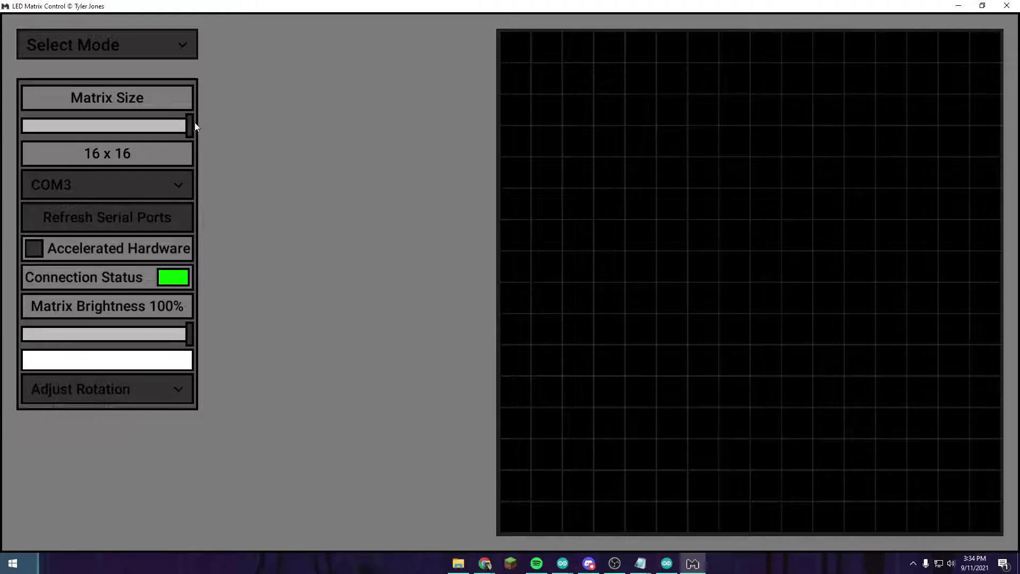
drag(191, 125, 106, 132)
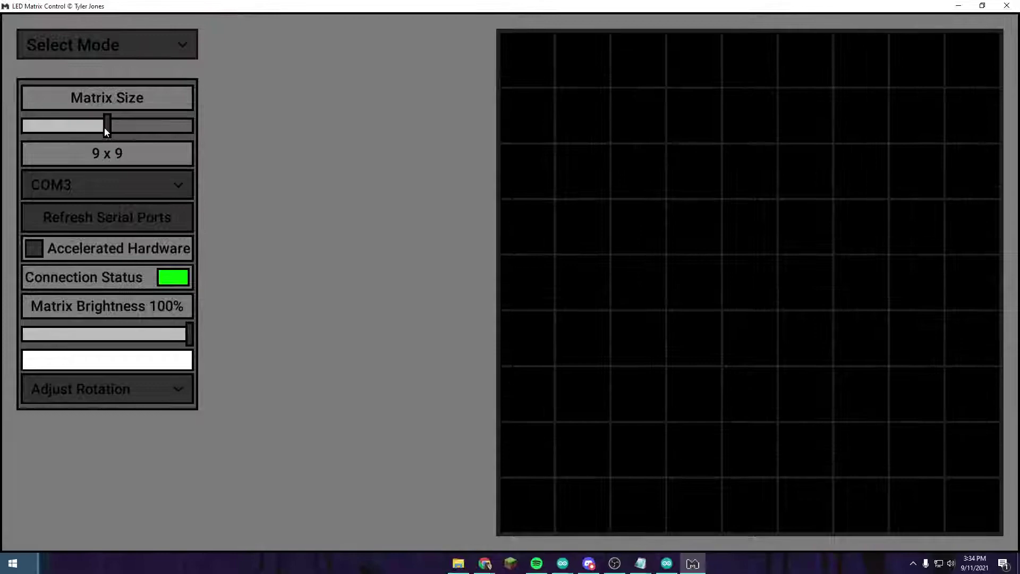
drag(104, 132, 97, 131)
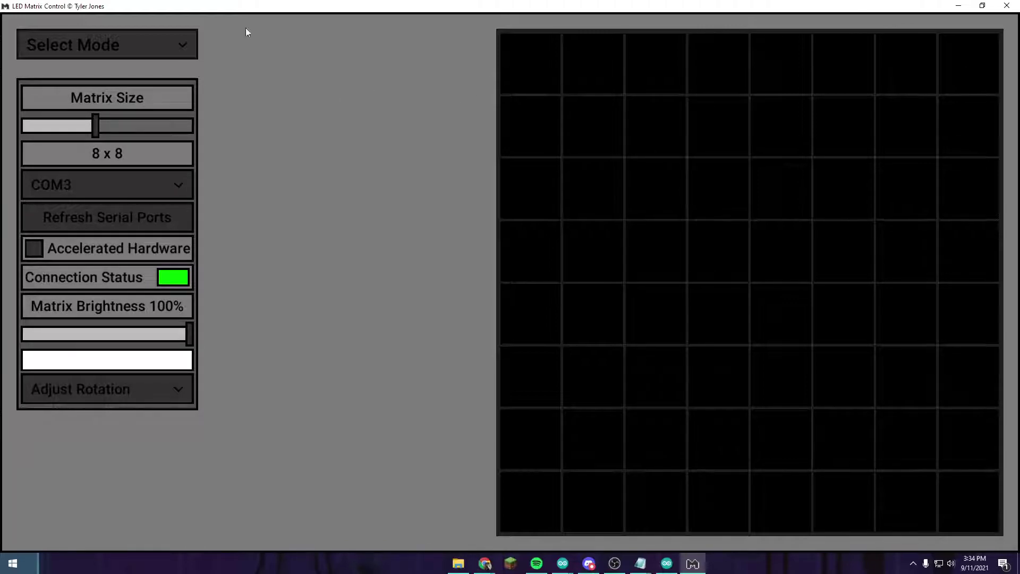
- Close LED Matrix Control and File Explorer to bring back the Led 8x8 matrix v2 gif support sheet
click(1007, 5)
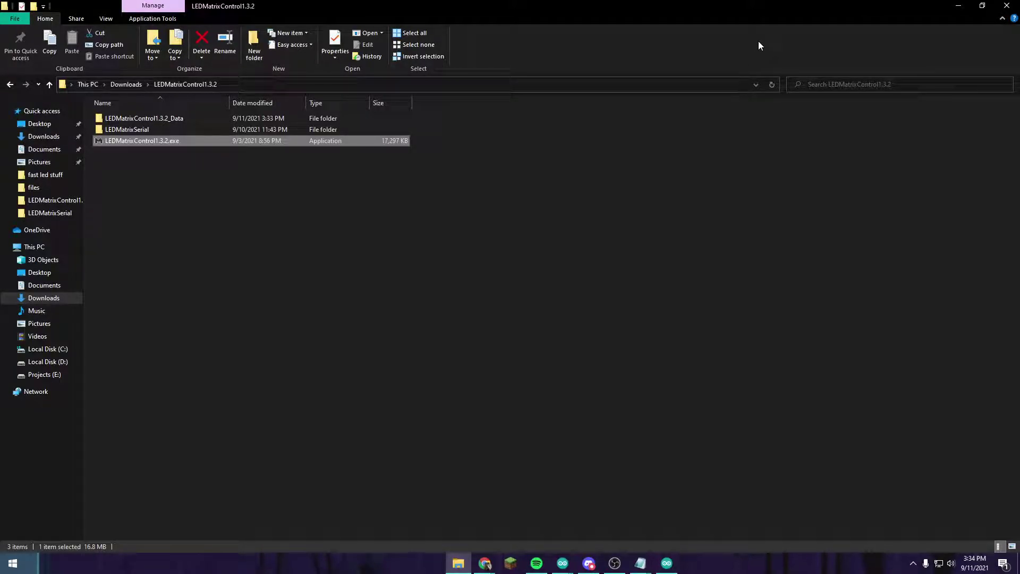
click(1007, 5)
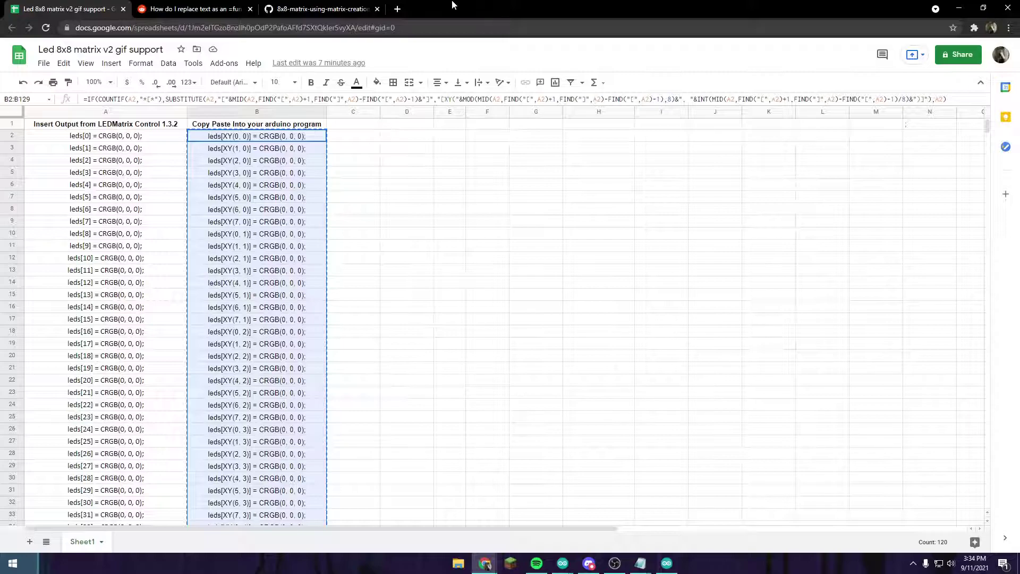